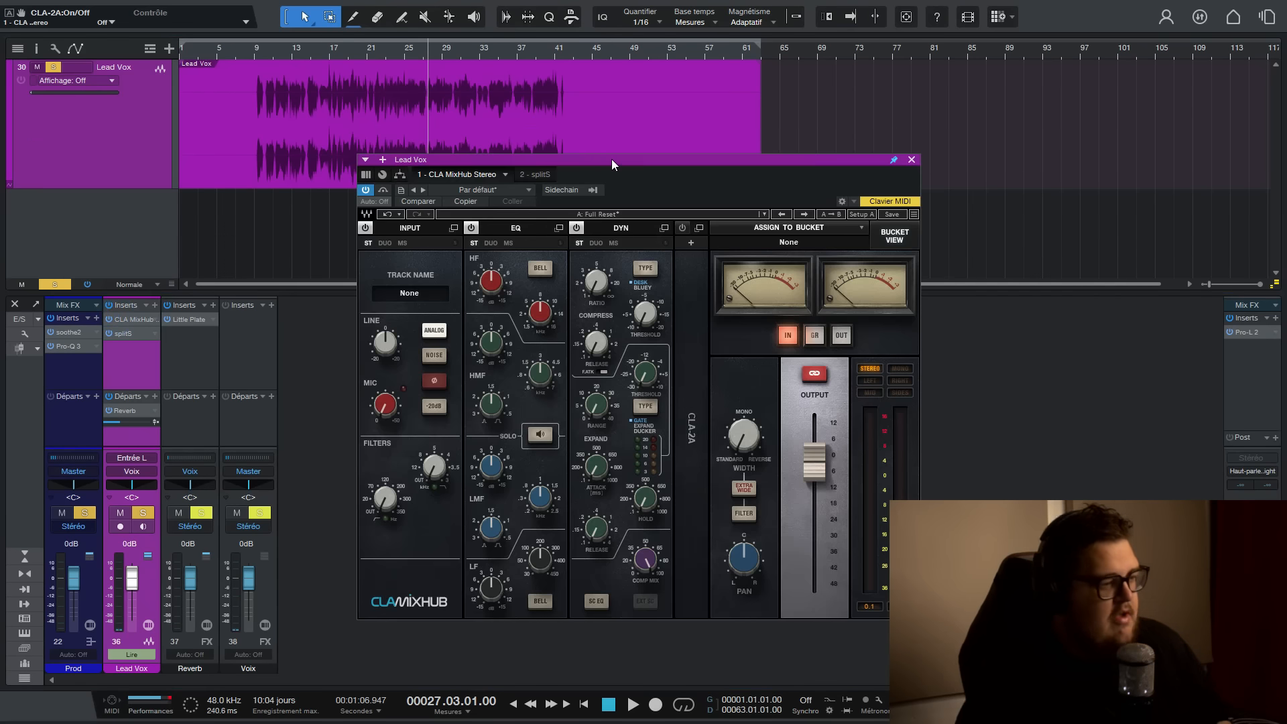
{"action": "left_click_drag", "start_coordinate": [611, 159], "coordinate": [547, 67]}
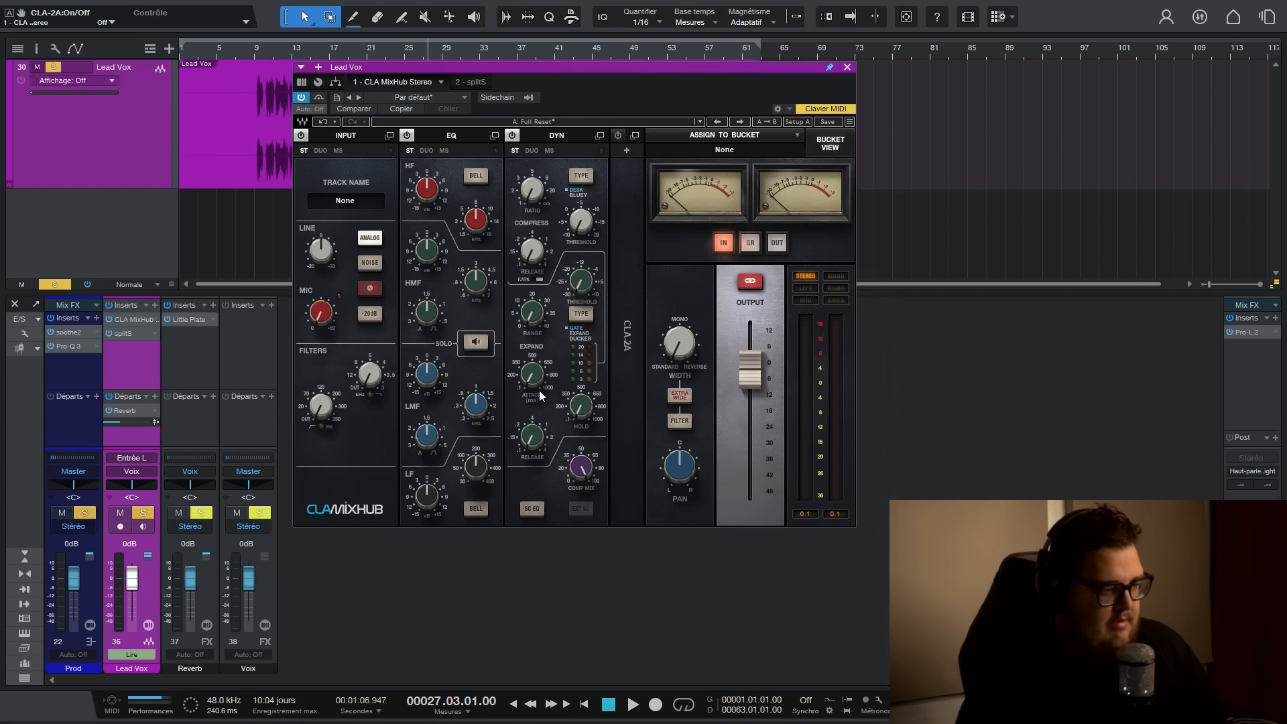
{"action": "mouse_move", "coordinate": [320, 317]}
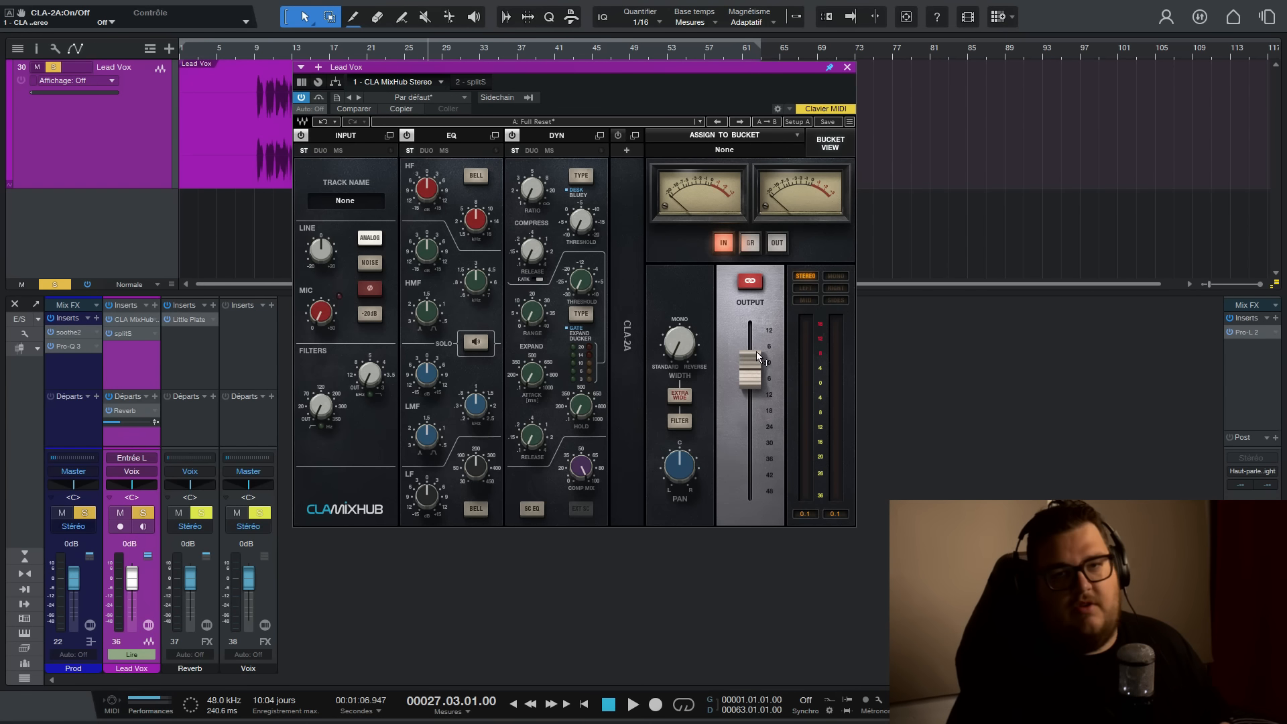
{"action": "mouse_move", "coordinate": [757, 356]}
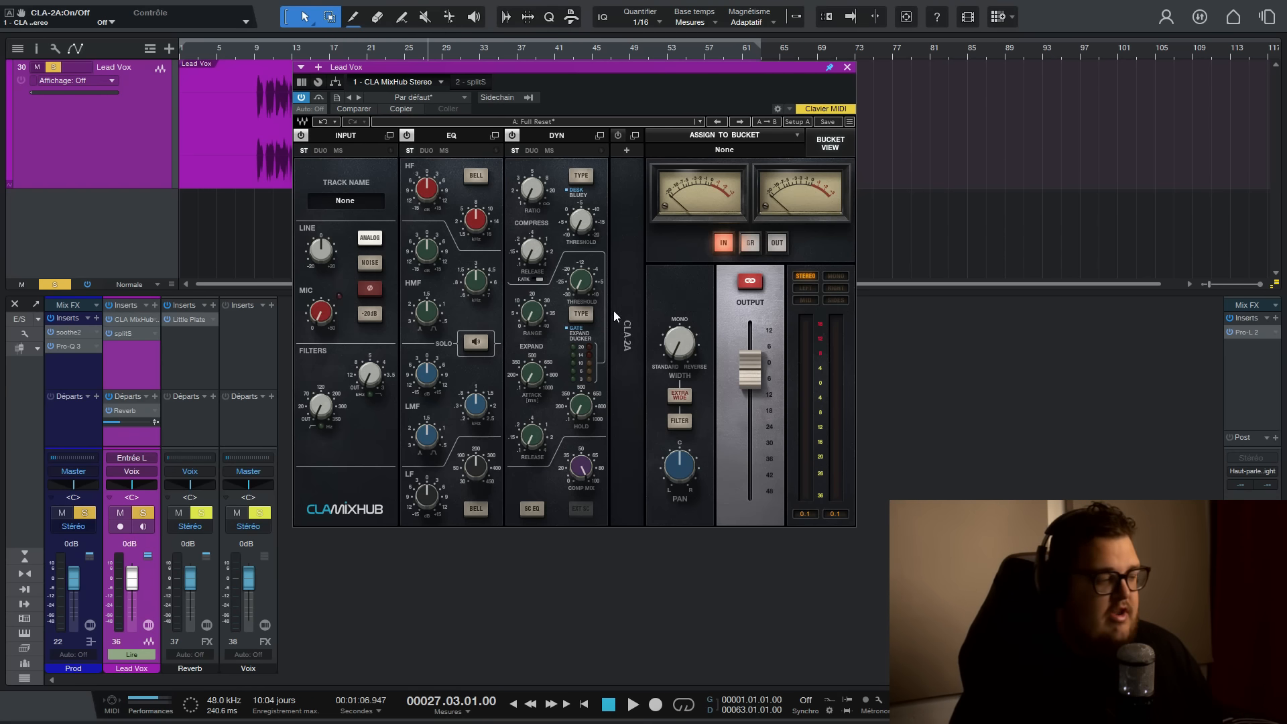
{"action": "mouse_move", "coordinate": [620, 66]}
{"action": "left_mouse_down"}
{"action": "mouse_move", "coordinate": [684, 67]}
{"action": "mouse_move", "coordinate": [600, 69]}
{"action": "left_mouse_up"}
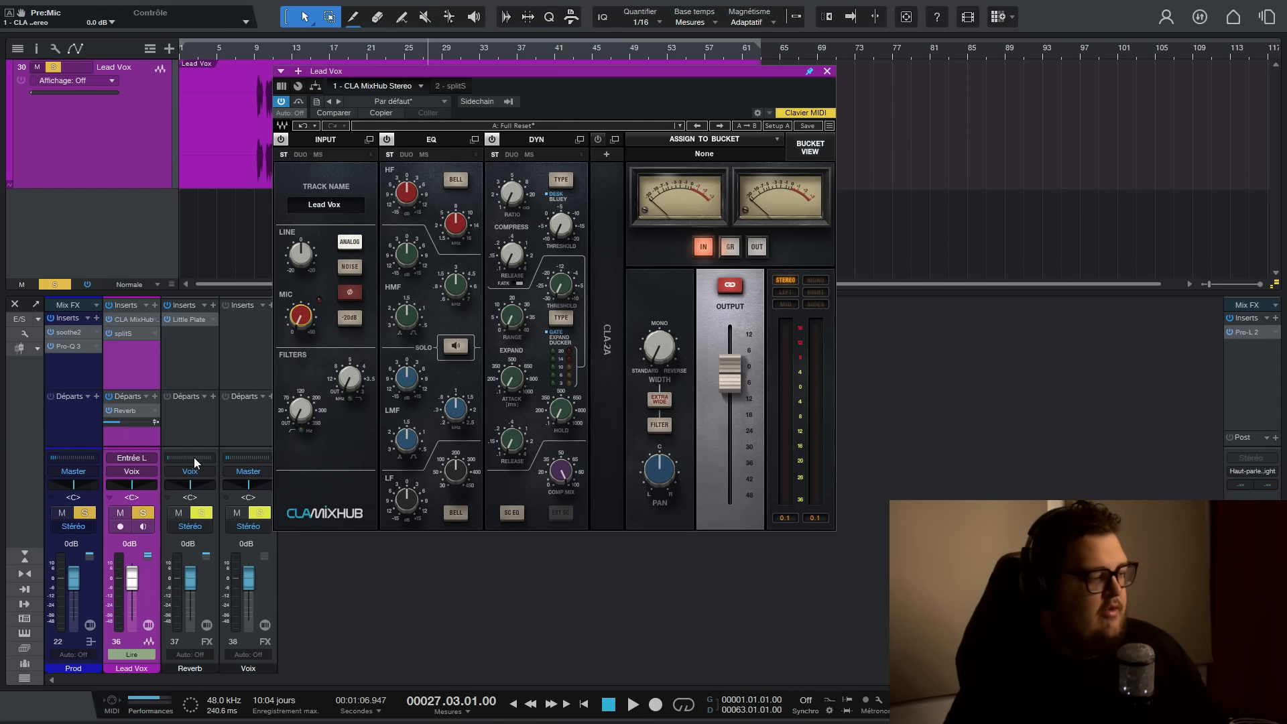
Mute the Prod channel, audition the lead vocal alone, and switch the CLA MixHub VU meters to gain reduction.
{"action": "left_click", "coordinate": [62, 512]}
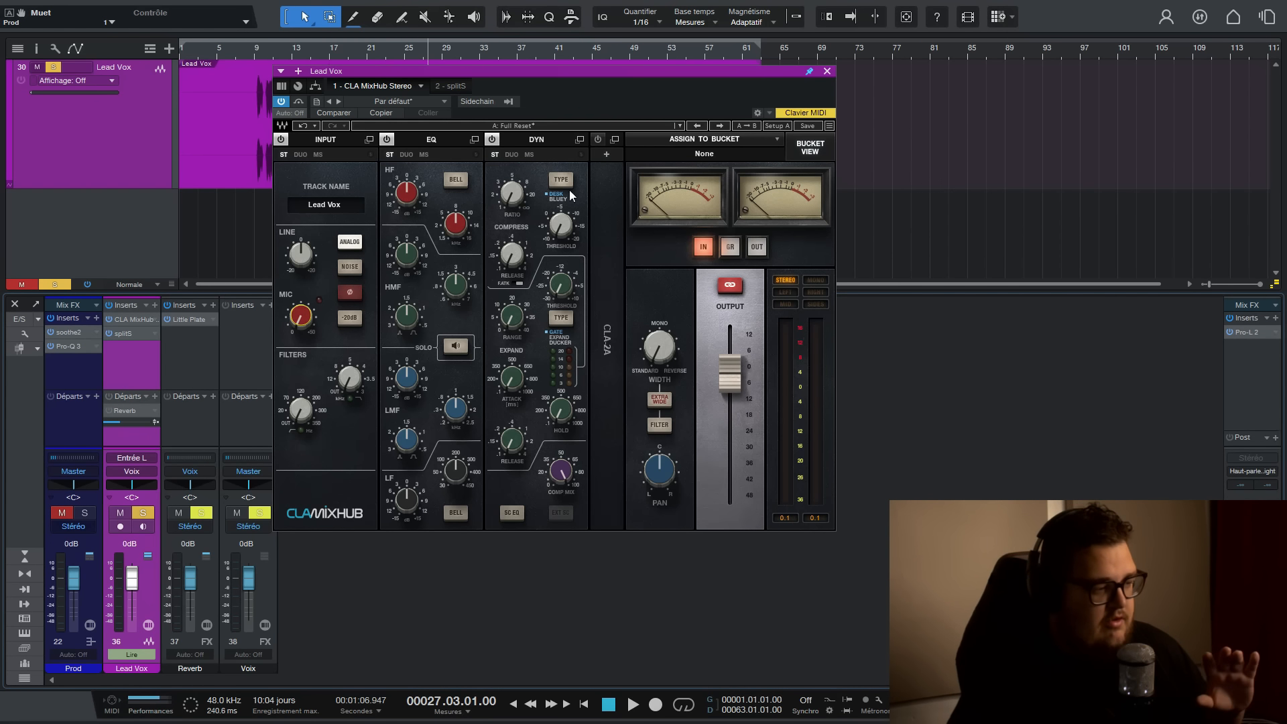
{"action": "left_click_drag", "start_coordinate": [484, 107], "coordinate": [489, 216]}
{"action": "key", "text": "space"}
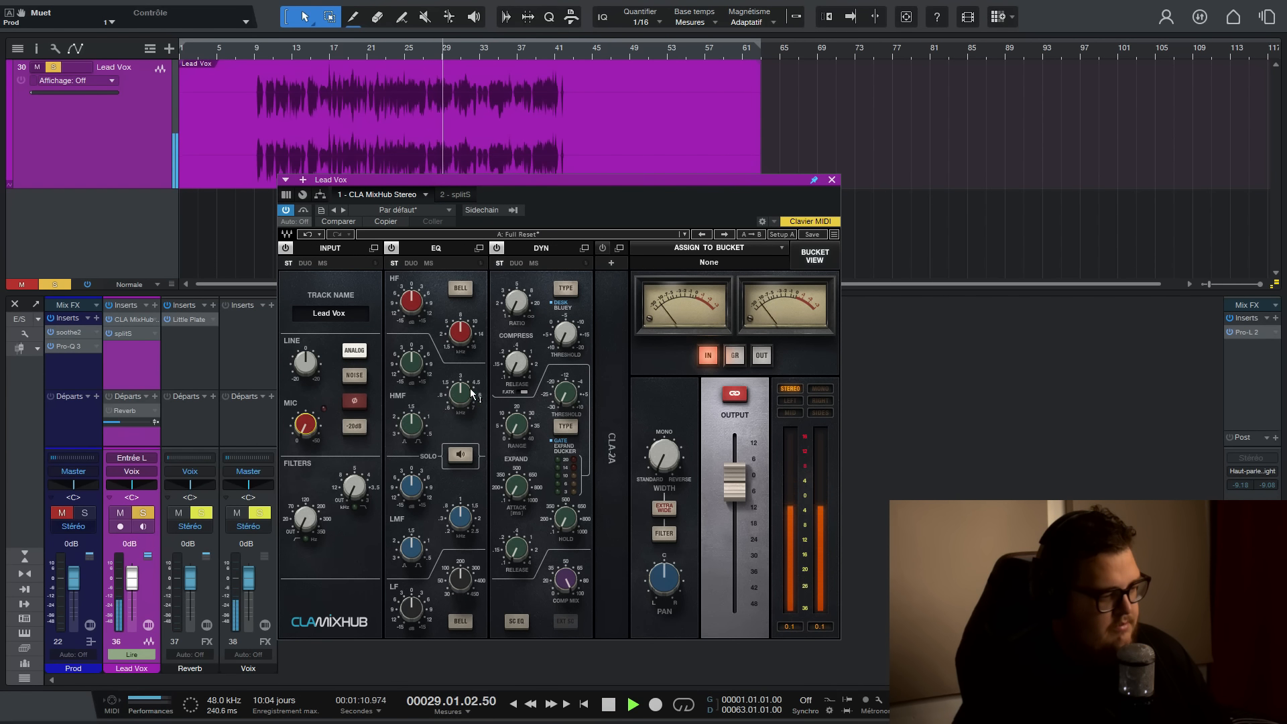
{"action": "key", "text": "space"}
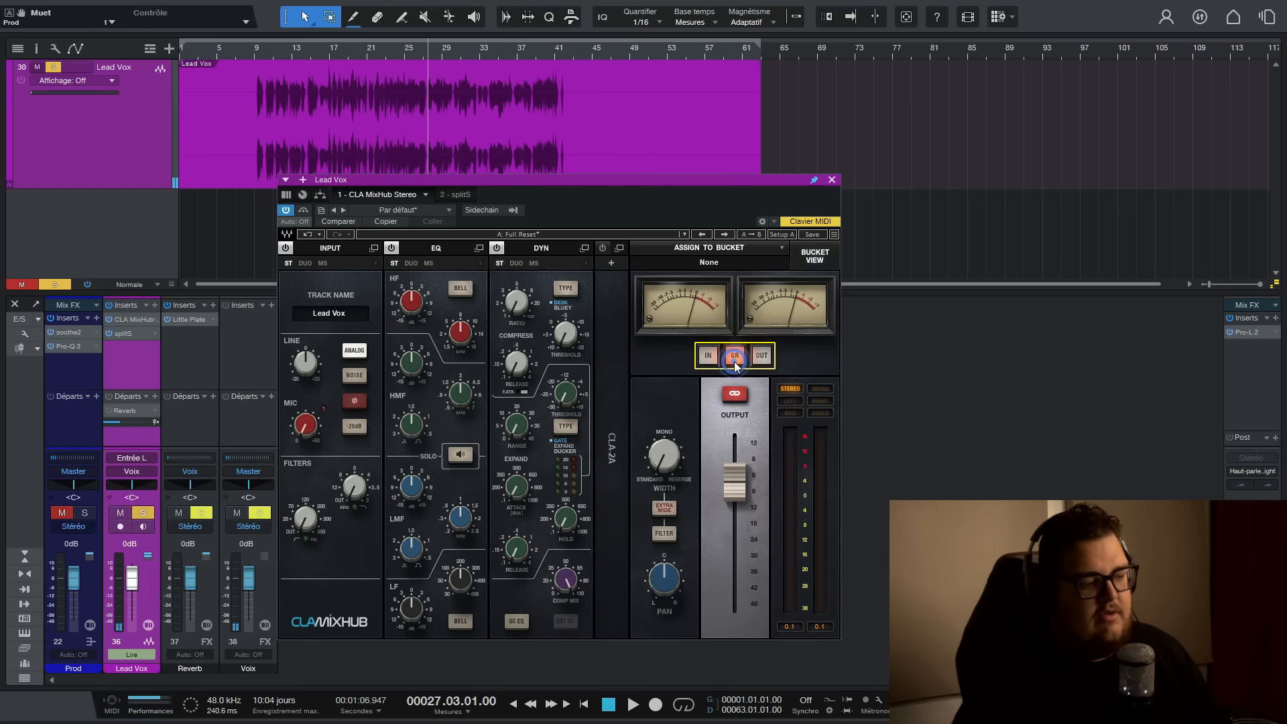
{"action": "left_click", "coordinate": [734, 357]}
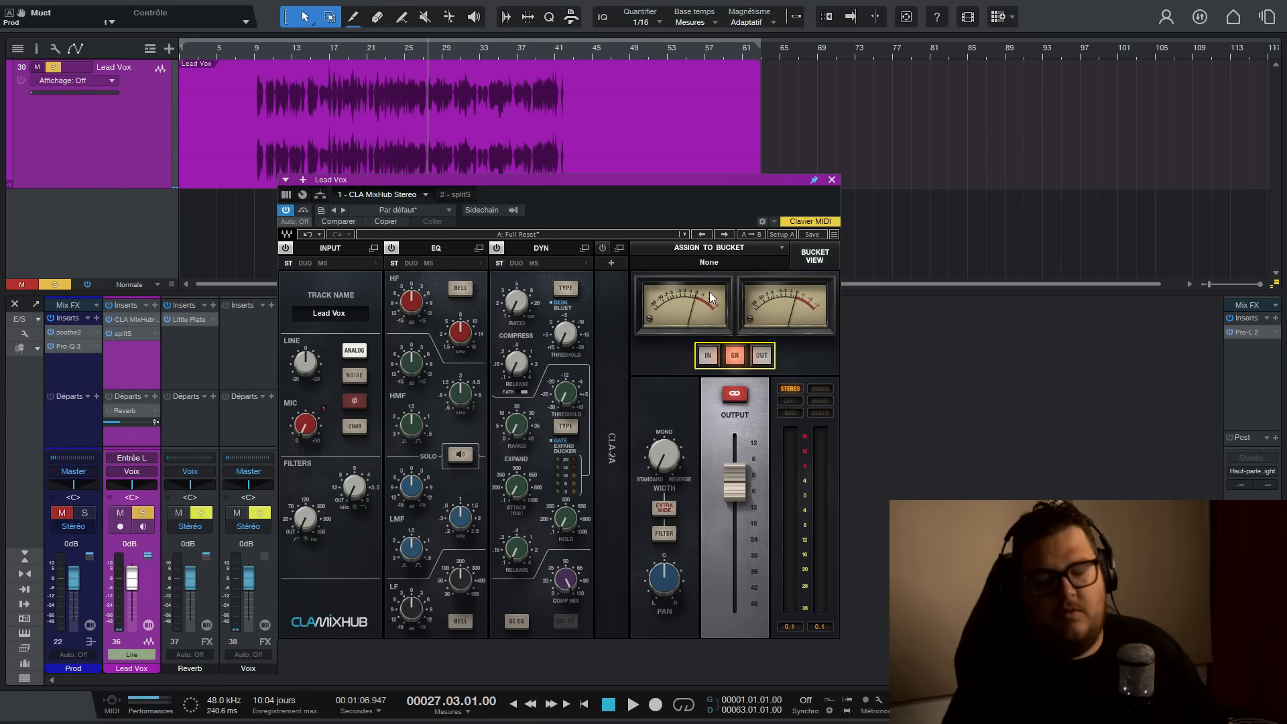
Drive the Mic preamp to 22.7 dB while auditioning the vocal, lowering the output fader to compensate.
{"action": "mouse_move", "coordinate": [307, 437]}
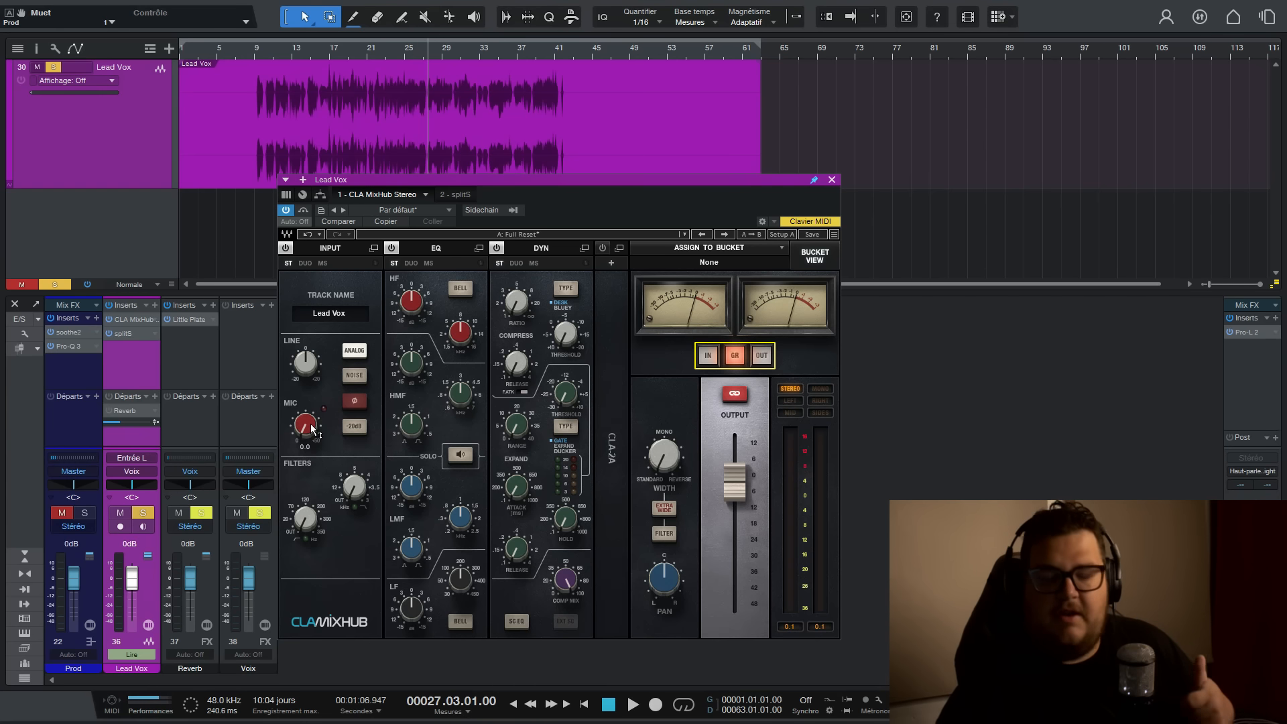
{"action": "key", "text": "space"}
{"action": "left_click_drag", "start_coordinate": [309, 425], "coordinate": [310, 399]}
{"action": "key", "text": "space"}
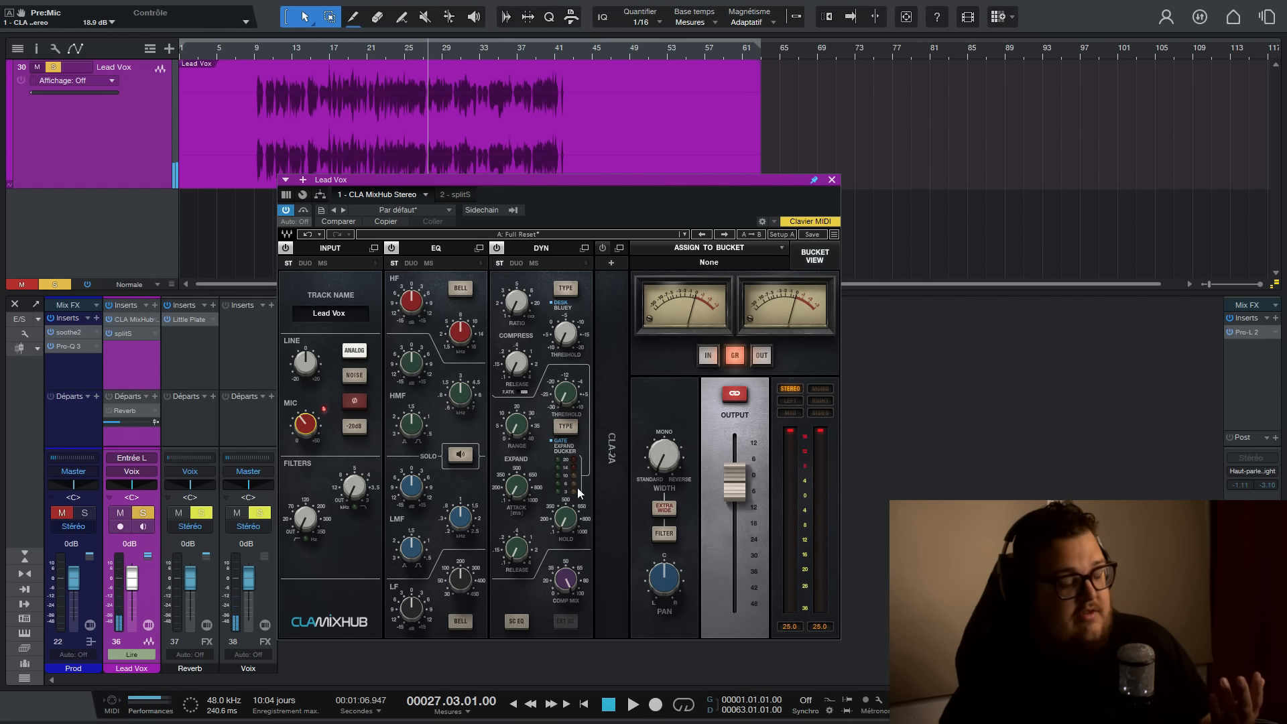
{"action": "left_click_drag", "start_coordinate": [742, 478], "coordinate": [742, 501]}
{"action": "key", "text": "space"}
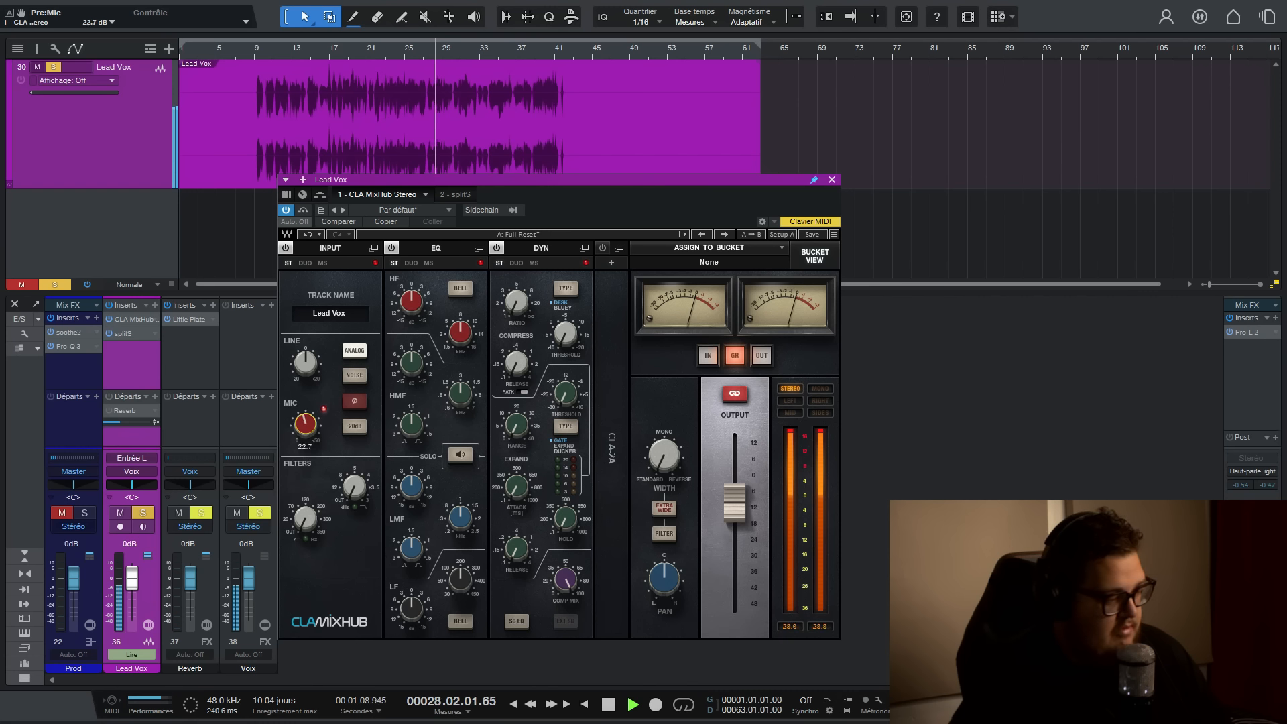
{"action": "key", "text": "space"}
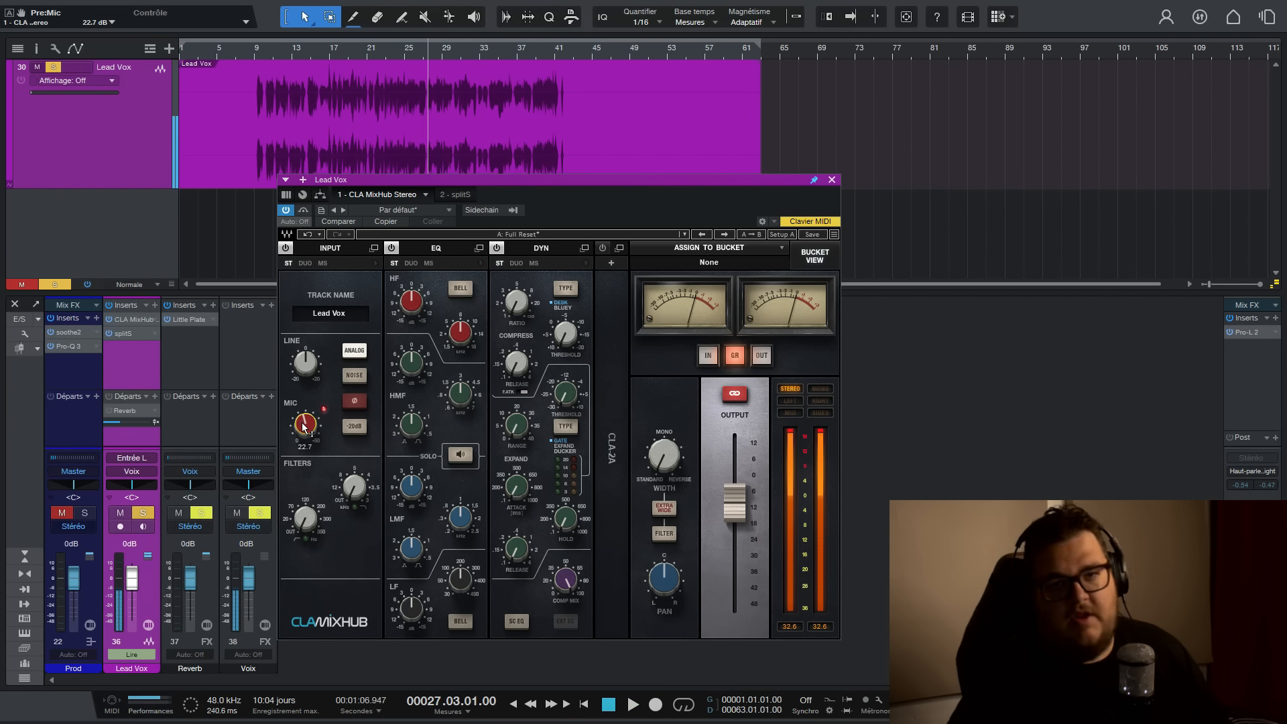
Reset the output fader to its default level and the Mic gain to 0 dB.
{"action": "double_click", "coordinate": [736, 503]}
{"action": "type", "text": "-2.5"}
{"action": "key", "text": "Return"}
{"action": "left_click", "coordinate": [311, 426], "text": "alt"}
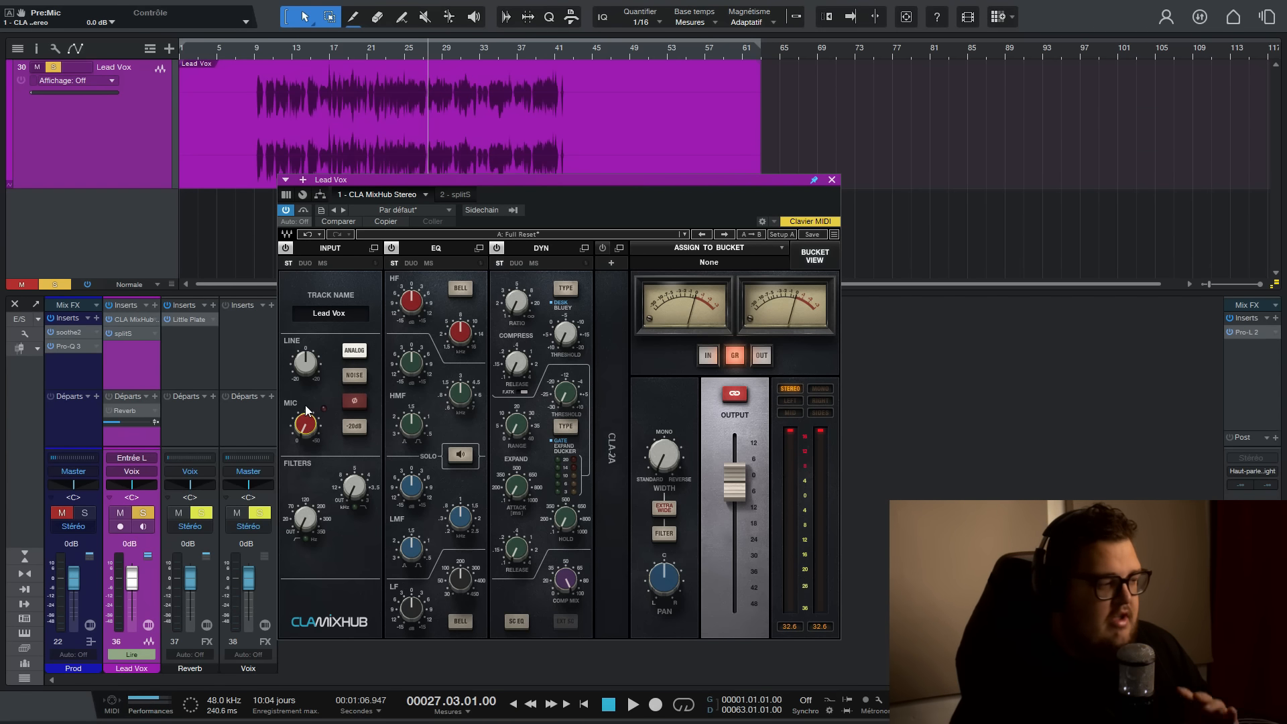
Raise the Mic gain to about 6.5 dB during playback and compare the vocal with the plug-in bypassed and active.
{"action": "key", "text": "space"}
{"action": "mouse_move", "coordinate": [306, 425]}
{"action": "left_mouse_down"}
{"action": "mouse_move", "coordinate": [305, 405]}
{"action": "mouse_move", "coordinate": [305, 416]}
{"action": "left_mouse_up"}
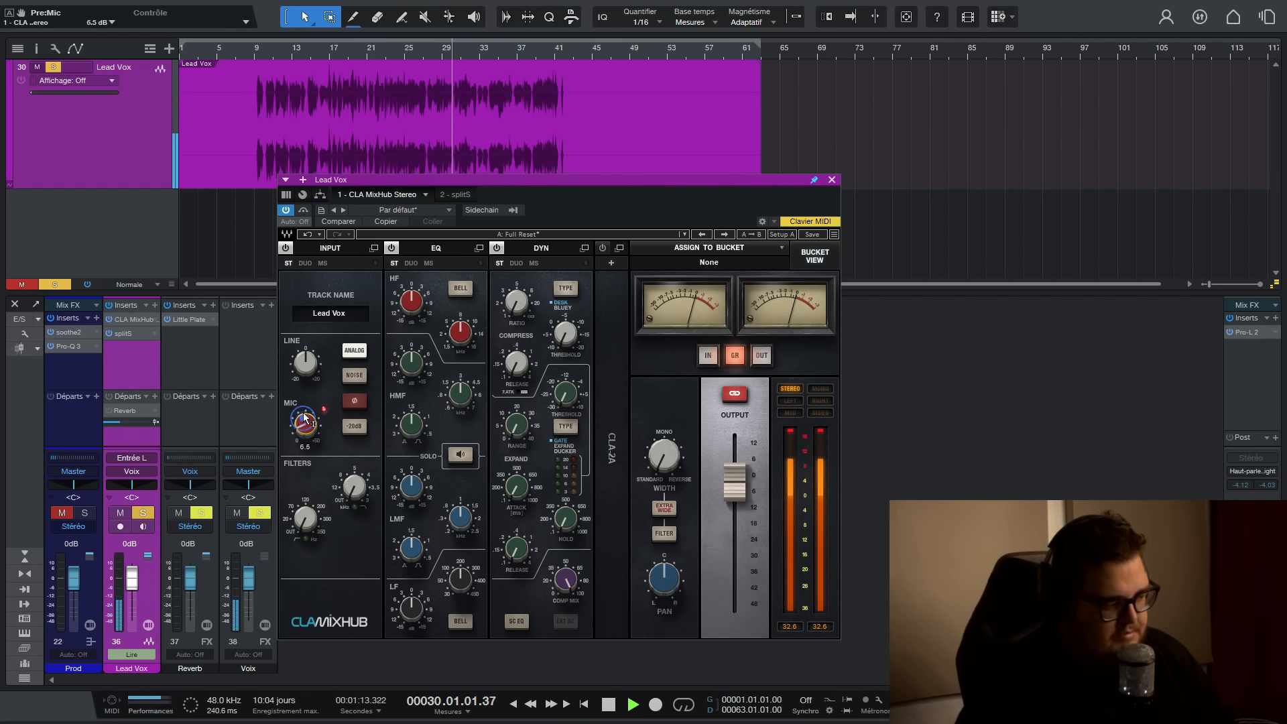
{"action": "left_click", "coordinate": [301, 210]}
{"action": "left_click", "coordinate": [300, 209]}
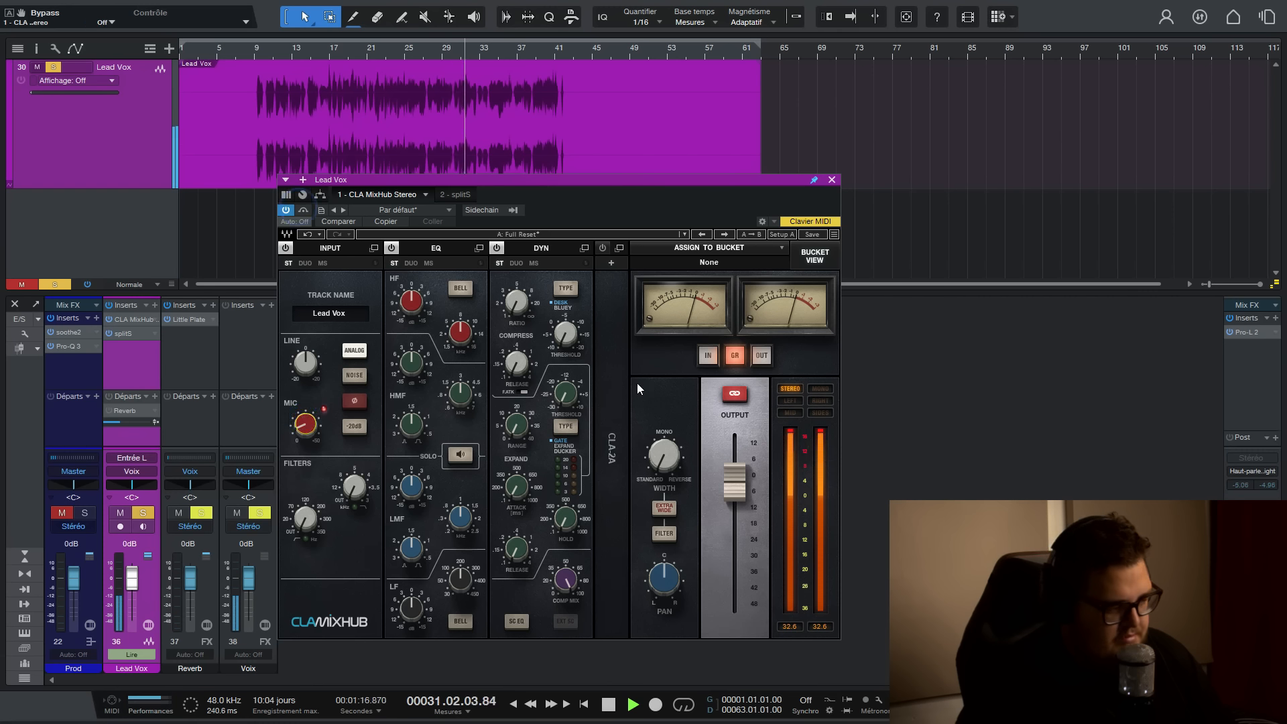
{"action": "key", "text": "space"}
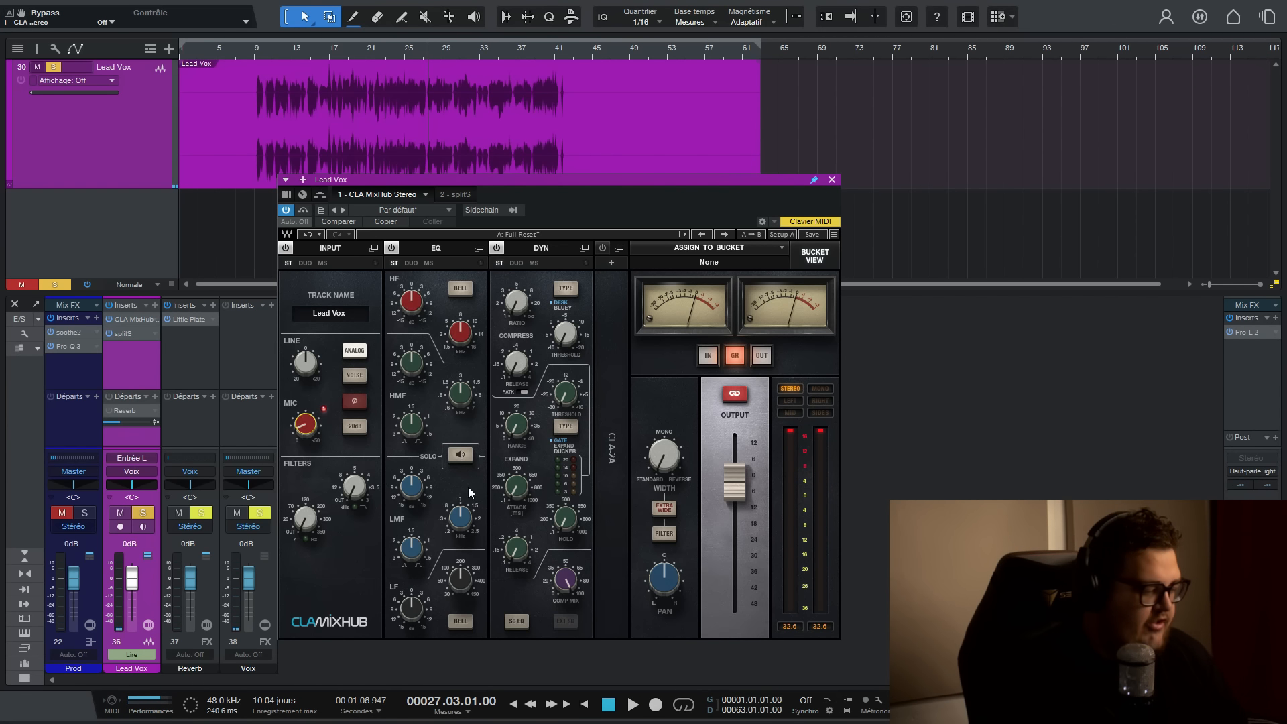
Turn on solo listening in the EQ section and audition the HF band through its frequency control.
{"action": "left_click_drag", "start_coordinate": [511, 183], "coordinate": [498, 165]}
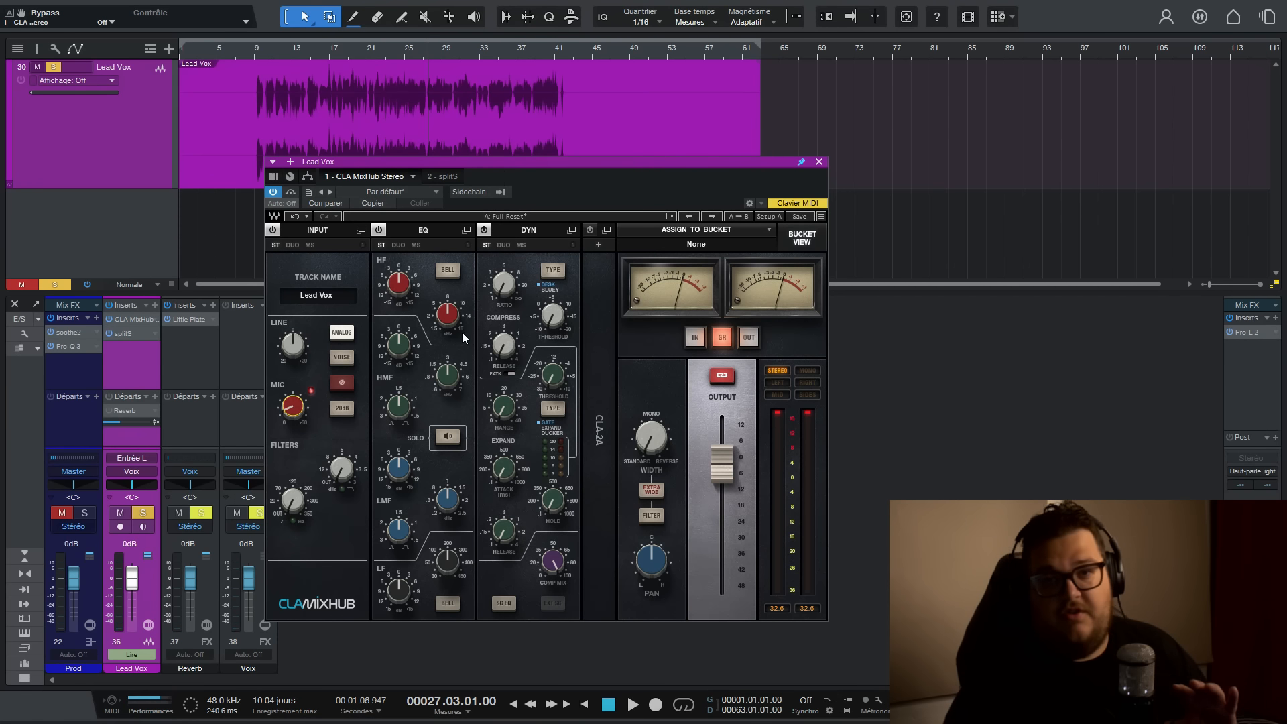
{"action": "left_click", "coordinate": [445, 443]}
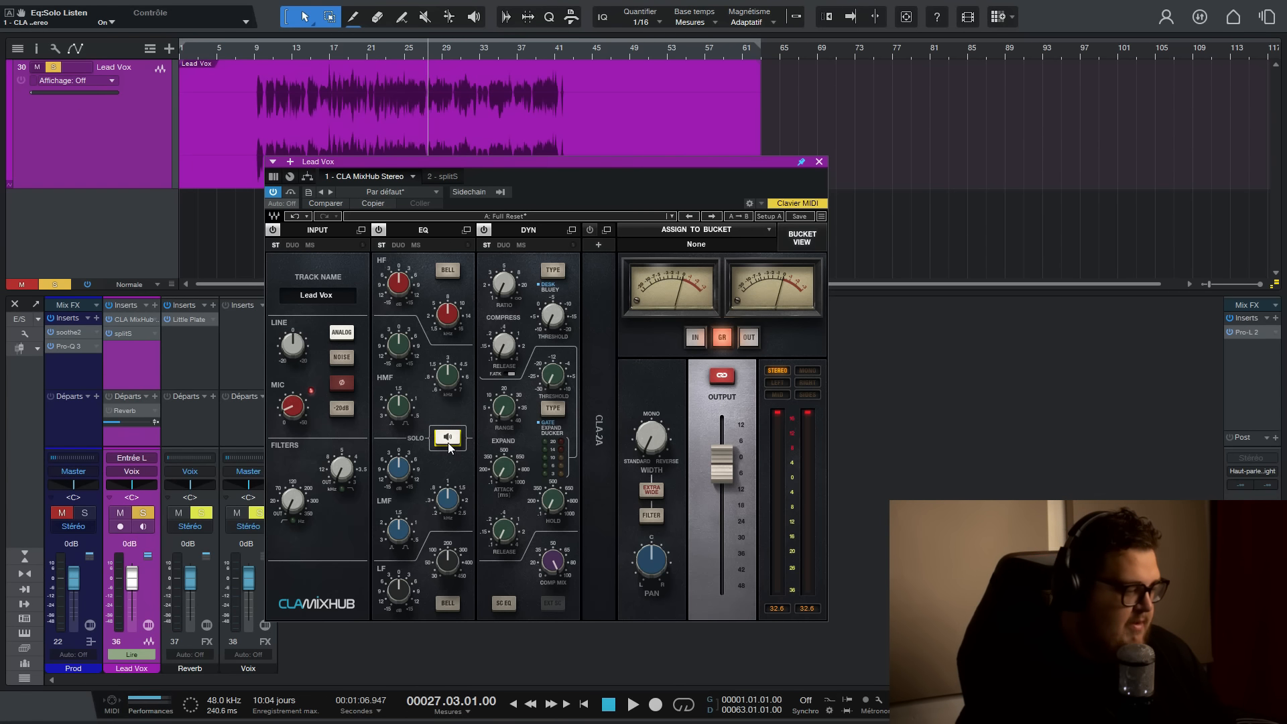
{"action": "left_click", "coordinate": [447, 441]}
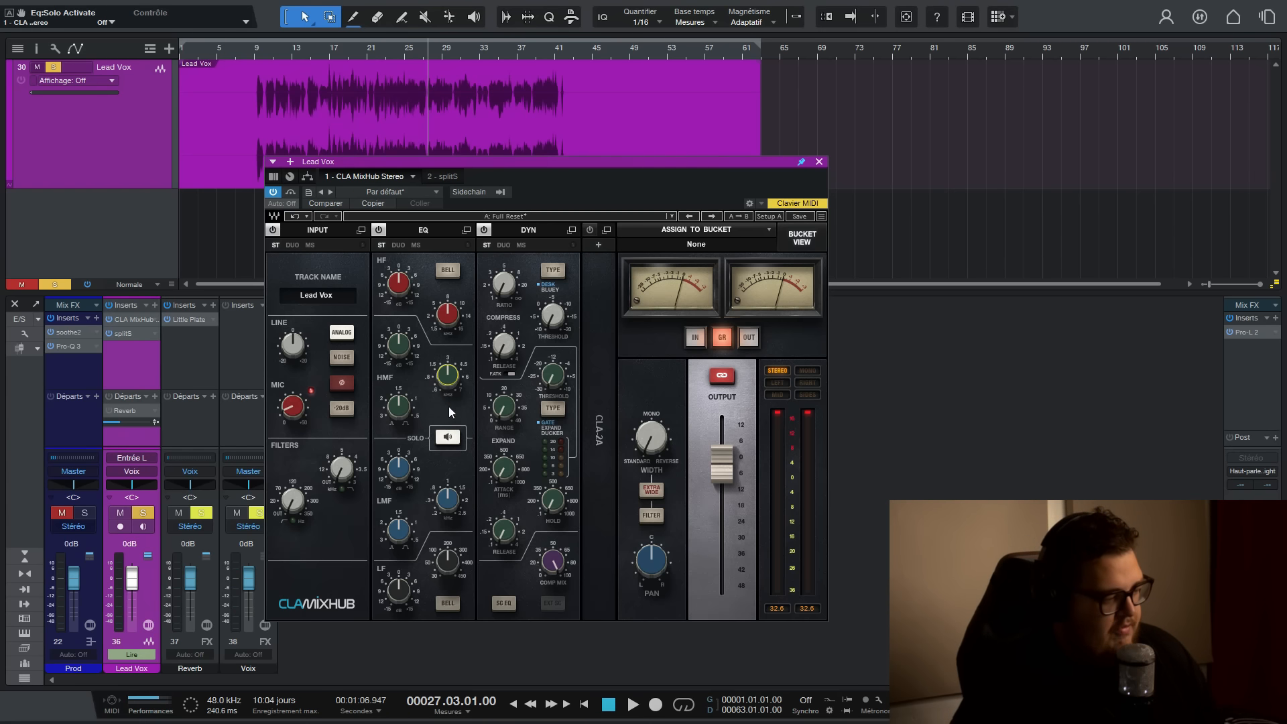
{"action": "mouse_move", "coordinate": [448, 315]}
{"action": "left_mouse_down"}
{"action": "mouse_move", "coordinate": [448, 332]}
{"action": "mouse_move", "coordinate": [448, 318]}
{"action": "left_mouse_up"}
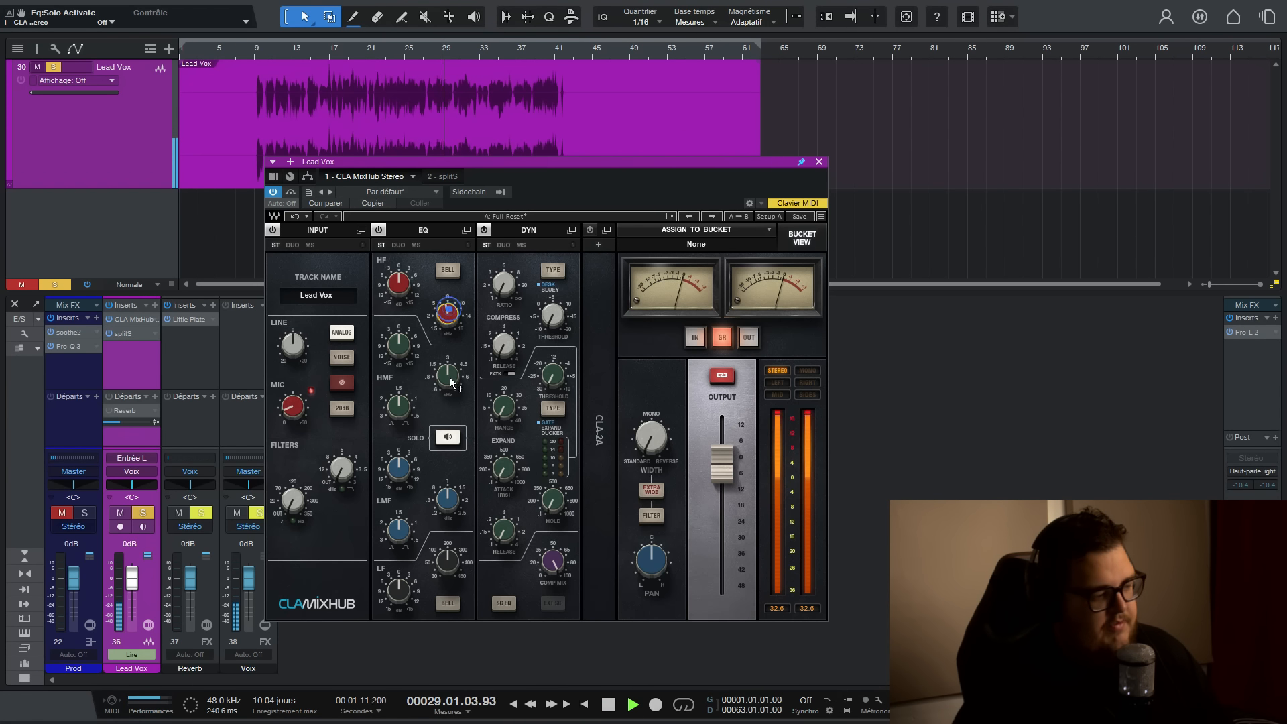
Sweep the soloed LF band during playback and set its frequency to about 406 Hz.
{"action": "left_click", "coordinate": [449, 560]}
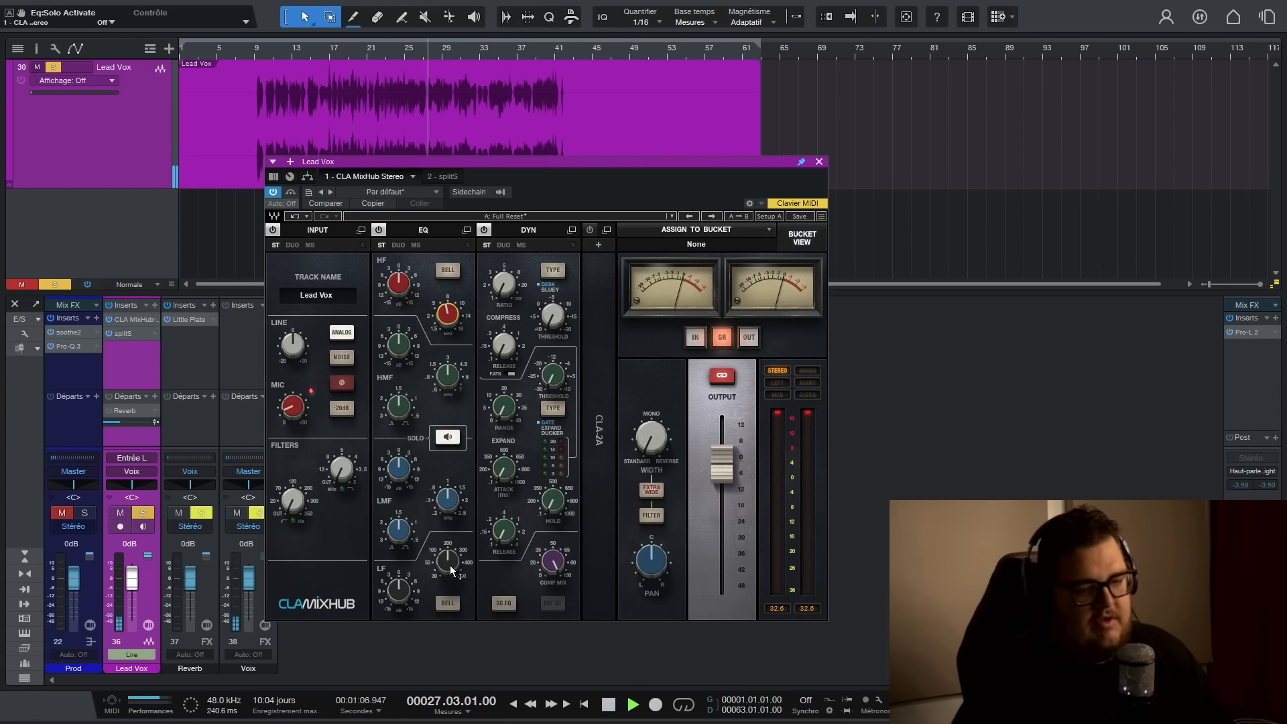
{"action": "mouse_move", "coordinate": [449, 561]}
{"action": "left_mouse_down"}
{"action": "mouse_move", "coordinate": [449, 581]}
{"action": "mouse_move", "coordinate": [449, 558]}
{"action": "left_mouse_up"}
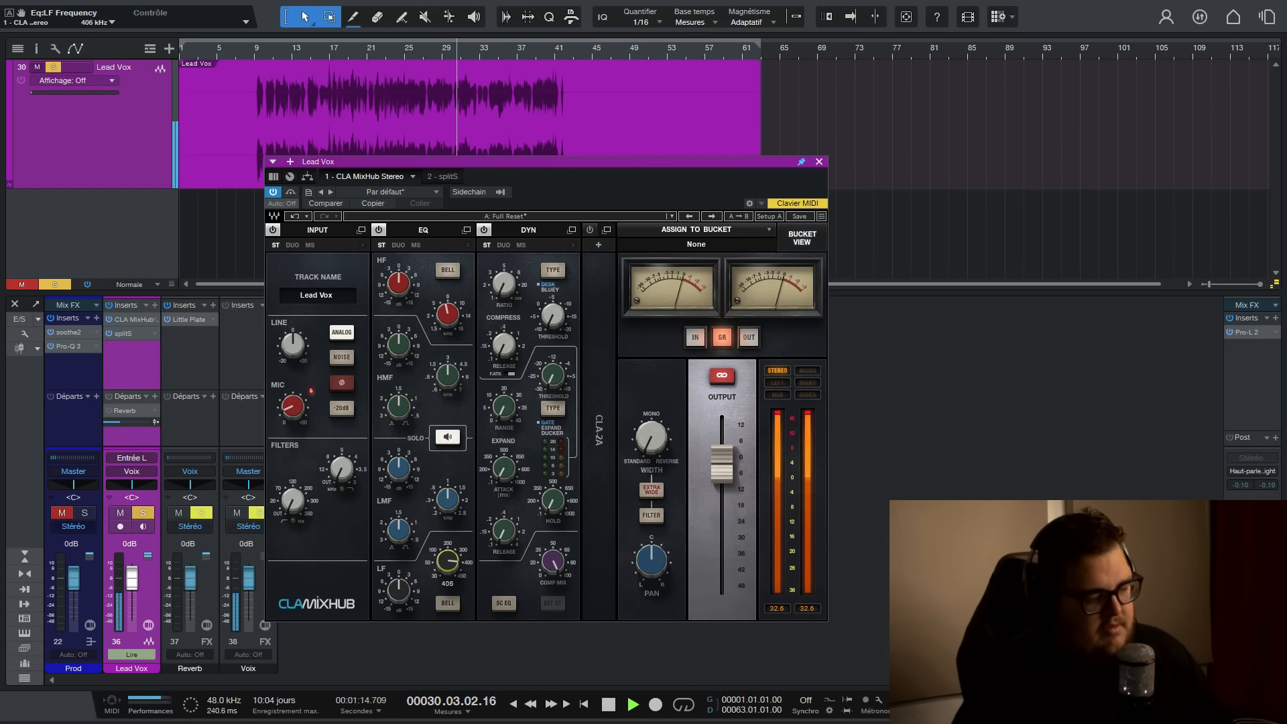
{"action": "key", "text": "space"}
Sweep the soloed LMF band during playback and set its frequency to 0.38 kHz.
{"action": "left_click_drag", "start_coordinate": [454, 501], "coordinate": [453, 493]}
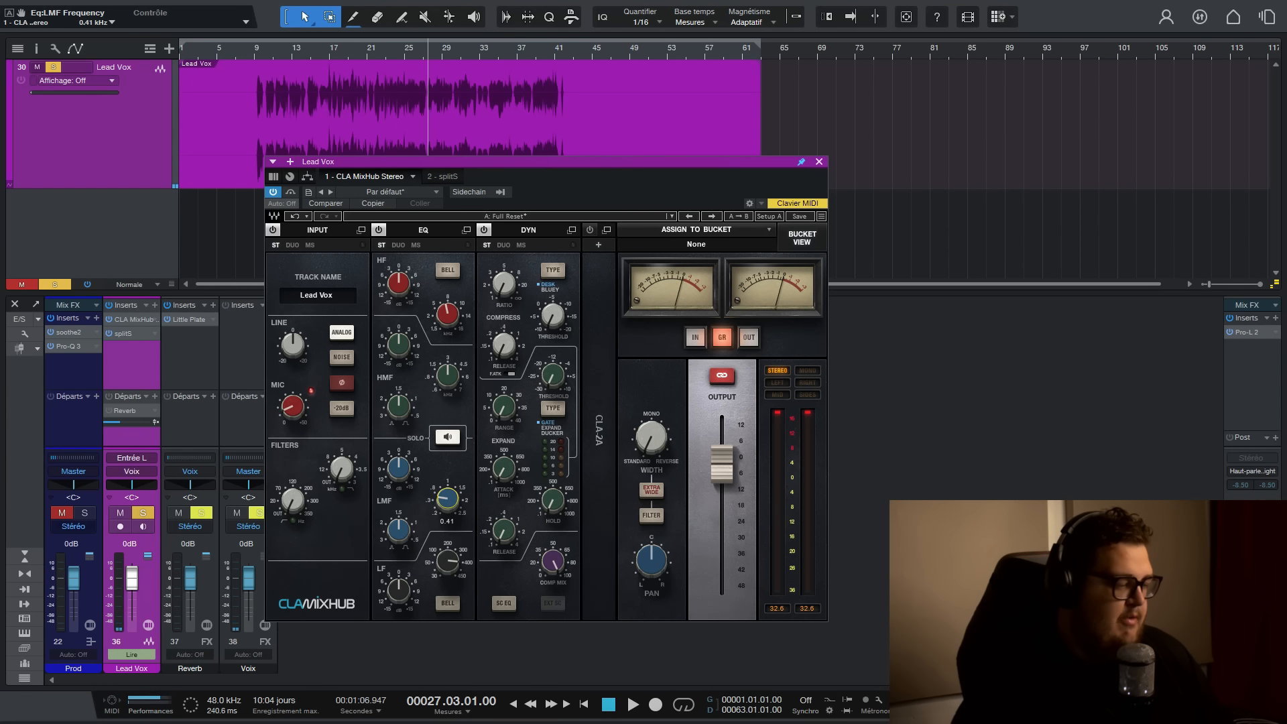
{"action": "mouse_move", "coordinate": [447, 499]}
{"action": "left_mouse_down"}
{"action": "mouse_move", "coordinate": [447, 486]}
{"action": "mouse_move", "coordinate": [447, 496]}
{"action": "left_mouse_up"}
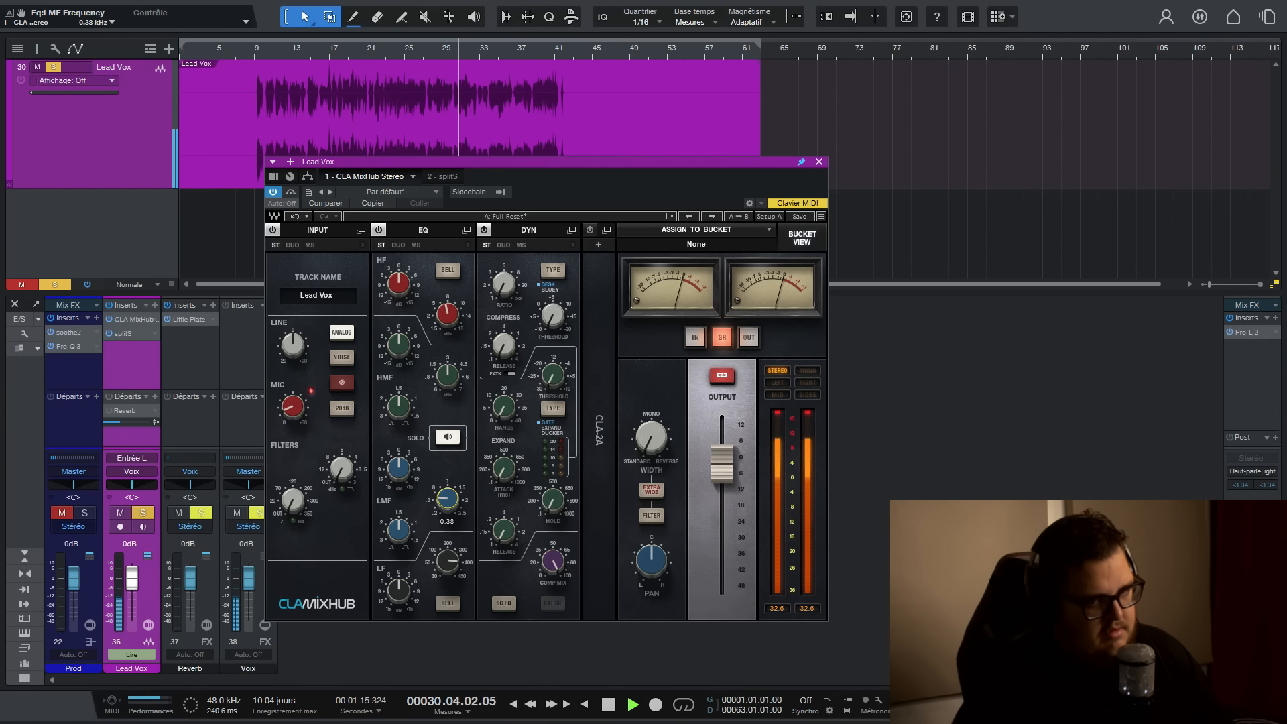
{"action": "key", "text": "space"}
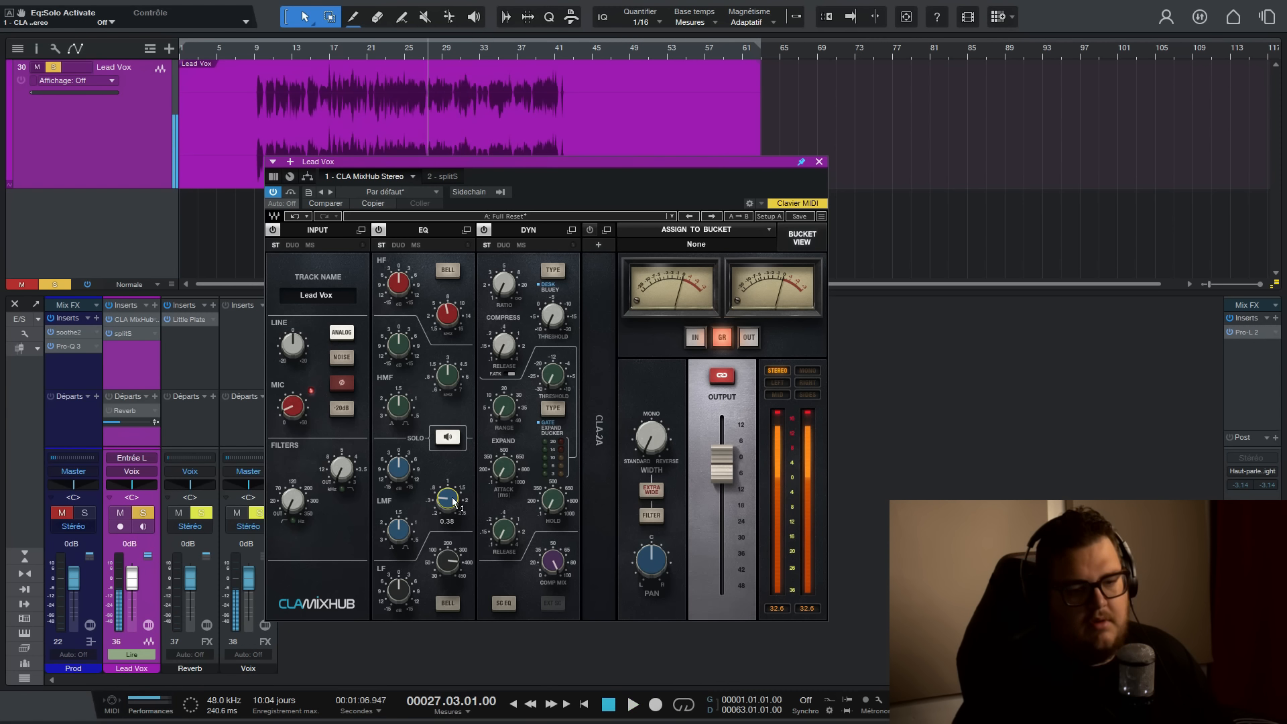
Set the soloed HMF band's frequency to 1.20 kHz by ear during playback, and try the HMF and LMF Q controls.
{"action": "left_click", "coordinate": [445, 377]}
{"action": "key", "text": "space"}
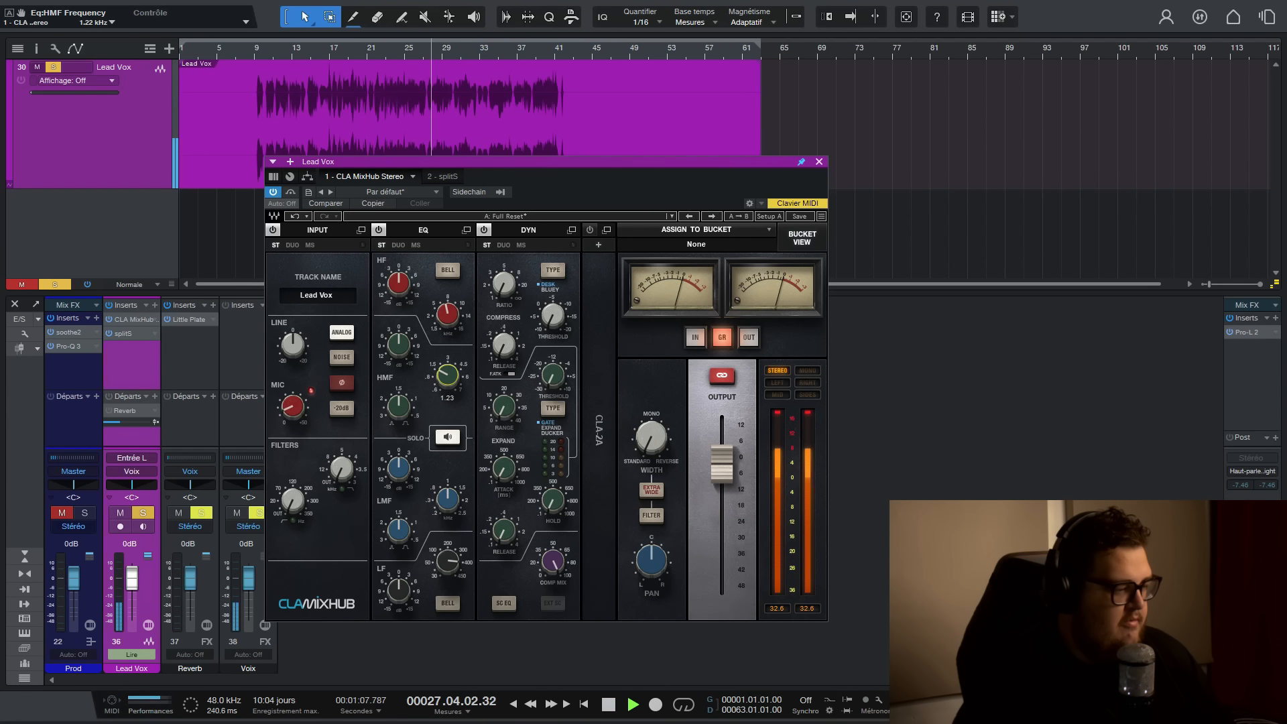
{"action": "key", "text": "space"}
{"action": "left_click_drag", "start_coordinate": [399, 405], "coordinate": [398, 402]}
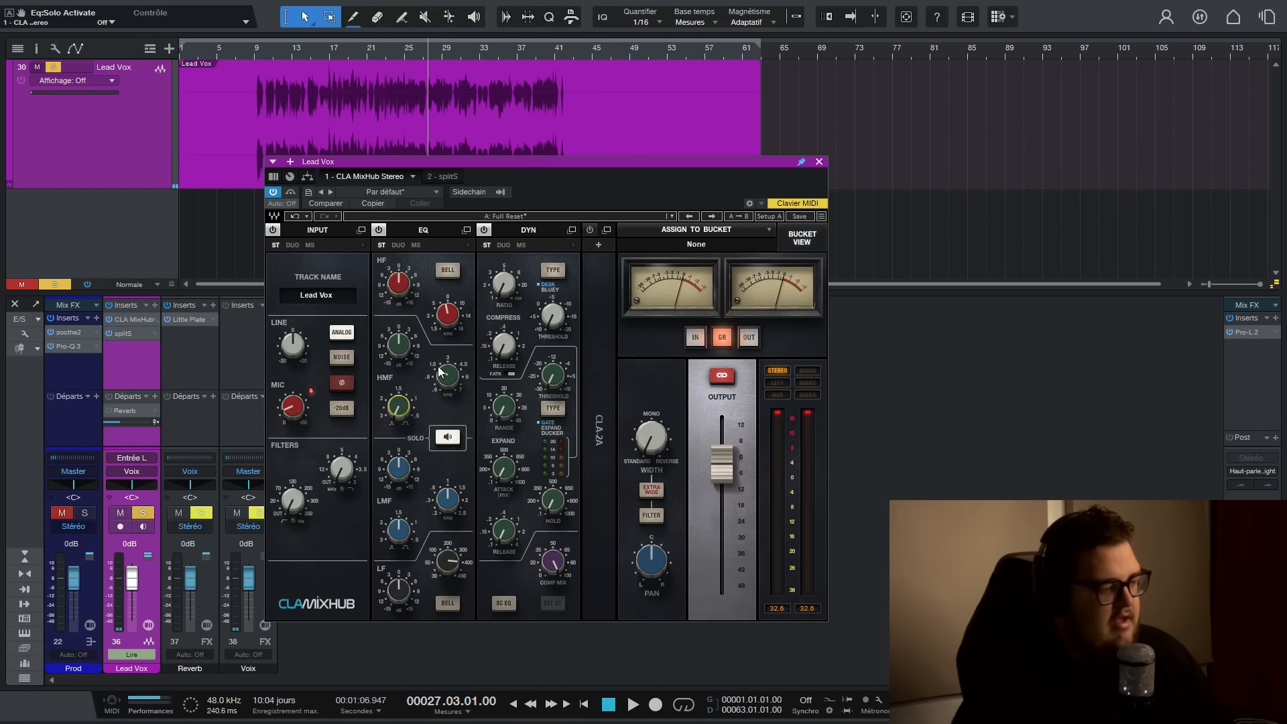
{"action": "left_click", "coordinate": [399, 531]}
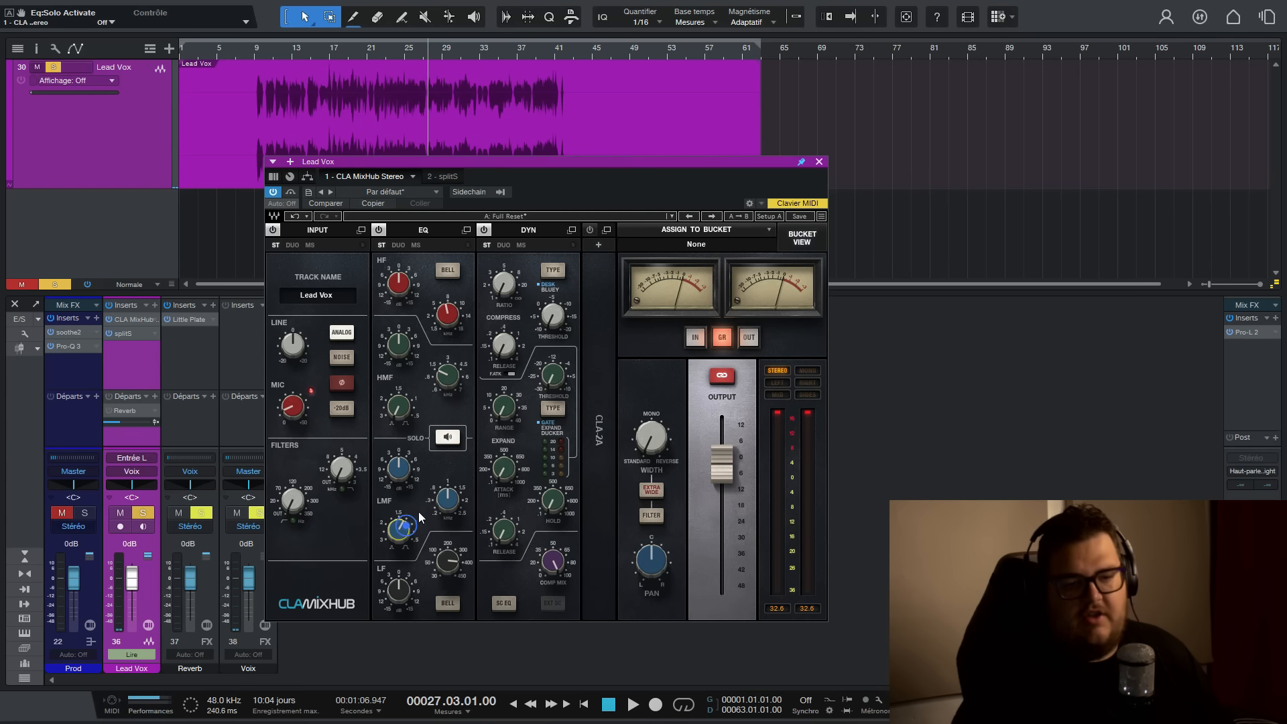
{"action": "key", "text": "space"}
{"action": "left_click", "coordinate": [445, 377]}
{"action": "left_click_drag", "start_coordinate": [447, 375], "coordinate": [447, 376]}
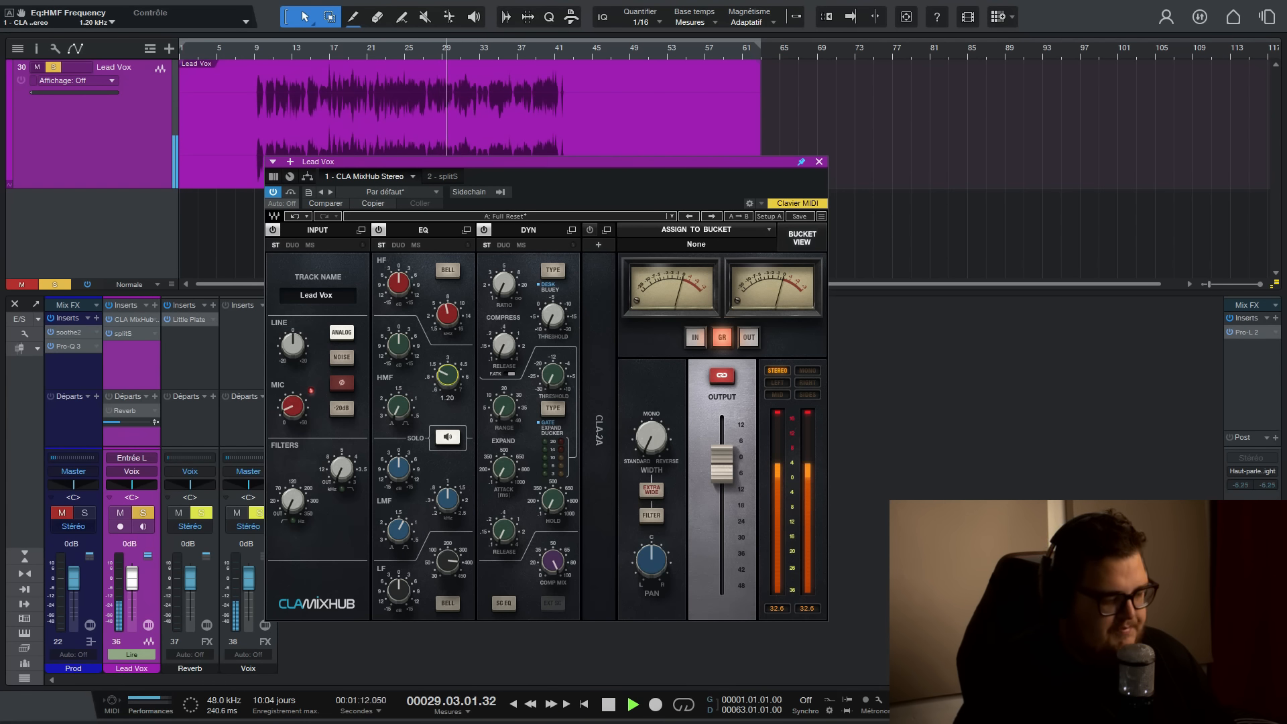
{"action": "key", "text": "space"}
Set the HF band's frequency to 7.22 kHz and try a 12.3 dB HF gain before returning the gain to 0.
{"action": "left_click", "coordinate": [446, 320]}
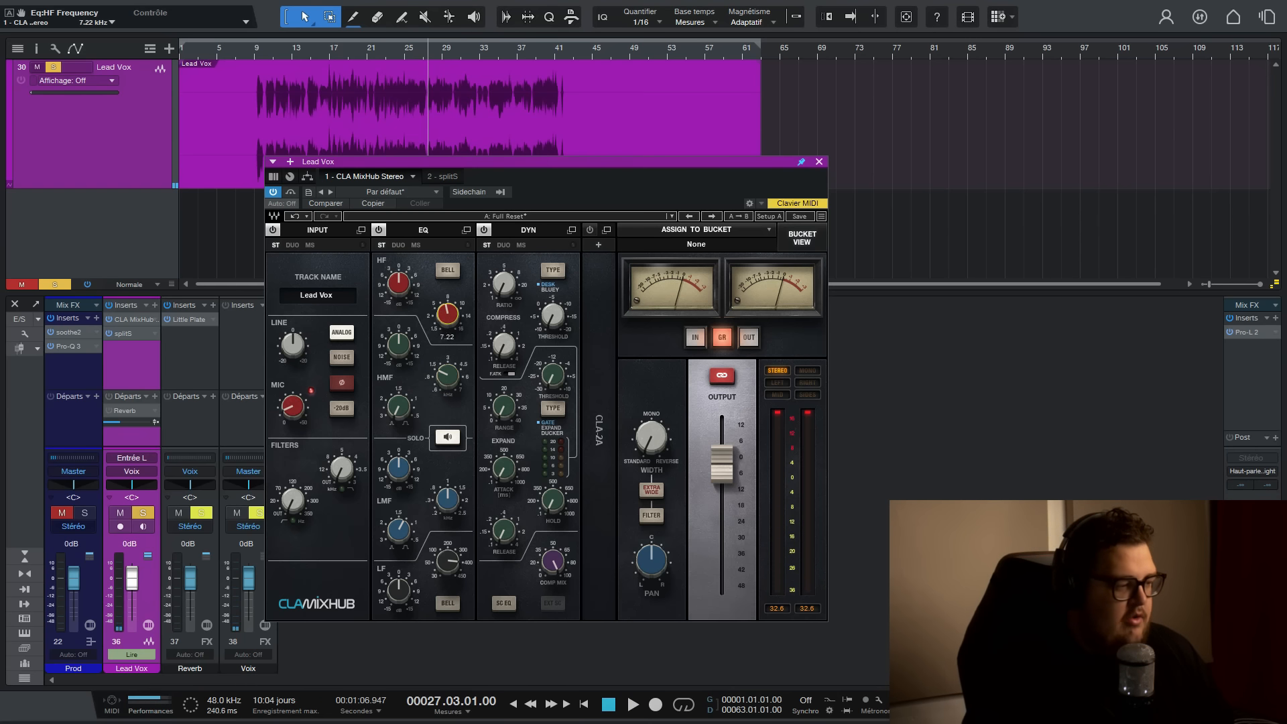
{"action": "left_click_drag", "start_coordinate": [762, 166], "coordinate": [772, 165]}
{"action": "left_click", "coordinate": [414, 284]}
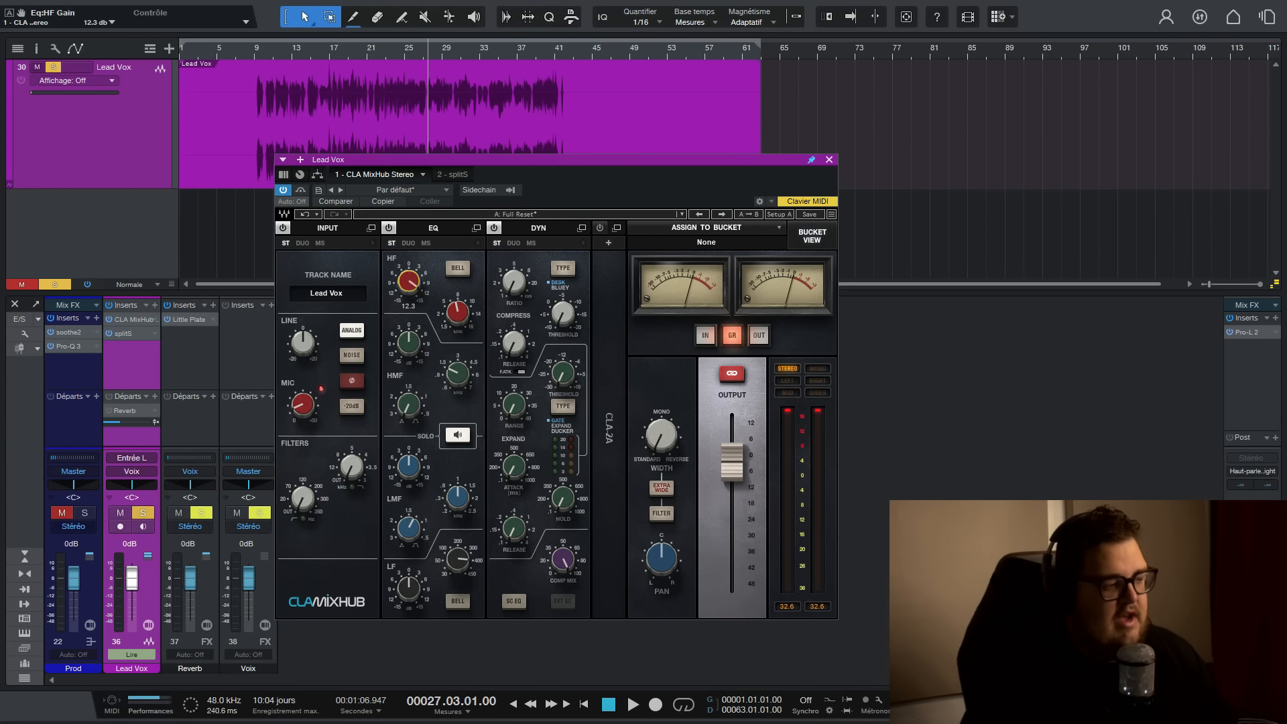
{"action": "double_click", "coordinate": [406, 276]}
{"action": "type", "text": "0"}
{"action": "key", "text": "Return"}
Try the HMF band's Q at 3.50 and the Bell option of the EQ's outer bands.
{"action": "left_click", "coordinate": [409, 404]}
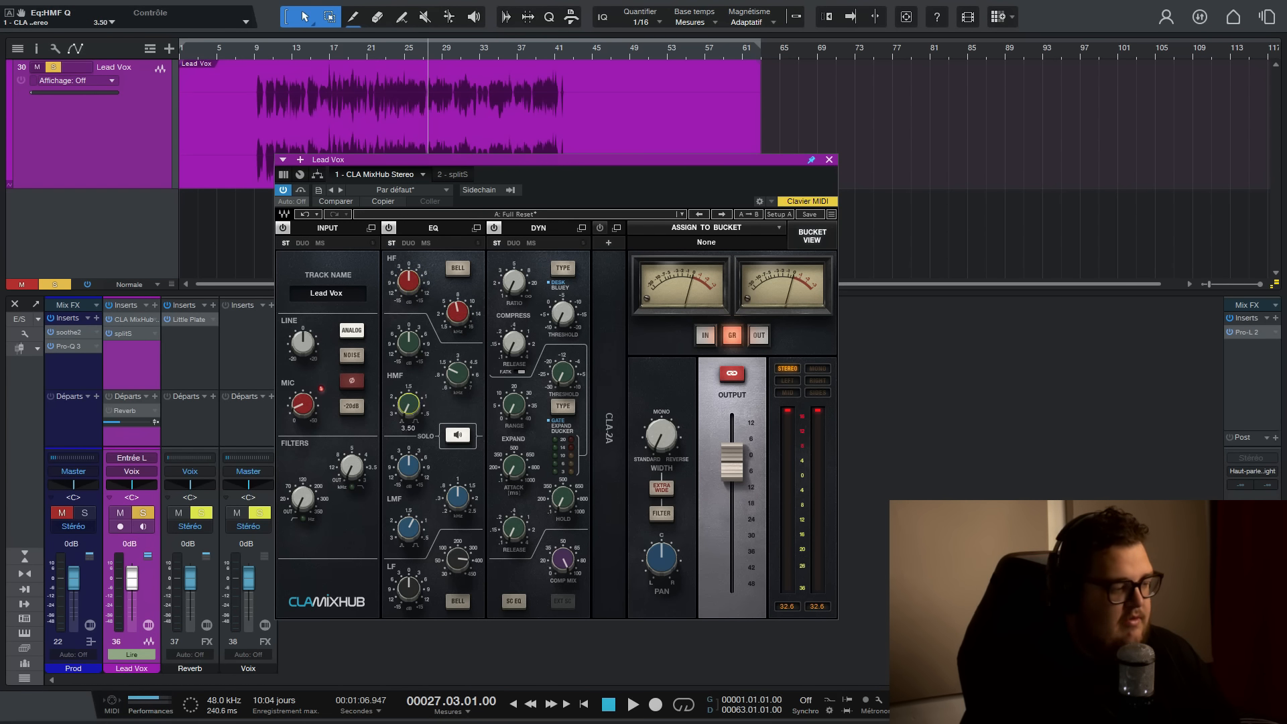
{"action": "left_click_drag", "start_coordinate": [408, 404], "coordinate": [410, 402]}
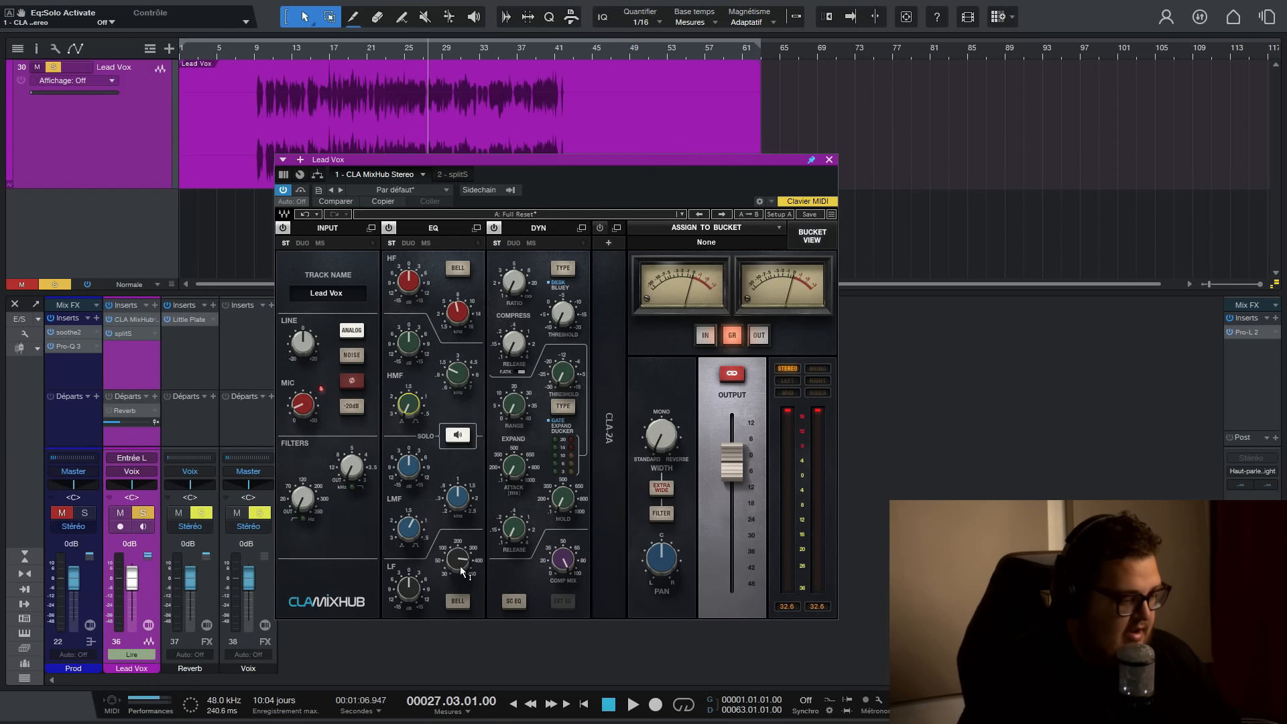
{"action": "left_click", "coordinate": [462, 269]}
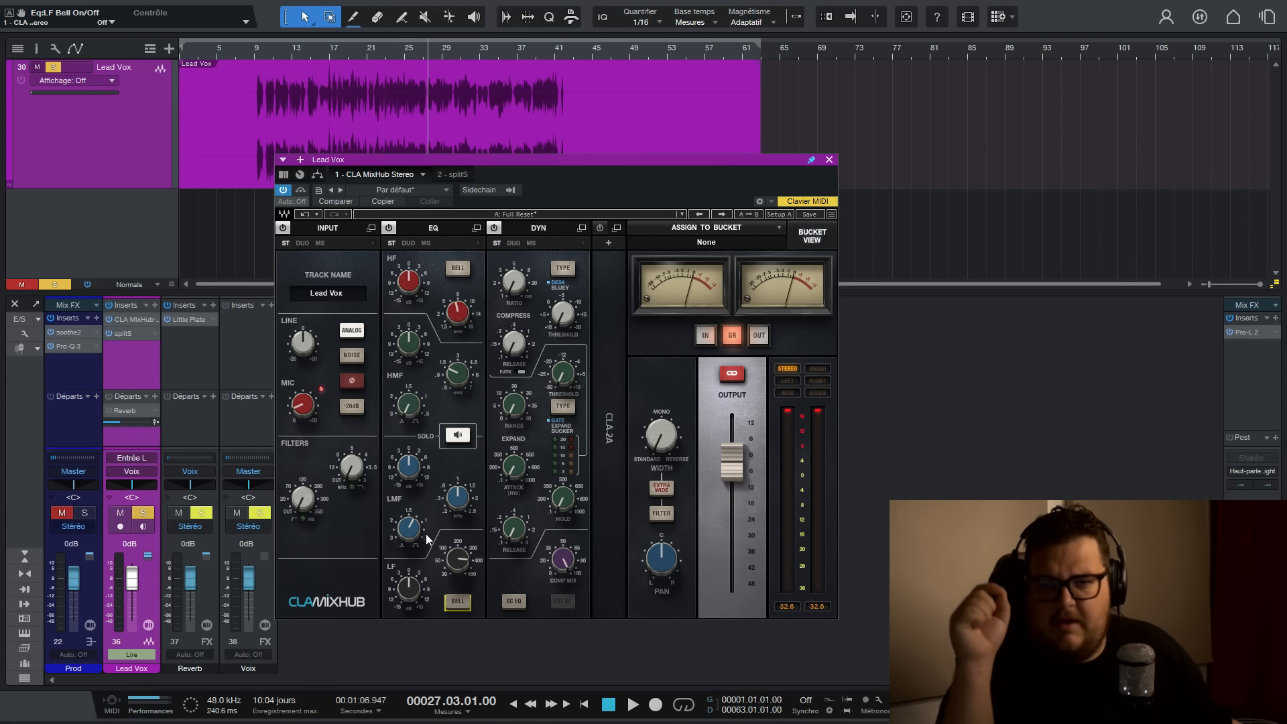
{"action": "left_click", "coordinate": [408, 404]}
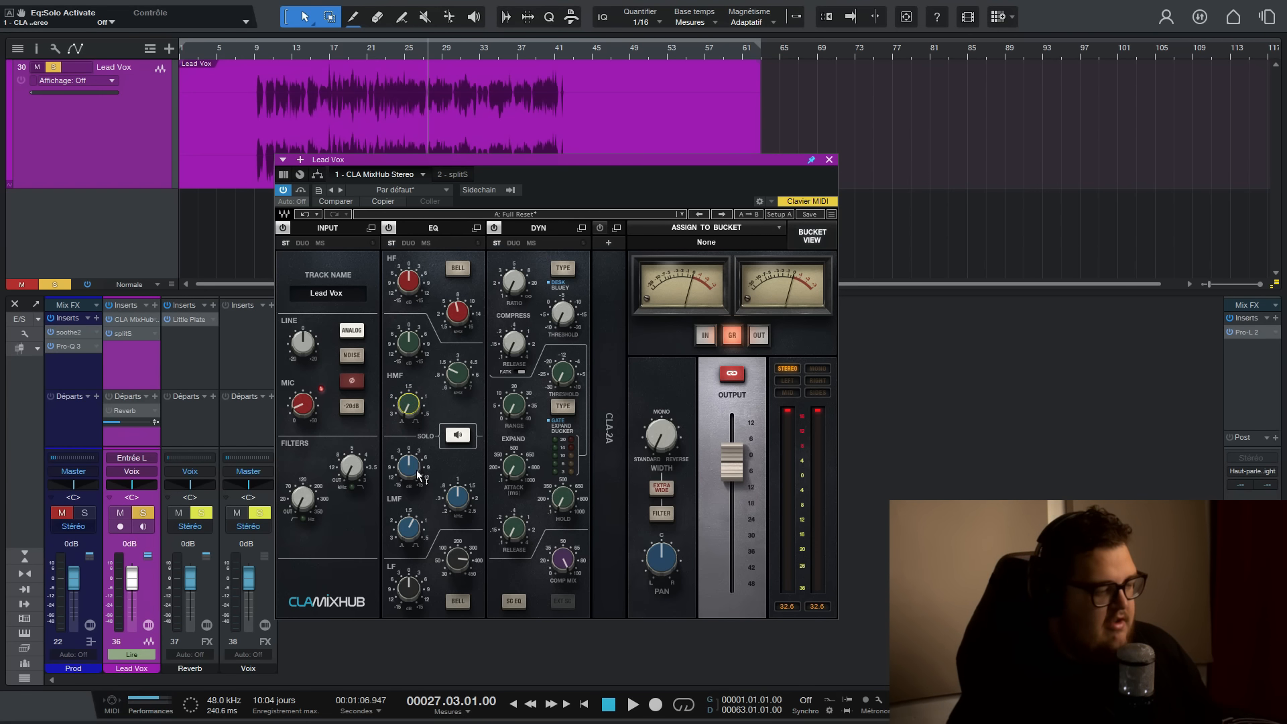
Unmute the Prod track during playback and turn off the EQ's solo listening on the Lead Vox channel strip.
{"action": "left_click", "coordinate": [408, 529]}
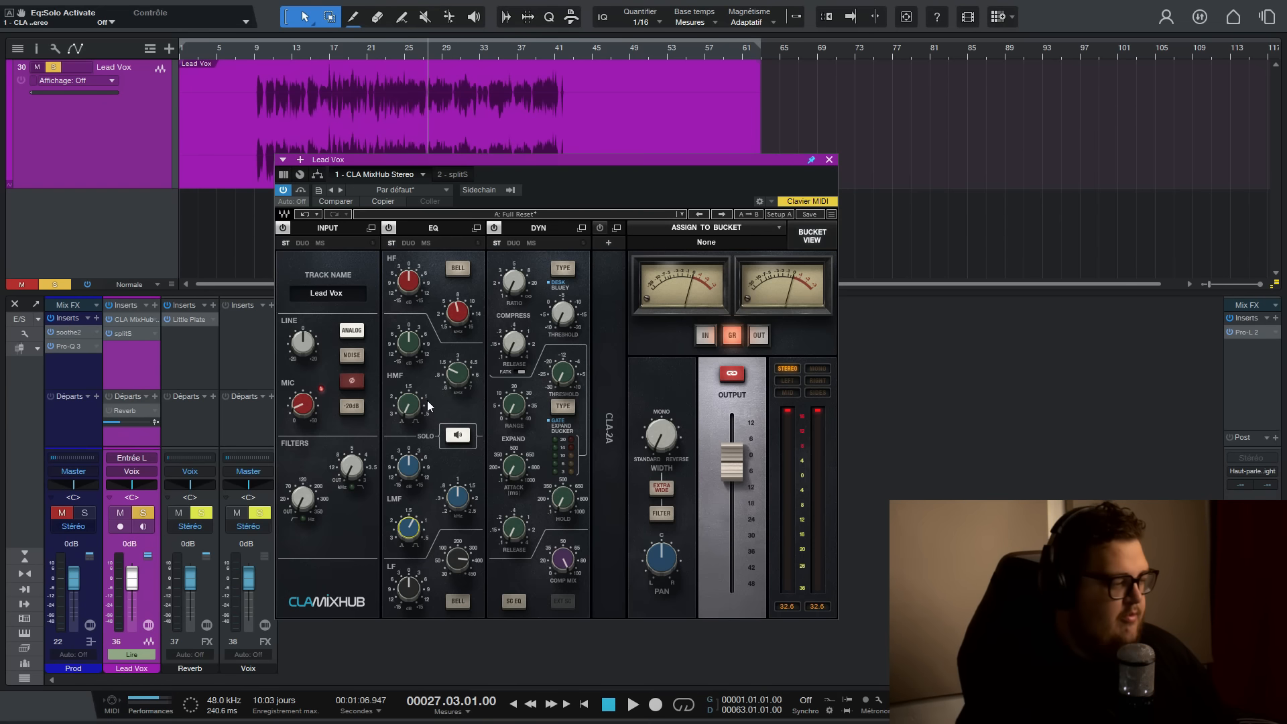
{"action": "key", "text": "space"}
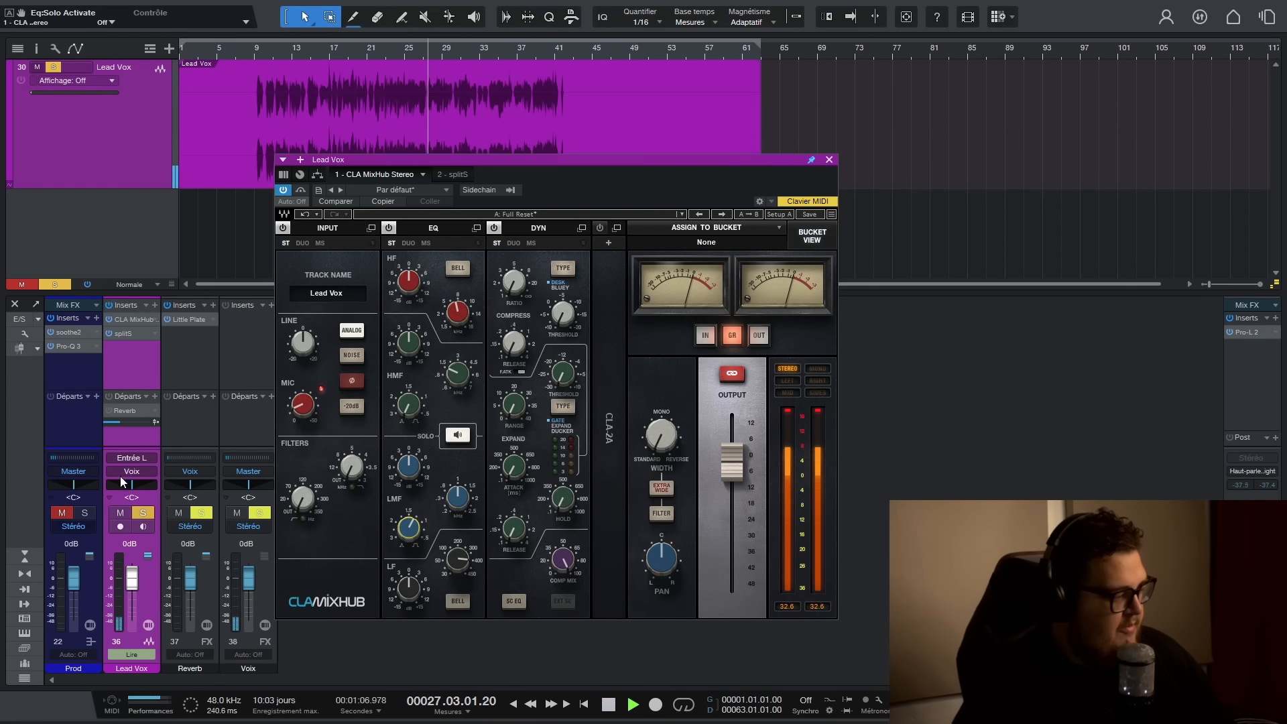
{"action": "left_click", "coordinate": [61, 513]}
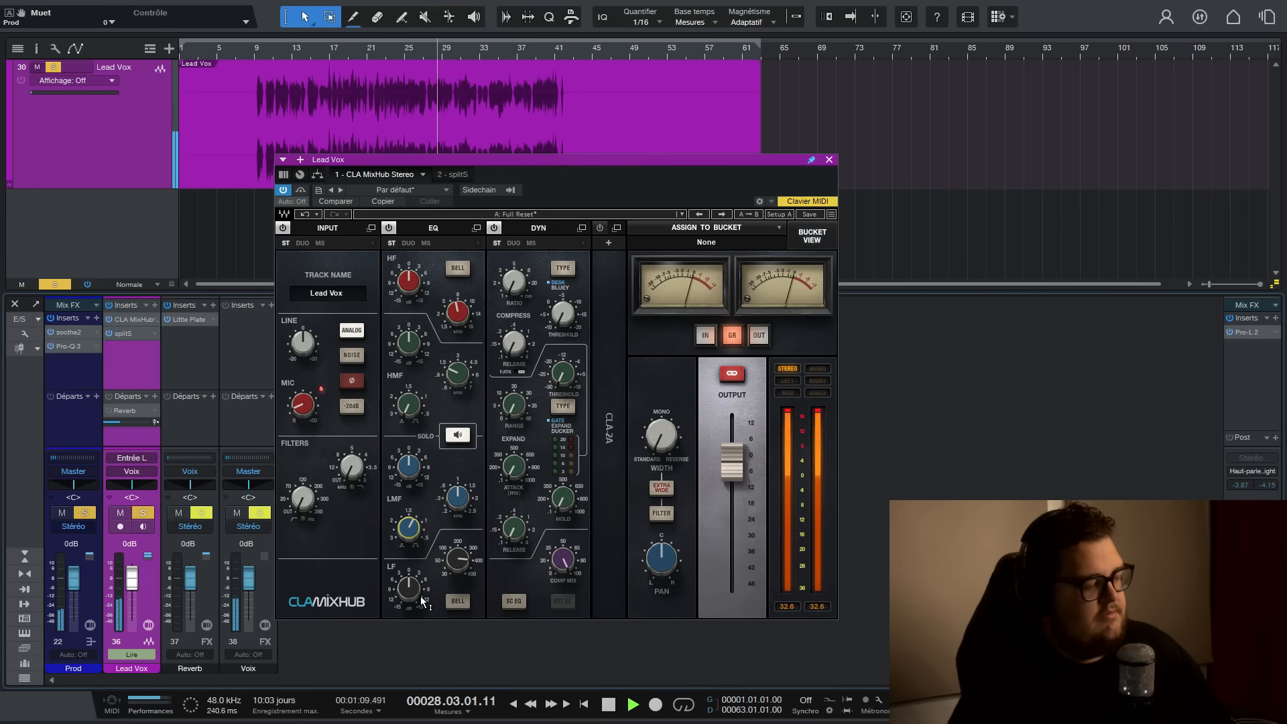
{"action": "left_click", "coordinate": [448, 437]}
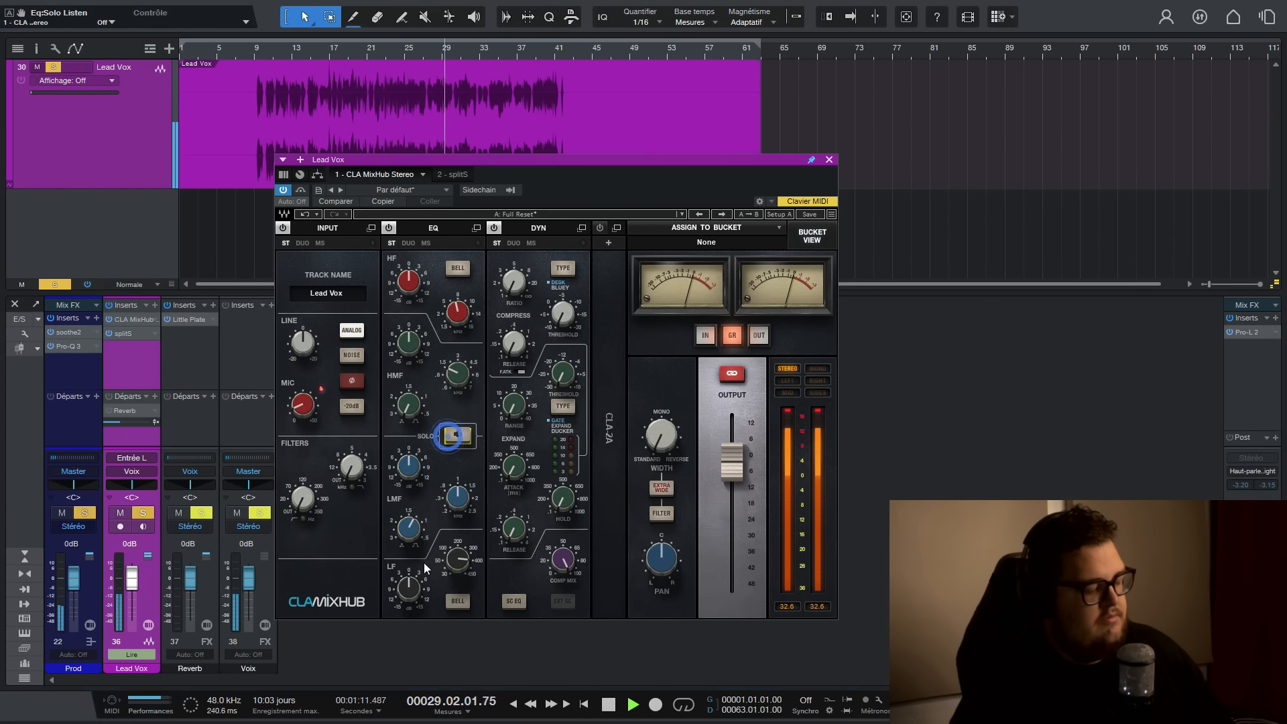
Cut the EQ's LF gain by ear during playback, trying -9.0 and -5.8 dB before setting it to -4.9 dB.
{"action": "left_click_drag", "start_coordinate": [415, 584], "coordinate": [414, 626]}
{"action": "key", "text": "space"}
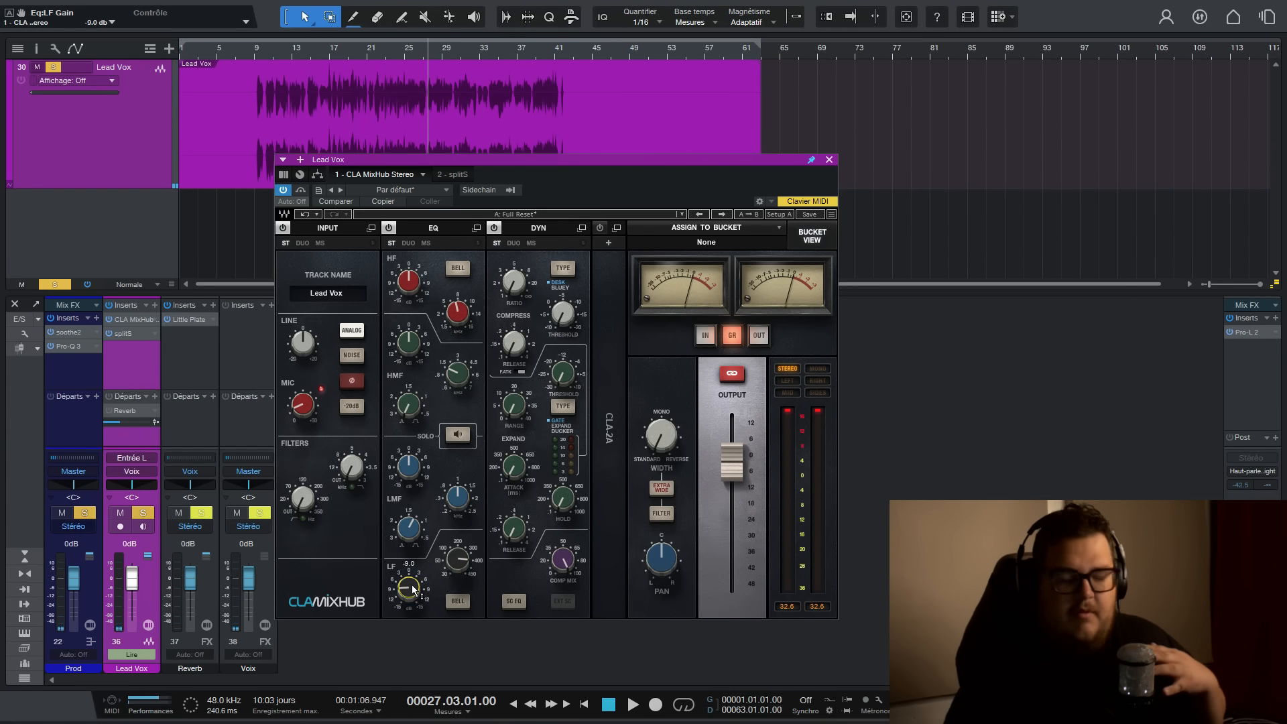
{"action": "left_click_drag", "start_coordinate": [414, 593], "coordinate": [414, 585]}
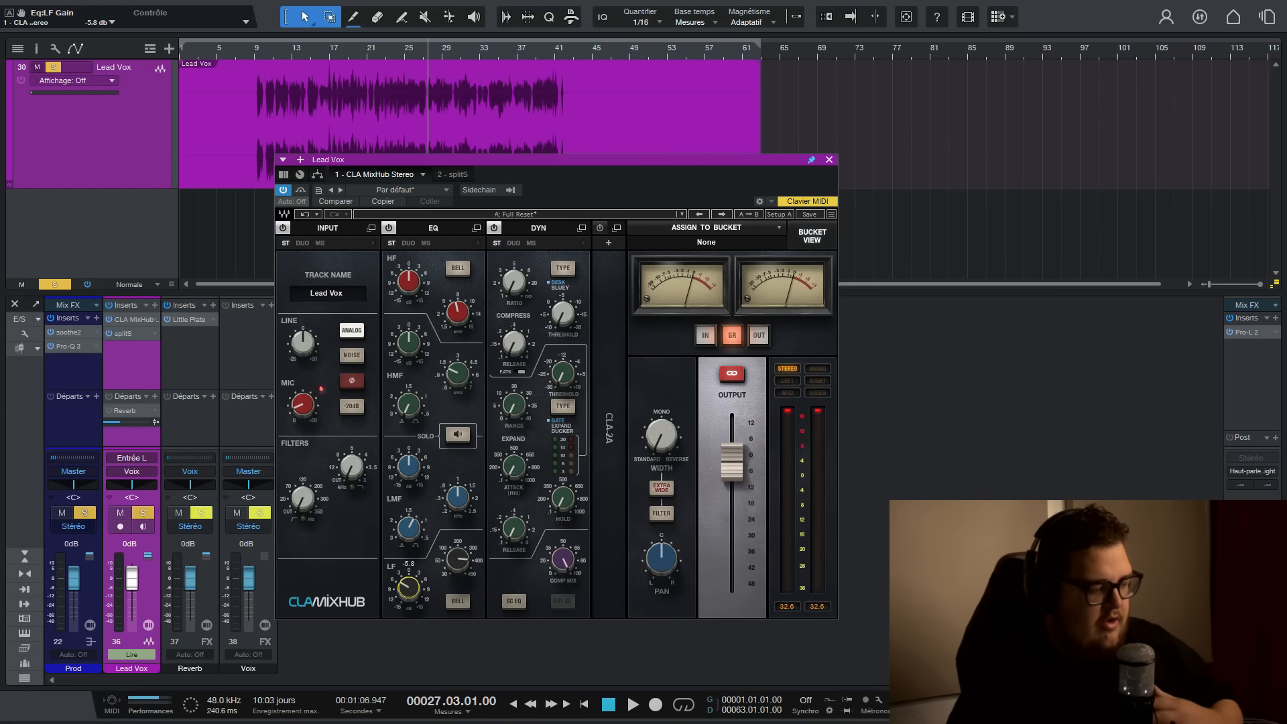
{"action": "key", "text": "space"}
{"action": "left_click_drag", "start_coordinate": [414, 585], "coordinate": [428, 587]}
{"action": "key", "text": "space"}
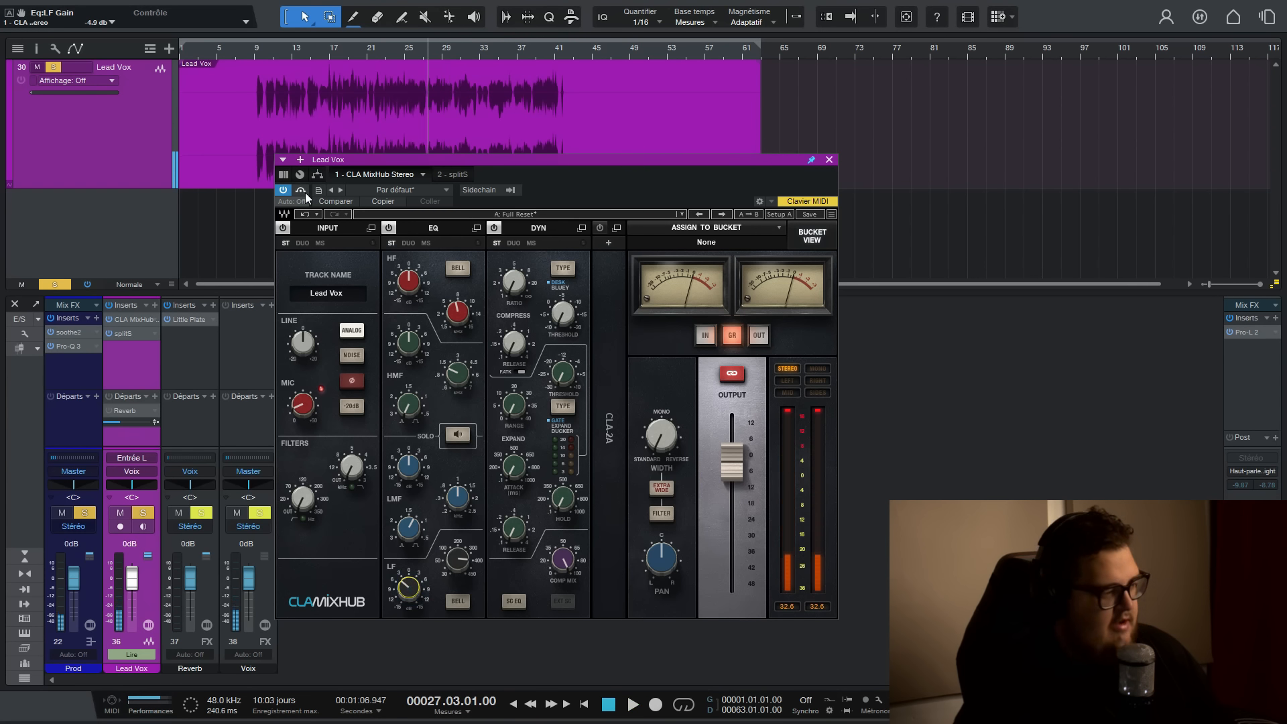
Compare the lead vocal with the EQ section switched off and on during playback.
{"action": "key", "text": "space"}
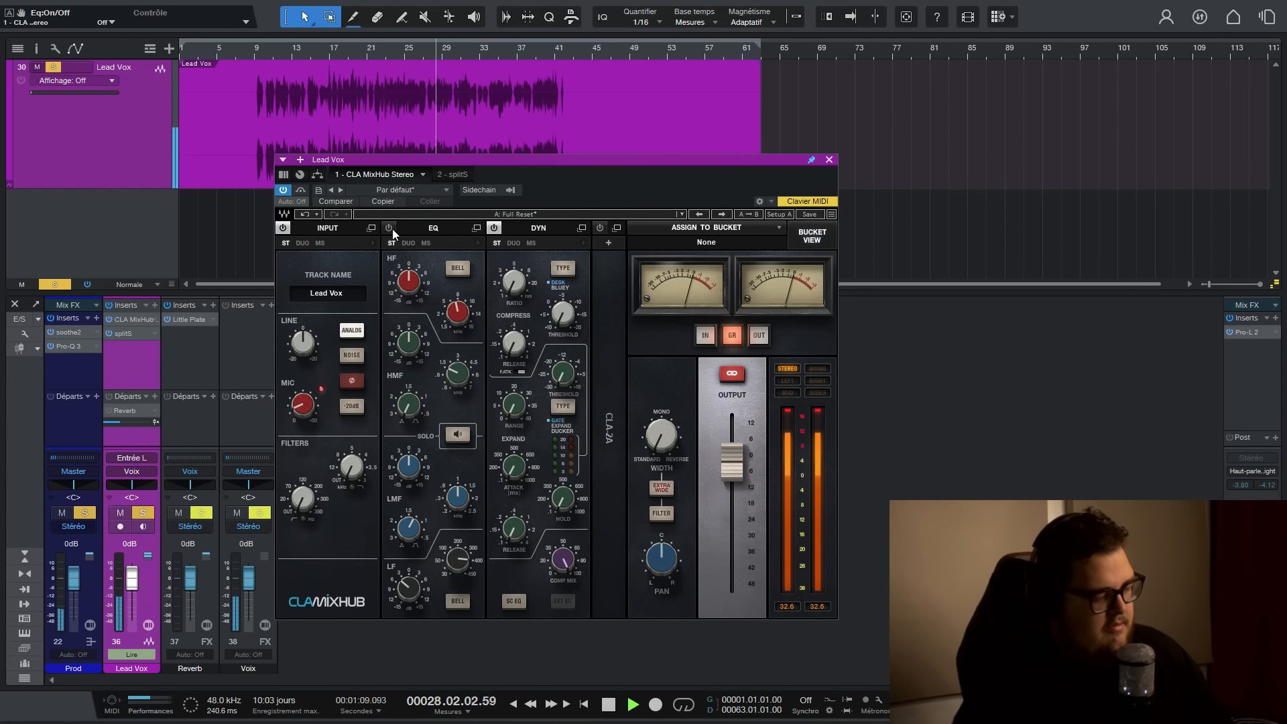
{"action": "left_click", "coordinate": [392, 228]}
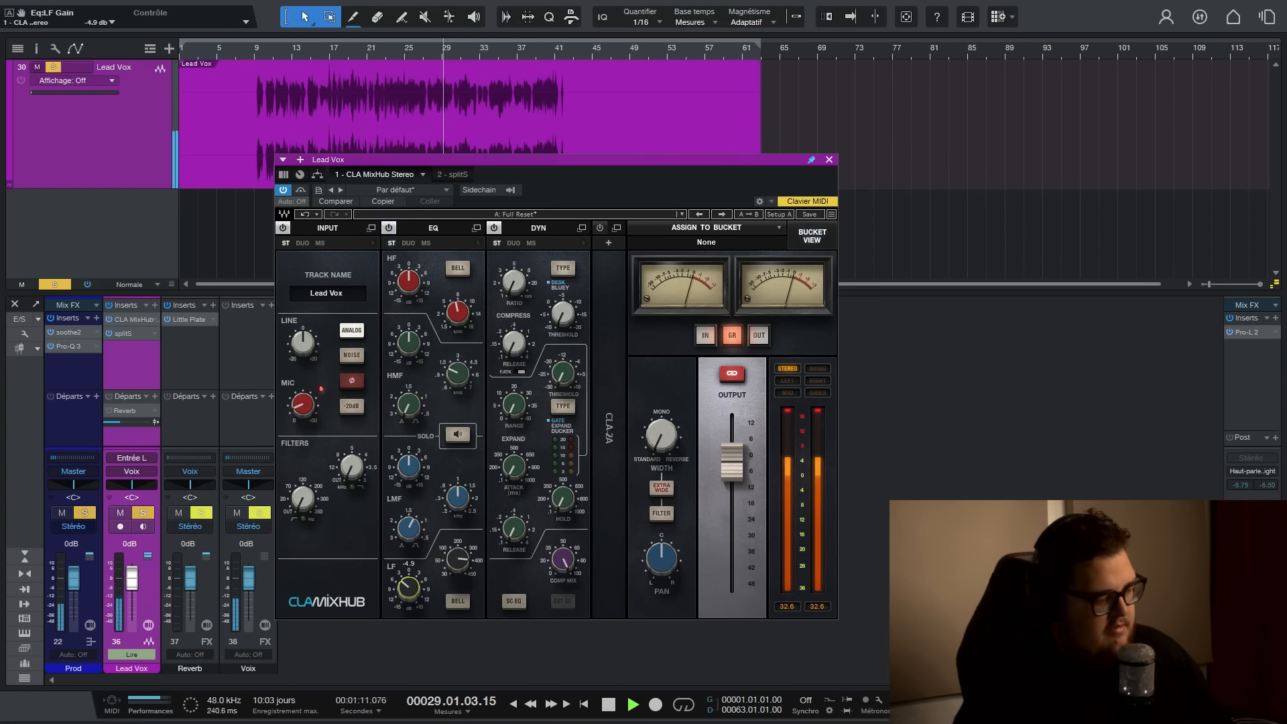
{"action": "key", "text": "space"}
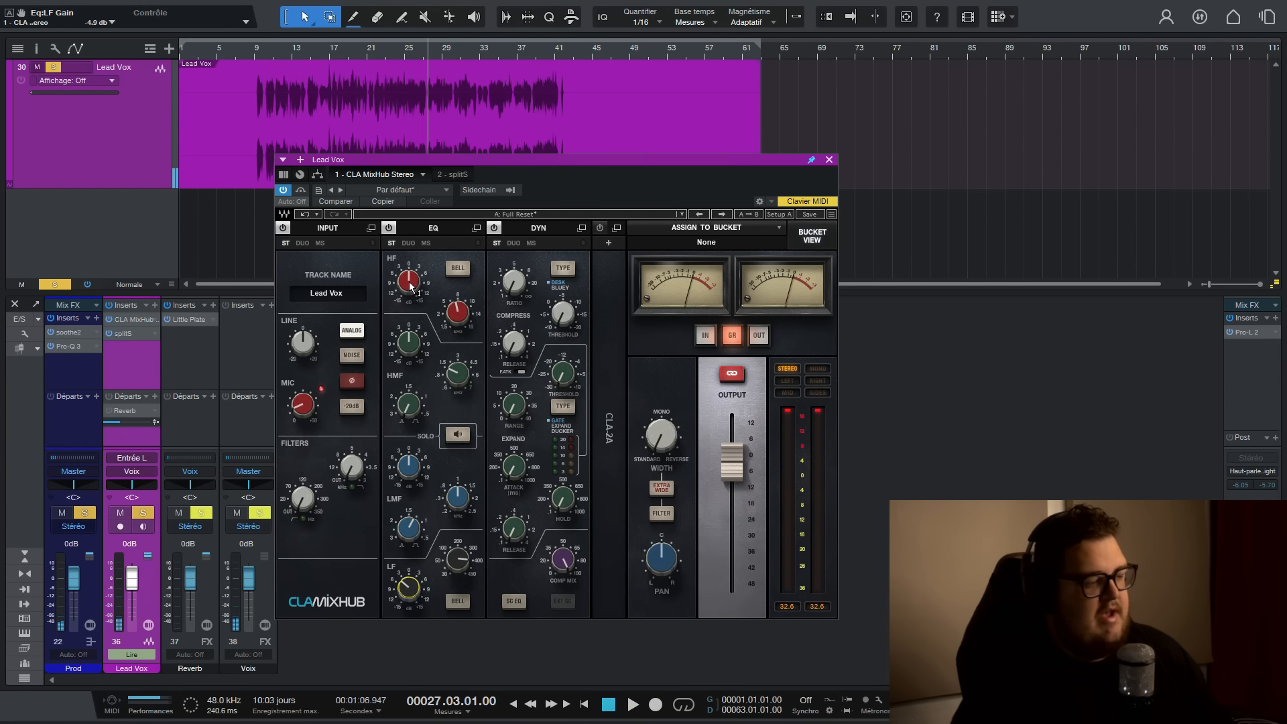
Raise the EQ's HF gain to 2.9 dB by ear during playback.
{"action": "mouse_move", "coordinate": [409, 282]}
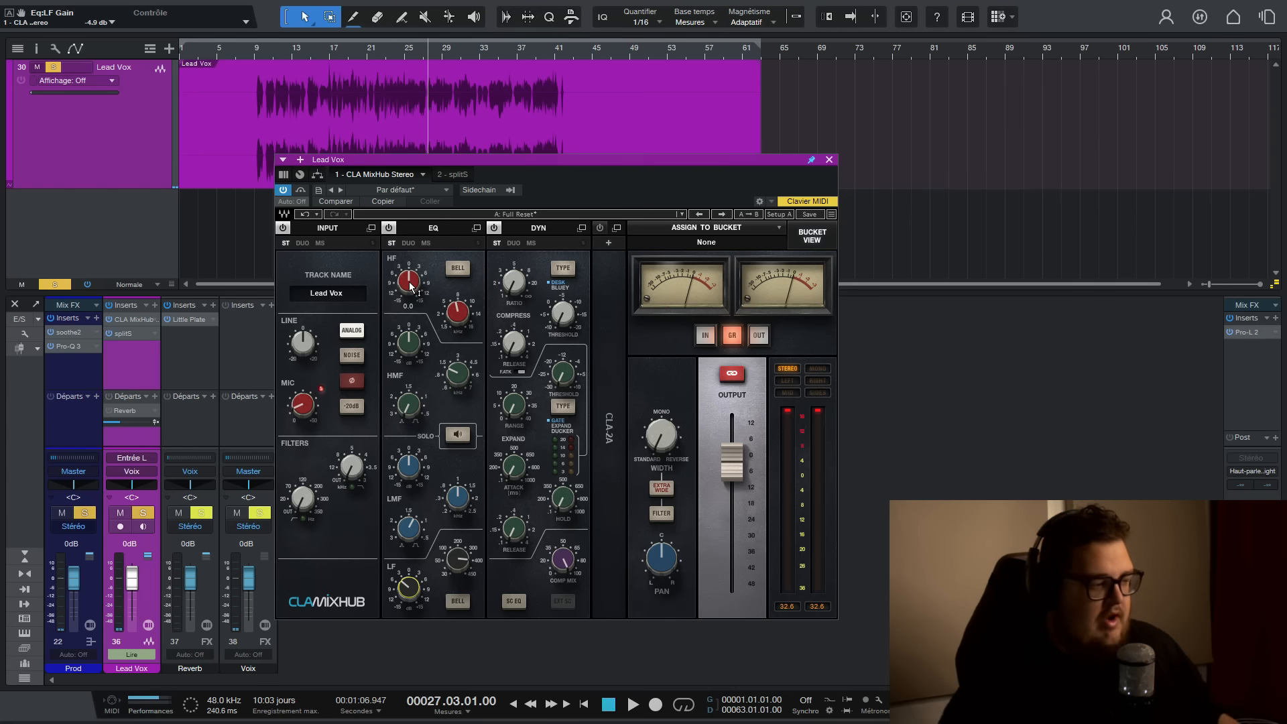
{"action": "key", "text": "space"}
{"action": "left_click_drag", "start_coordinate": [409, 283], "coordinate": [410, 261]}
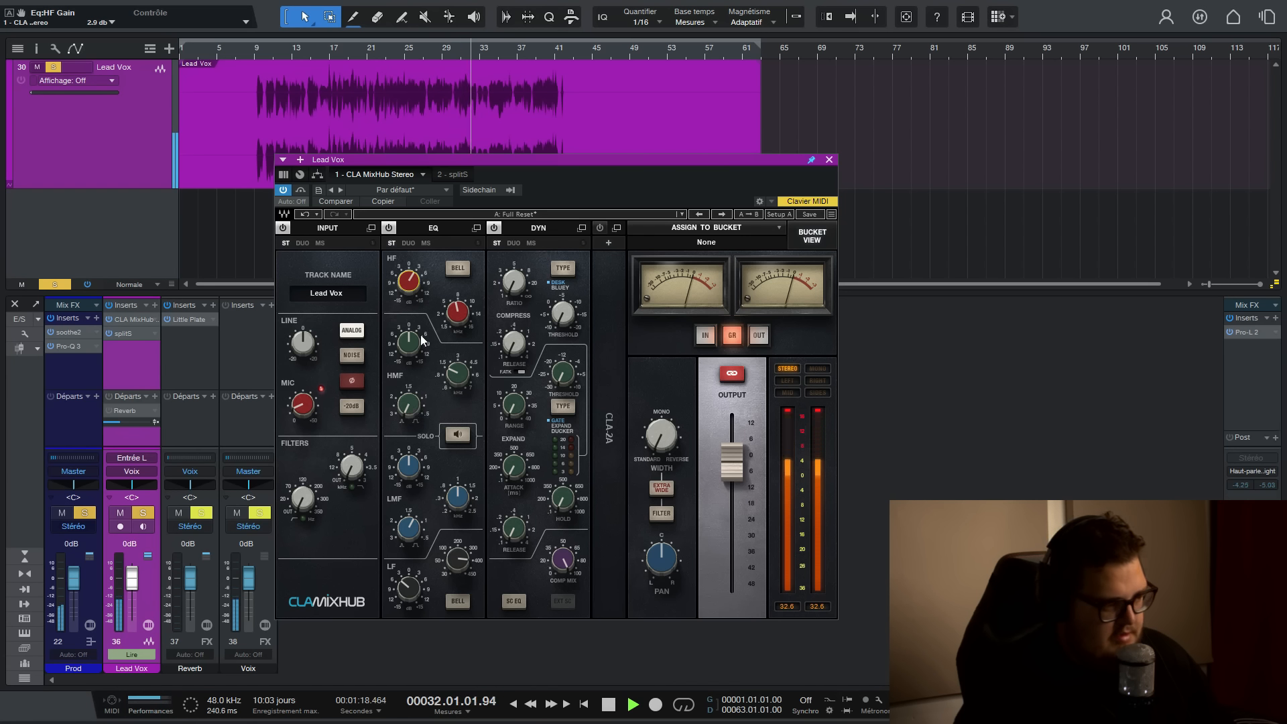
{"action": "key", "text": "space"}
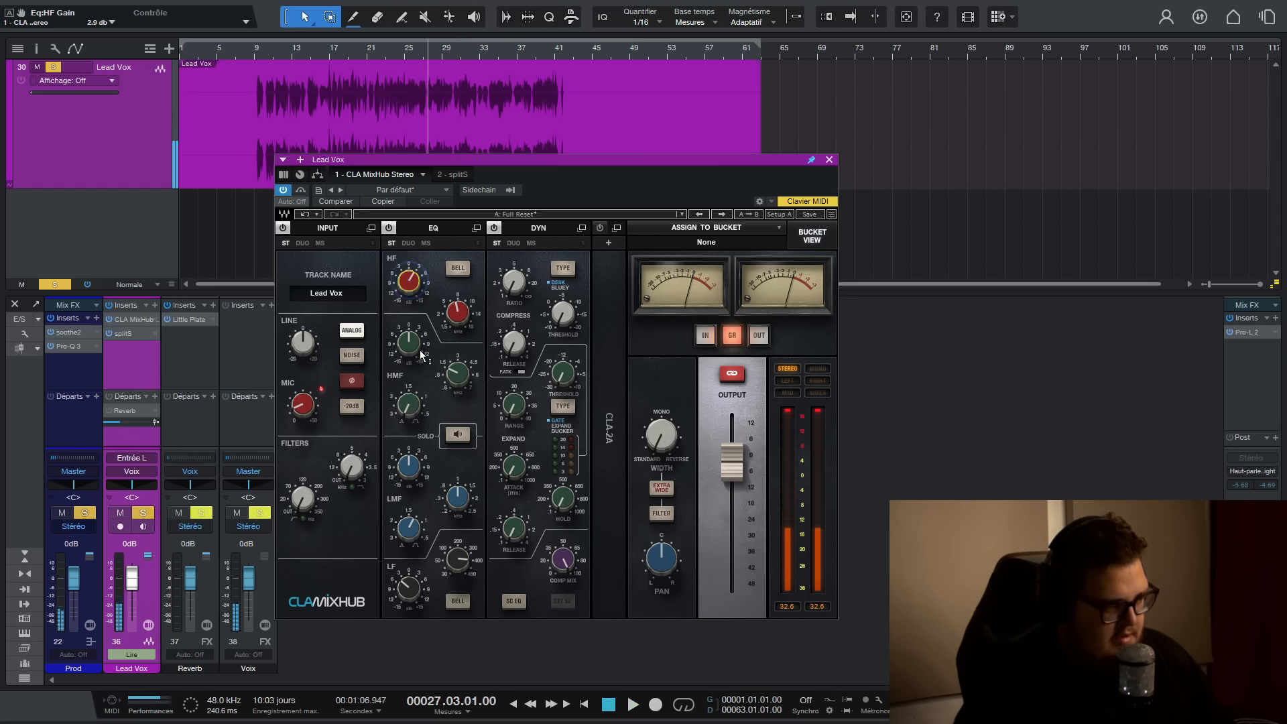
Lower the channel strip's output to -3.9 dB and cut the HMF gain to -3.1 dB during playback.
{"action": "left_click_drag", "start_coordinate": [732, 463], "coordinate": [733, 467]}
{"action": "key", "text": "space"}
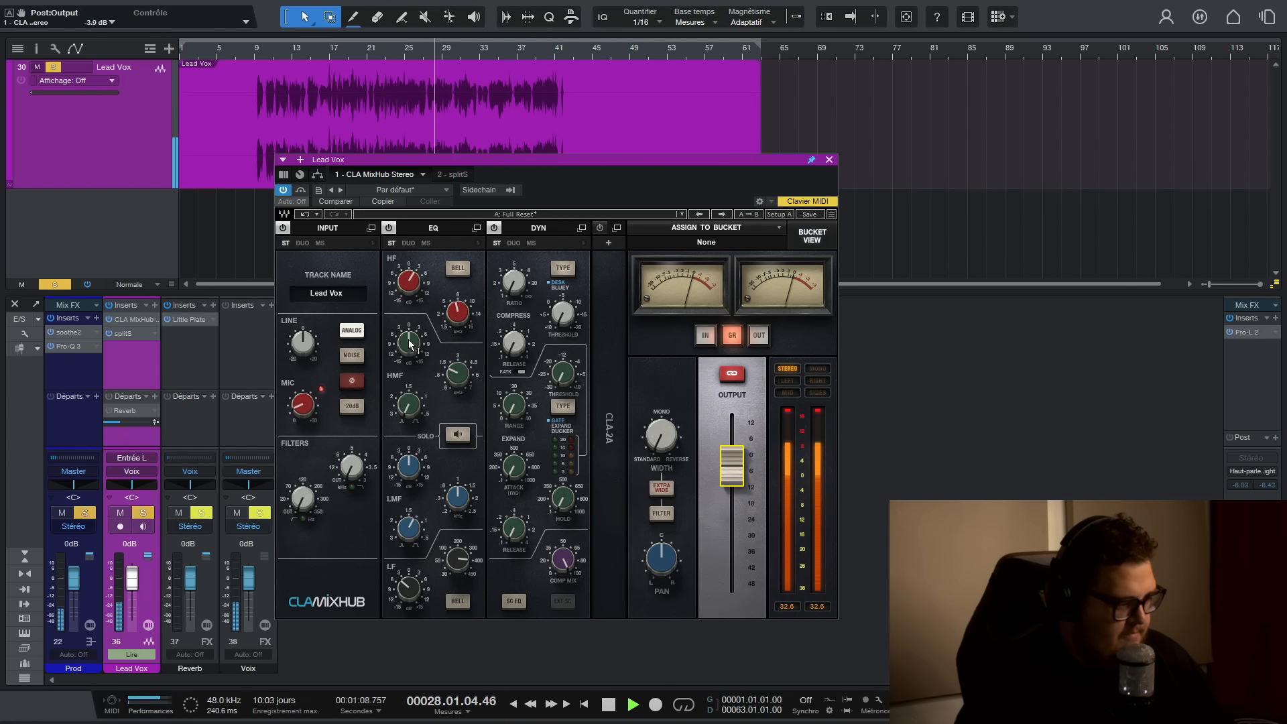
{"action": "left_click_drag", "start_coordinate": [409, 343], "coordinate": [409, 350]}
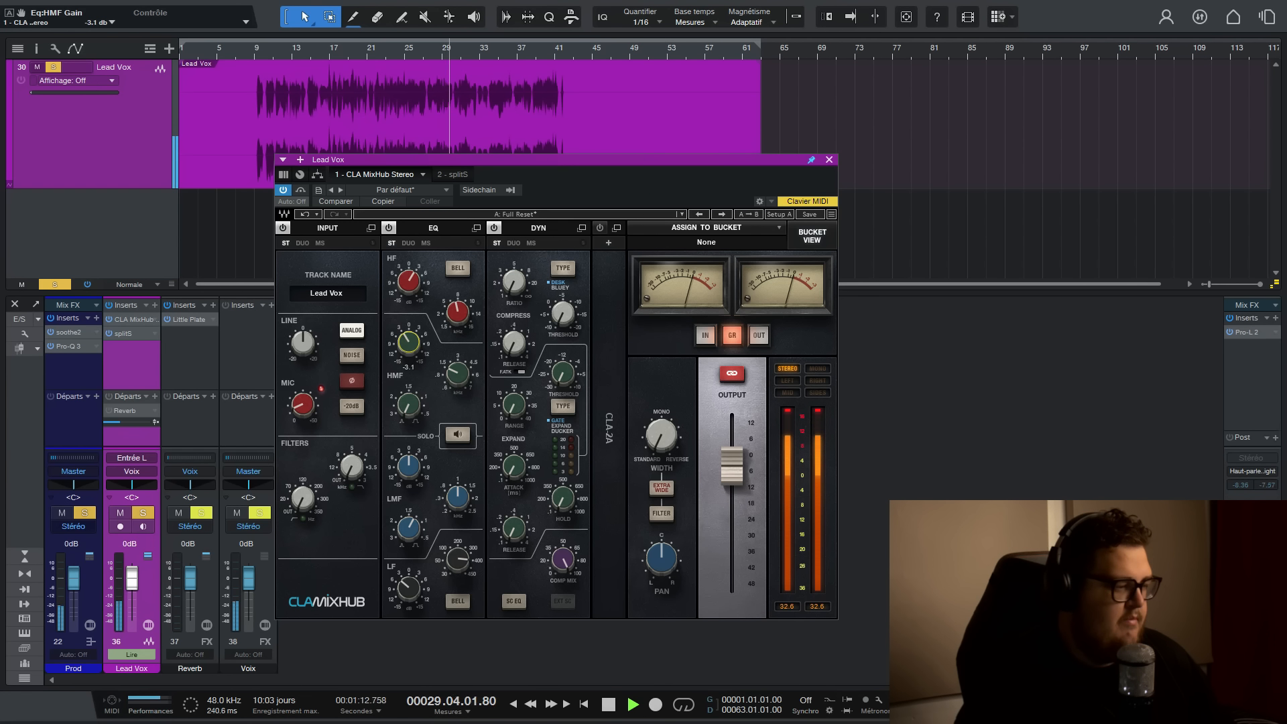
Boost the LMF band to 8.2 dB, set its frequency to 0.55 kHz by ear, and cut its gain to -2.7 dB.
{"action": "left_click_drag", "start_coordinate": [409, 466], "coordinate": [409, 443]}
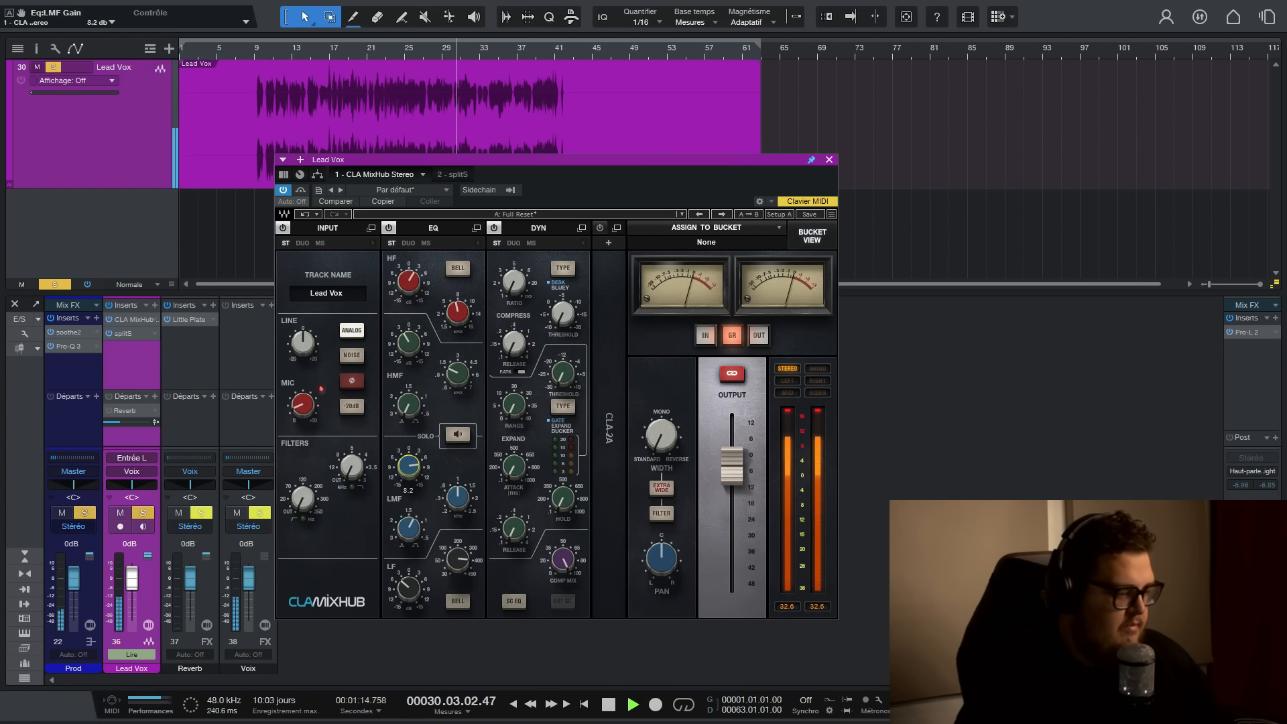
{"action": "left_click_drag", "start_coordinate": [458, 497], "coordinate": [457, 504]}
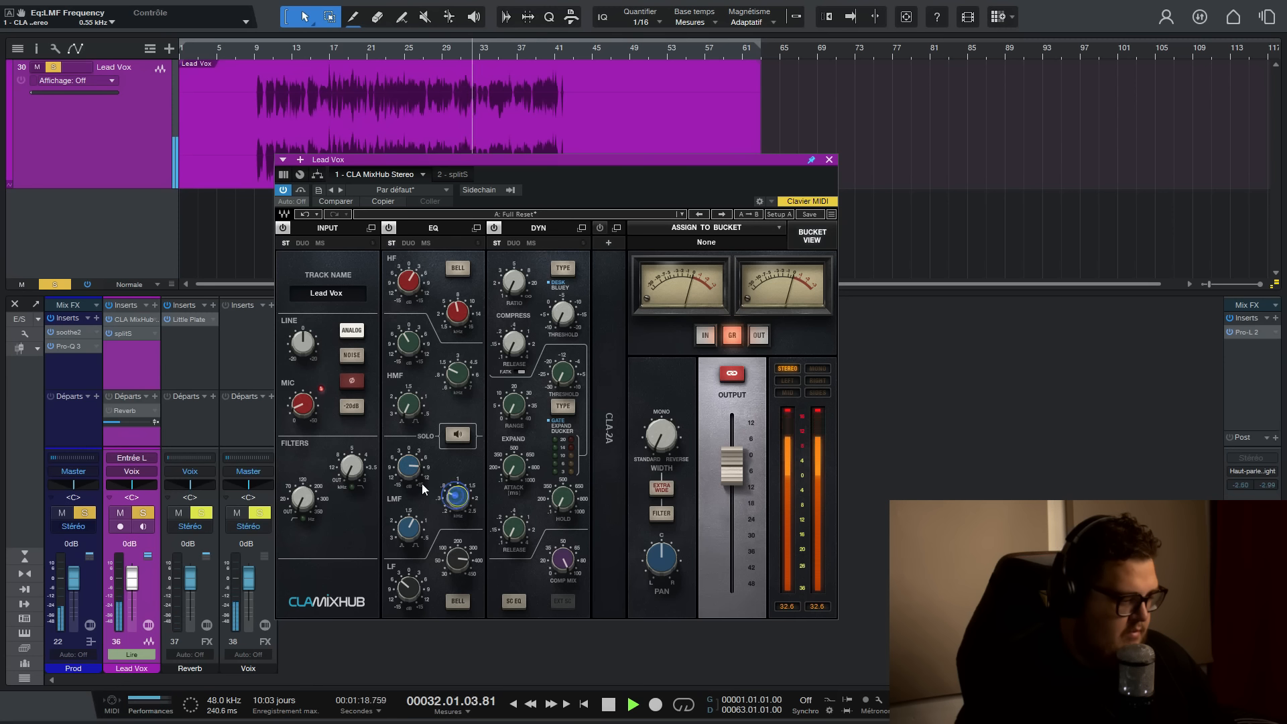
{"action": "left_click_drag", "start_coordinate": [410, 468], "coordinate": [410, 497]}
{"action": "key", "text": "space"}
Set the EQ's LF gain to -5.8 dB by ear while the full mix plays.
{"action": "key", "text": "space"}
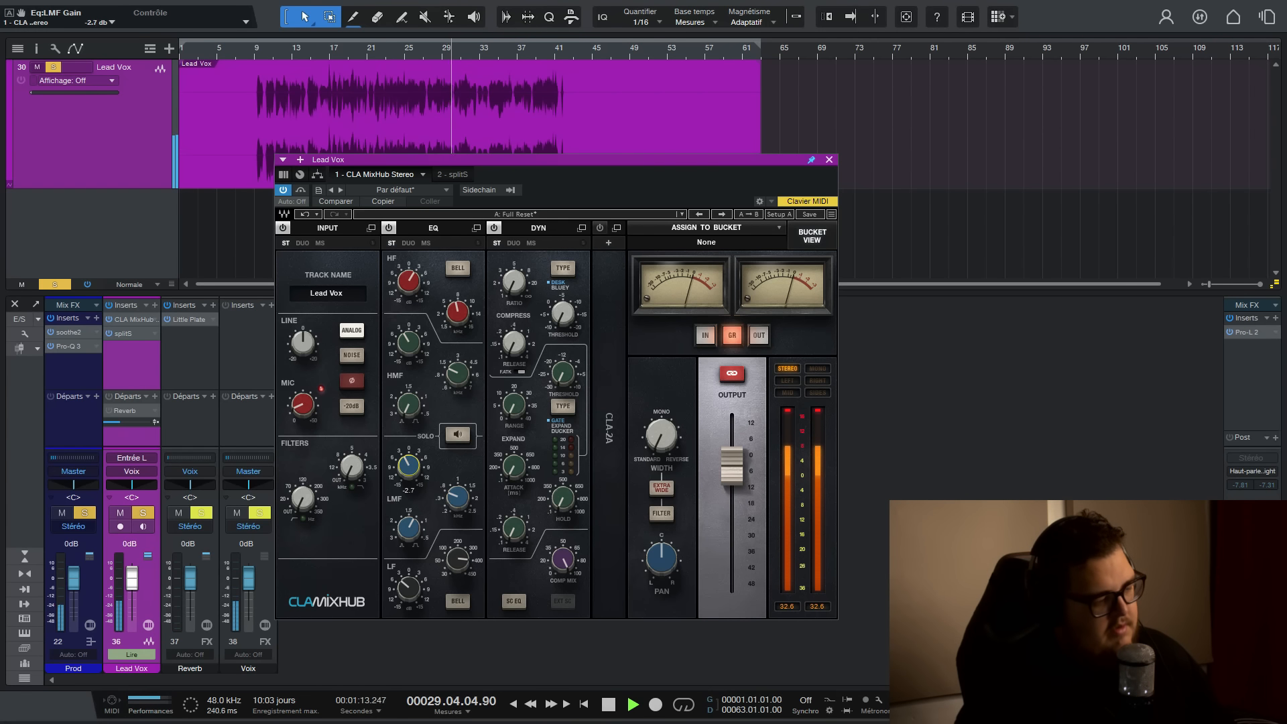
{"action": "left_click_drag", "start_coordinate": [410, 587], "coordinate": [410, 591]}
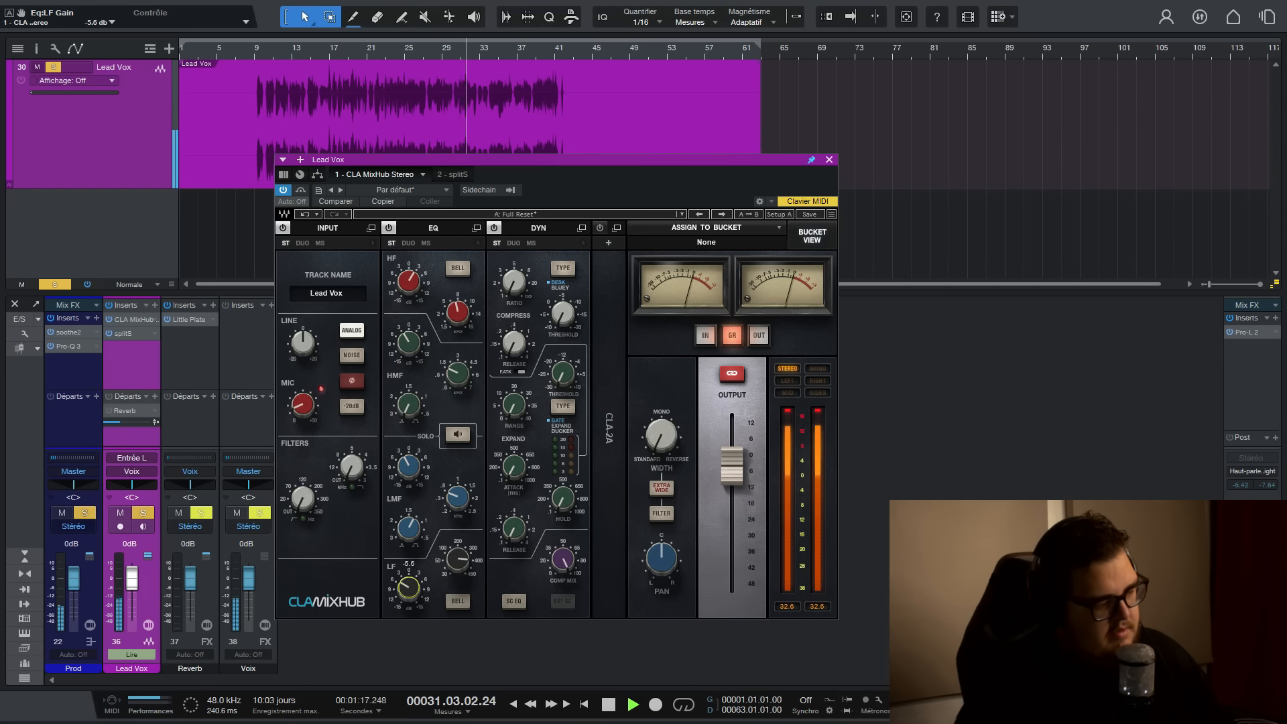
{"action": "left_click_drag", "start_coordinate": [412, 588], "coordinate": [412, 590]}
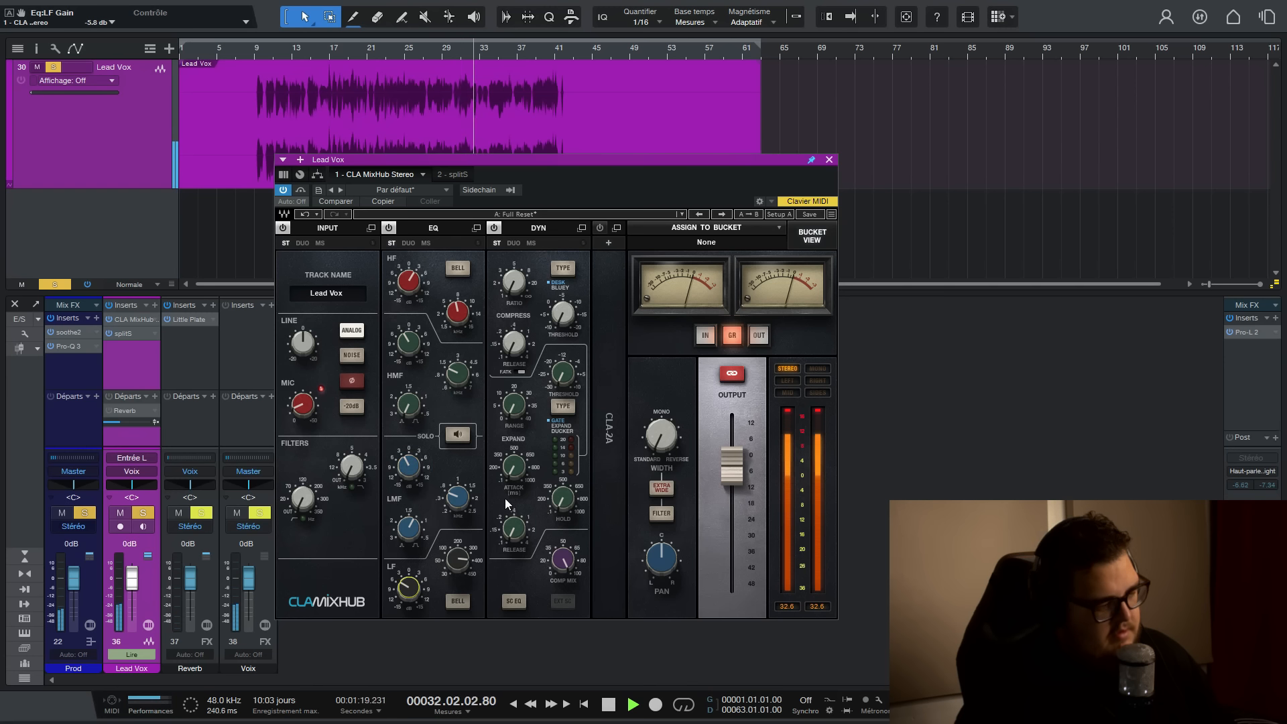
{"action": "key", "text": "space"}
Compare the lead vocal with the whole channel strip bypassed and active during playback.
{"action": "mouse_move", "coordinate": [449, 379]}
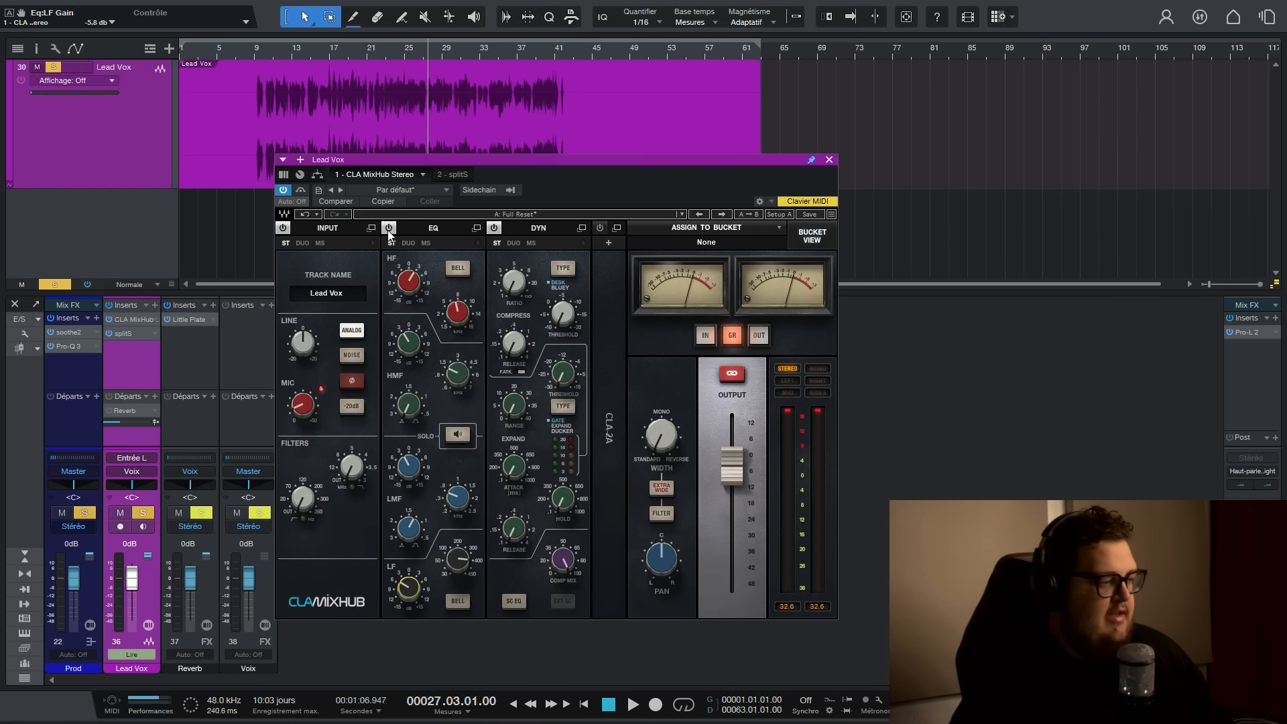
{"action": "left_click", "coordinate": [303, 191]}
{"action": "key", "text": "space"}
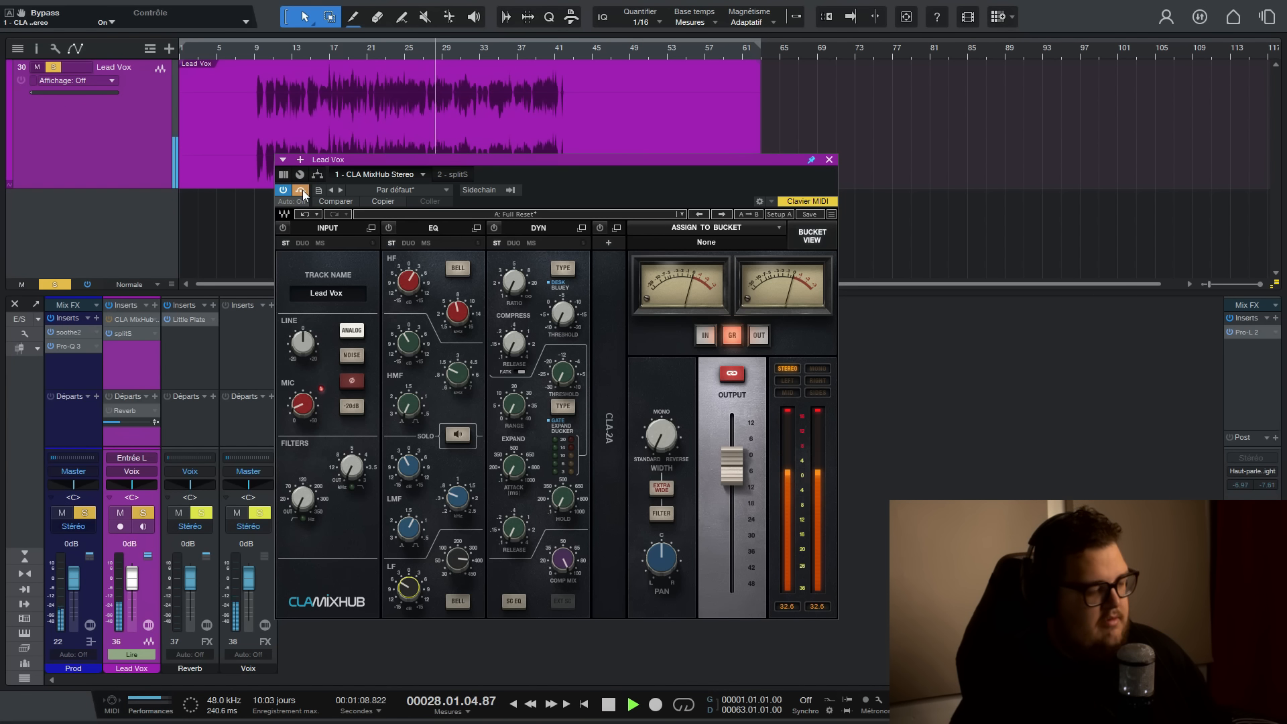
{"action": "left_click", "coordinate": [303, 190]}
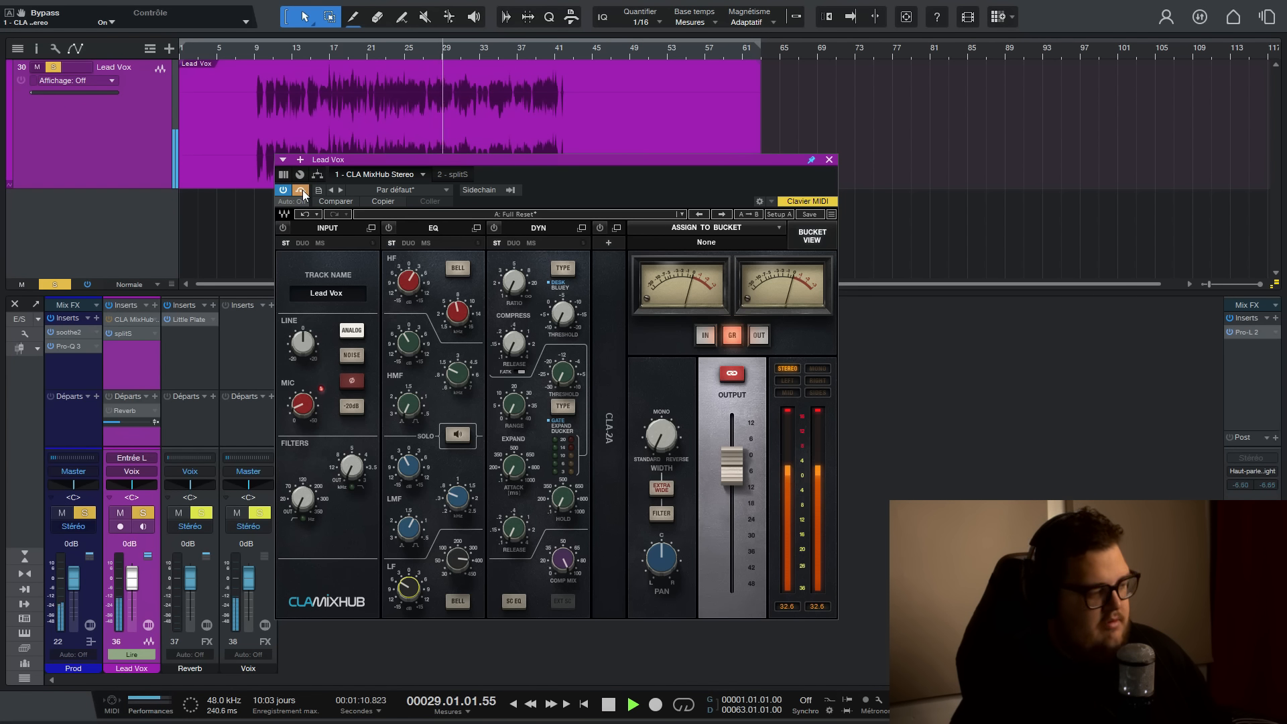
{"action": "left_click", "coordinate": [303, 190]}
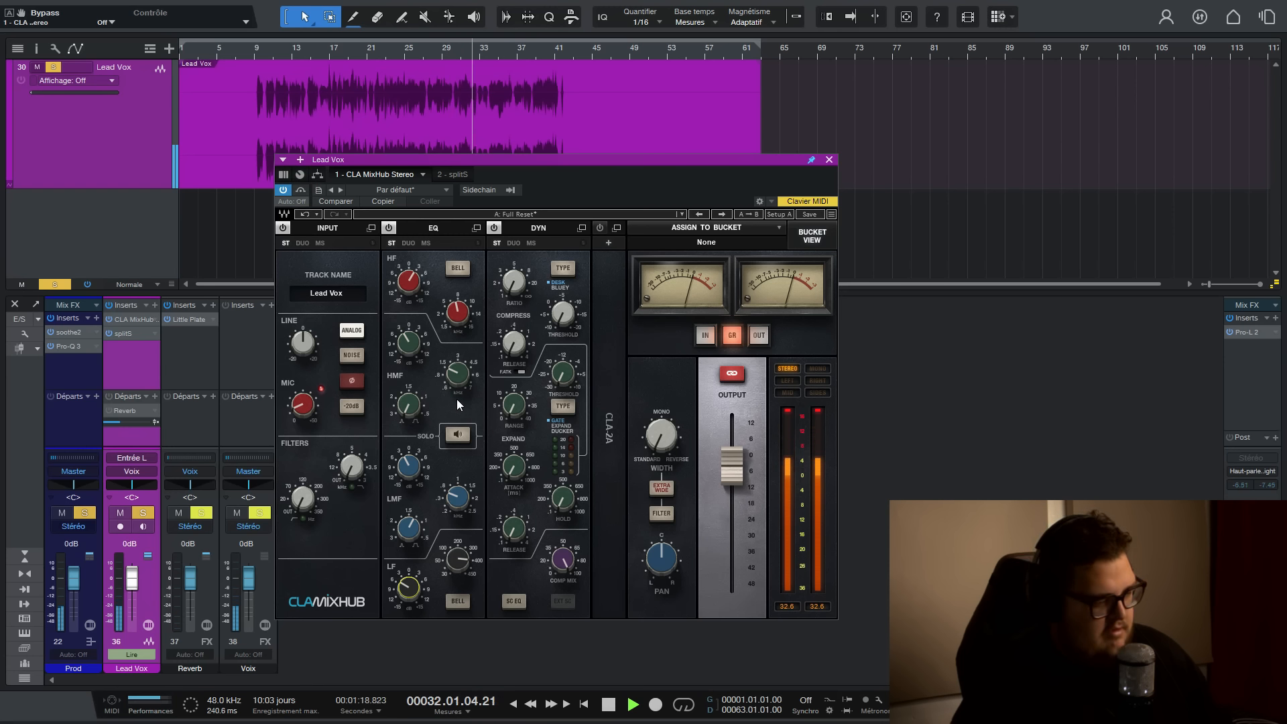
{"action": "key", "text": "space"}
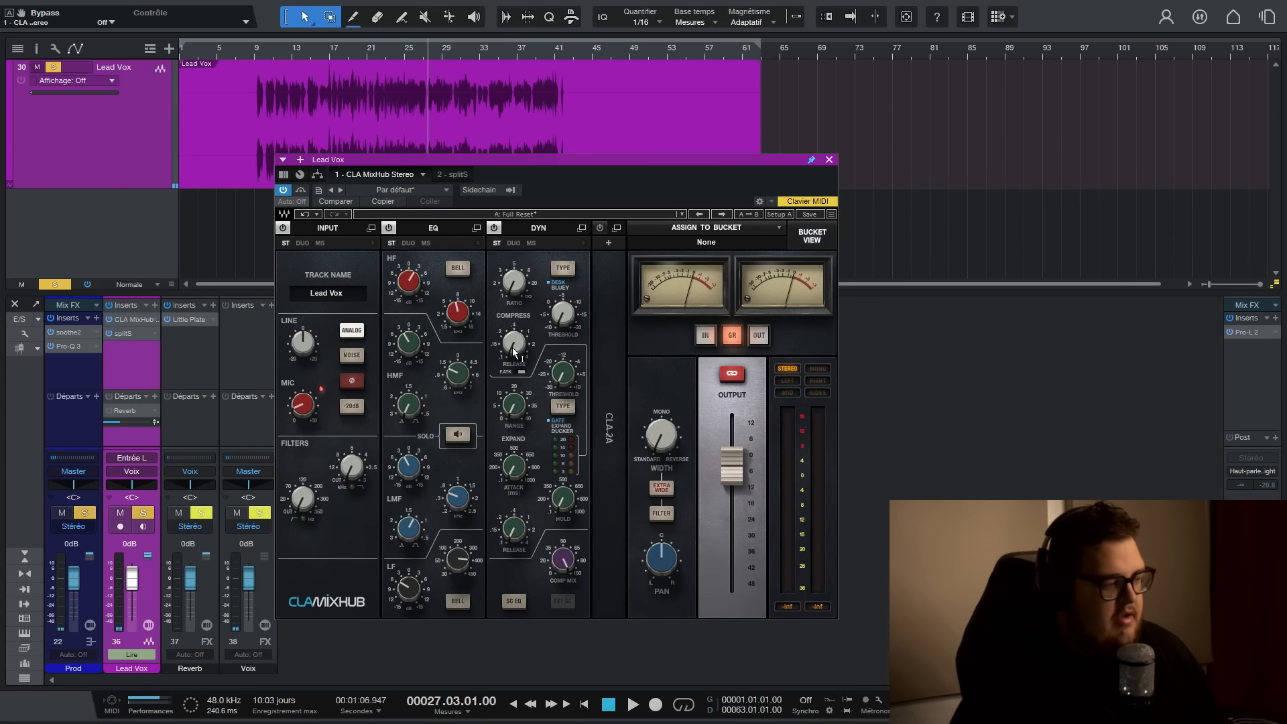
Go over the compressor's type and release controls and try its fast attack option.
{"action": "left_click", "coordinate": [561, 267]}
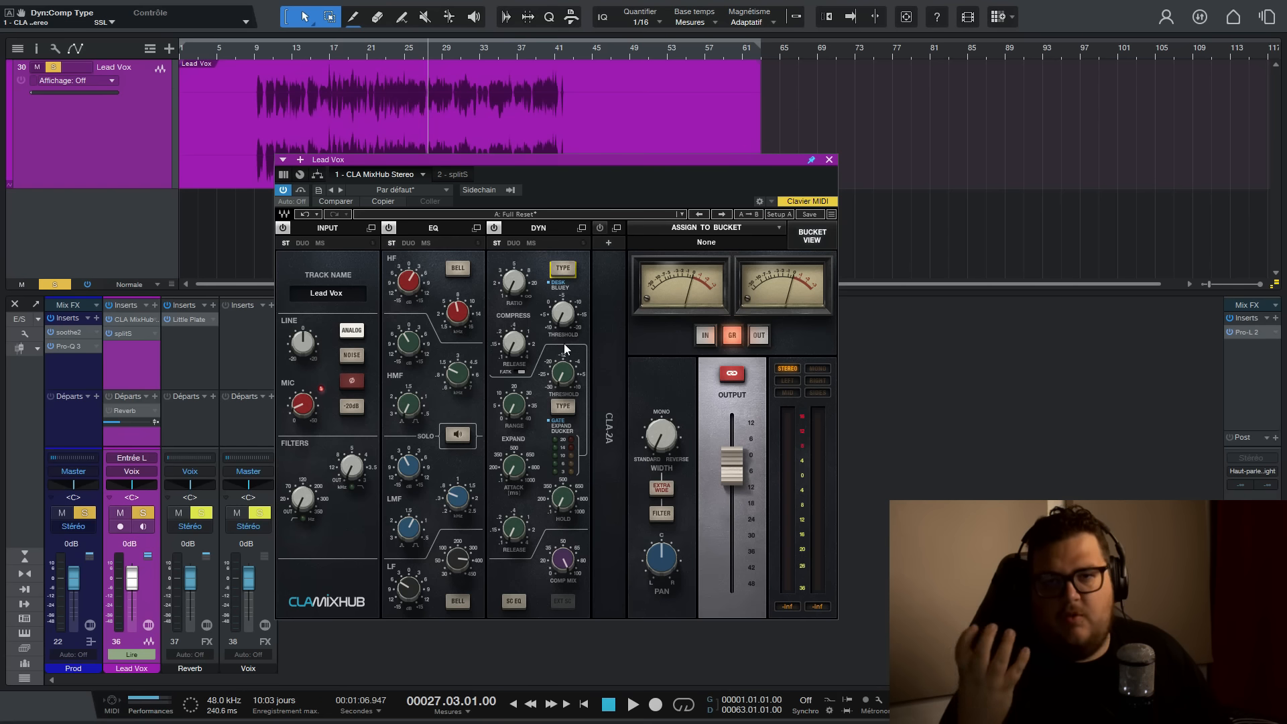
{"action": "left_click", "coordinate": [513, 342]}
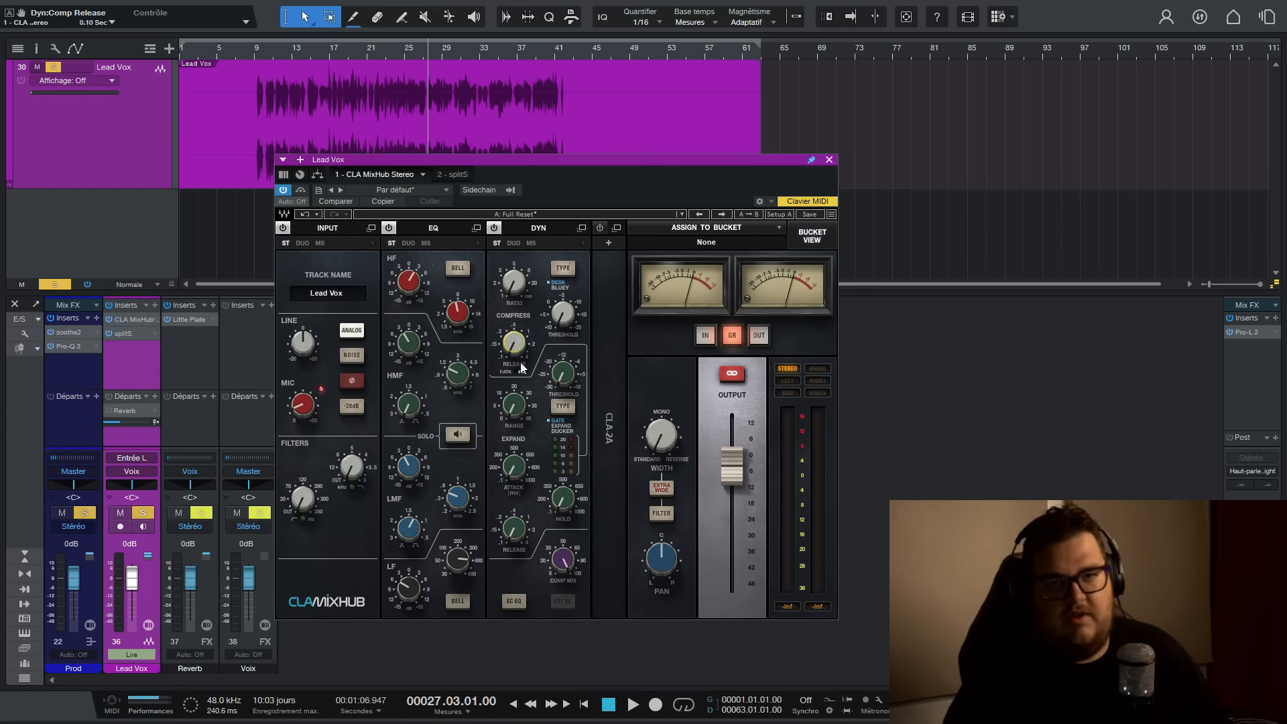
{"action": "left_click", "coordinate": [505, 372]}
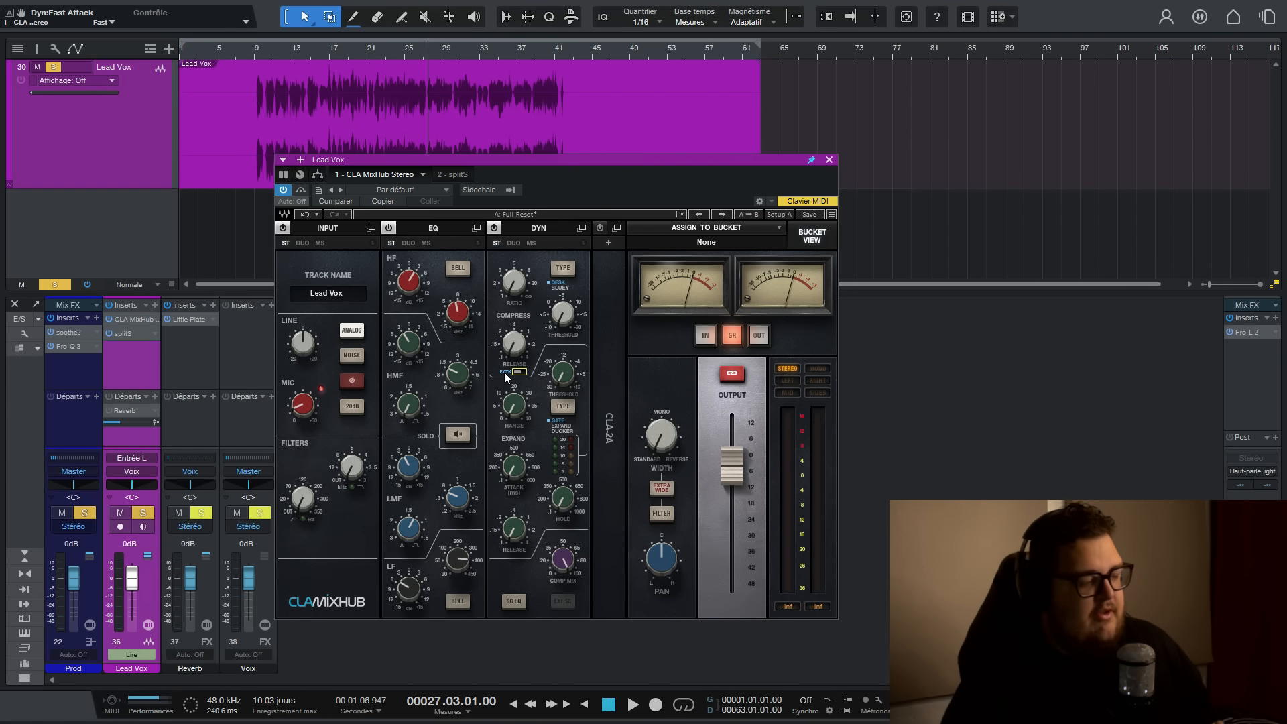
{"action": "left_click", "coordinate": [505, 372]}
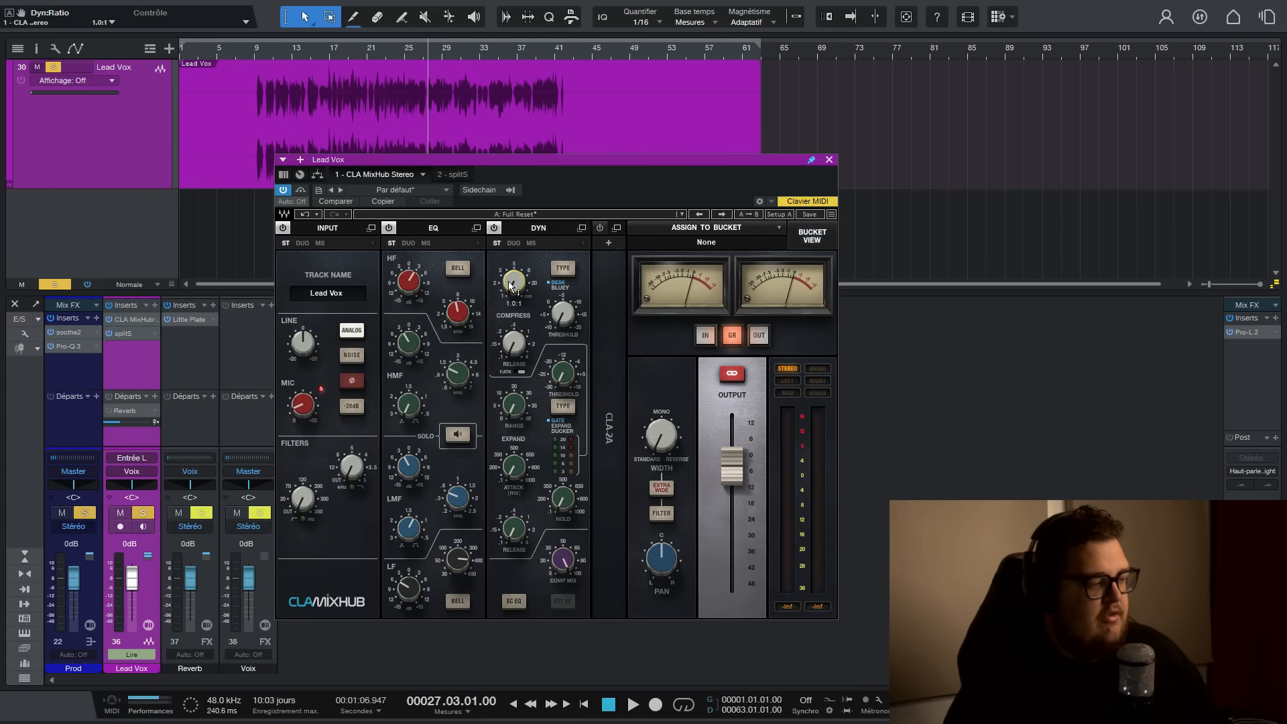
Set the compressor's ratio to 4:1 and lower its threshold to -20 dB during playback.
{"action": "left_click", "coordinate": [513, 303]}
{"action": "type", "text": "4"}
{"action": "left_click_drag", "start_coordinate": [566, 316], "coordinate": [562, 250]}
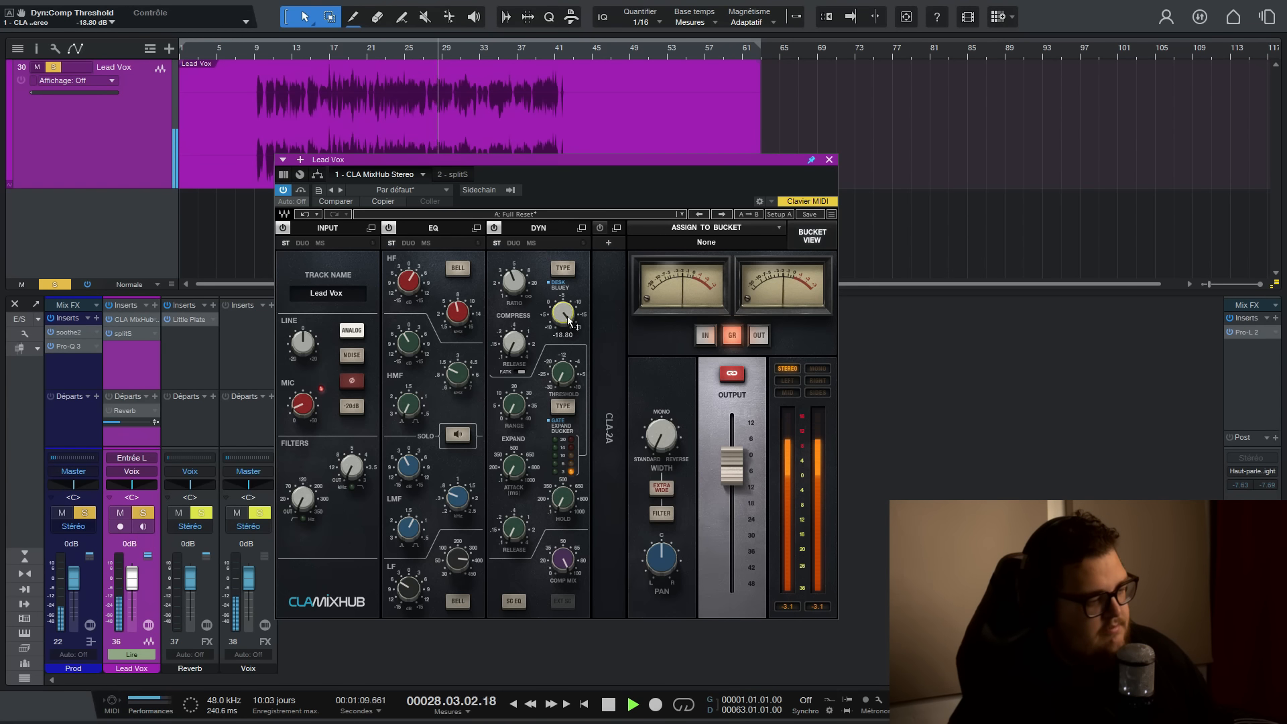
{"action": "left_click_drag", "start_coordinate": [562, 313], "coordinate": [563, 338]}
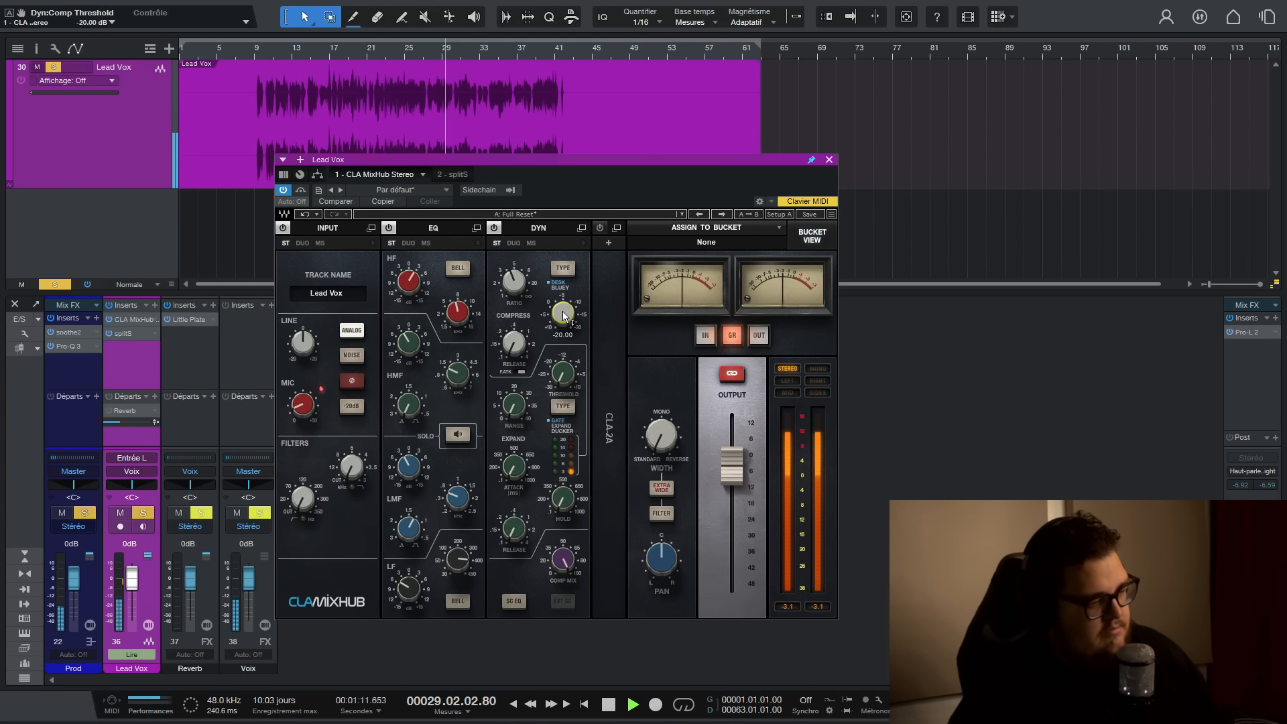
Adjust the compressor's ratio to 4.7:1 and its release to 0.17 seconds by ear during playback.
{"action": "mouse_move", "coordinate": [514, 281]}
{"action": "left_mouse_down"}
{"action": "mouse_move", "coordinate": [513, 263]}
{"action": "mouse_move", "coordinate": [514, 284]}
{"action": "left_mouse_up"}
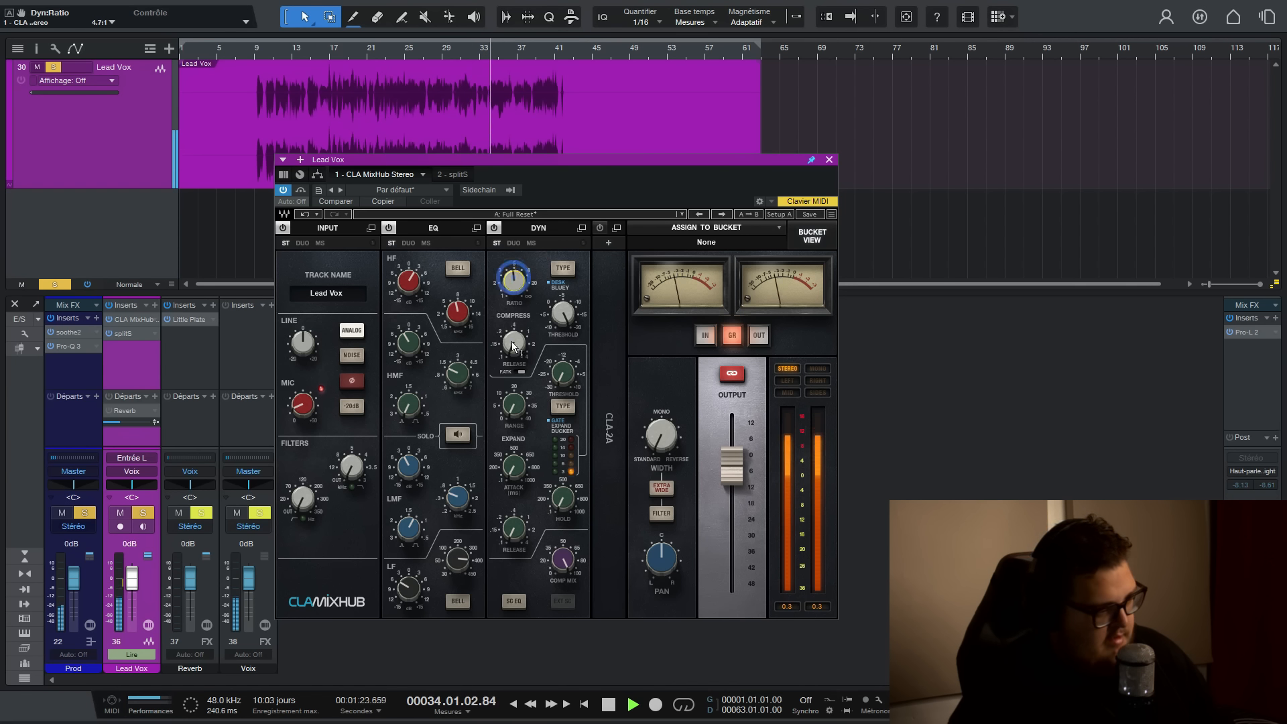
{"action": "left_click_drag", "start_coordinate": [512, 340], "coordinate": [512, 344]}
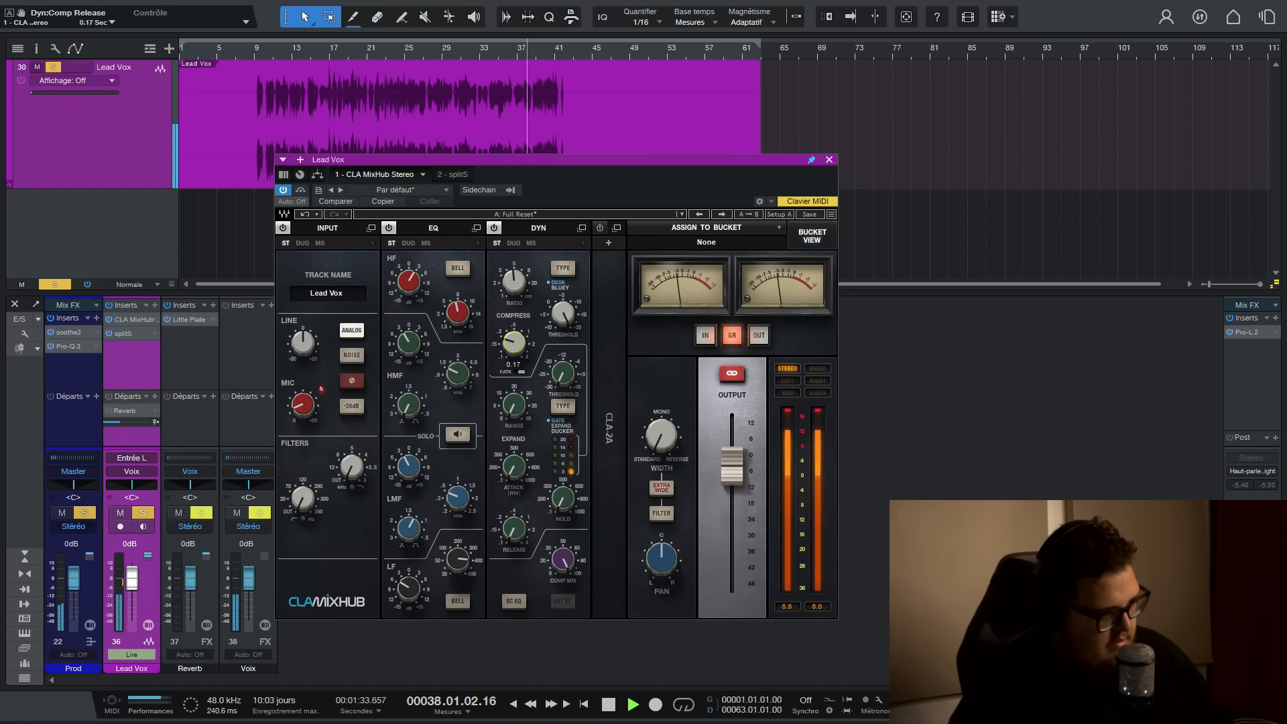
Compare the vocal with the dynamics section off and on, and set the compressor's ratio to 4.3:1.
{"action": "left_click", "coordinate": [494, 228]}
{"action": "left_click", "coordinate": [494, 227]}
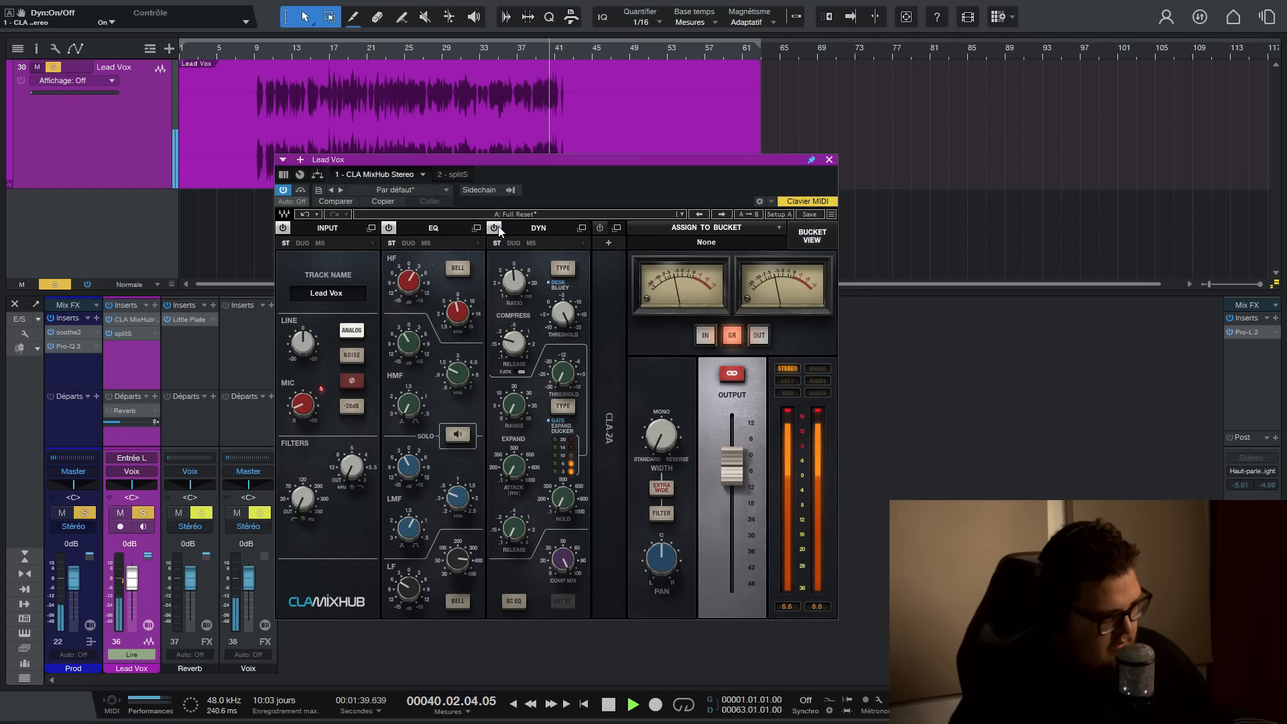
{"action": "left_click", "coordinate": [512, 345]}
{"action": "left_click_drag", "start_coordinate": [513, 282], "coordinate": [514, 288]}
{"action": "key", "text": "space"}
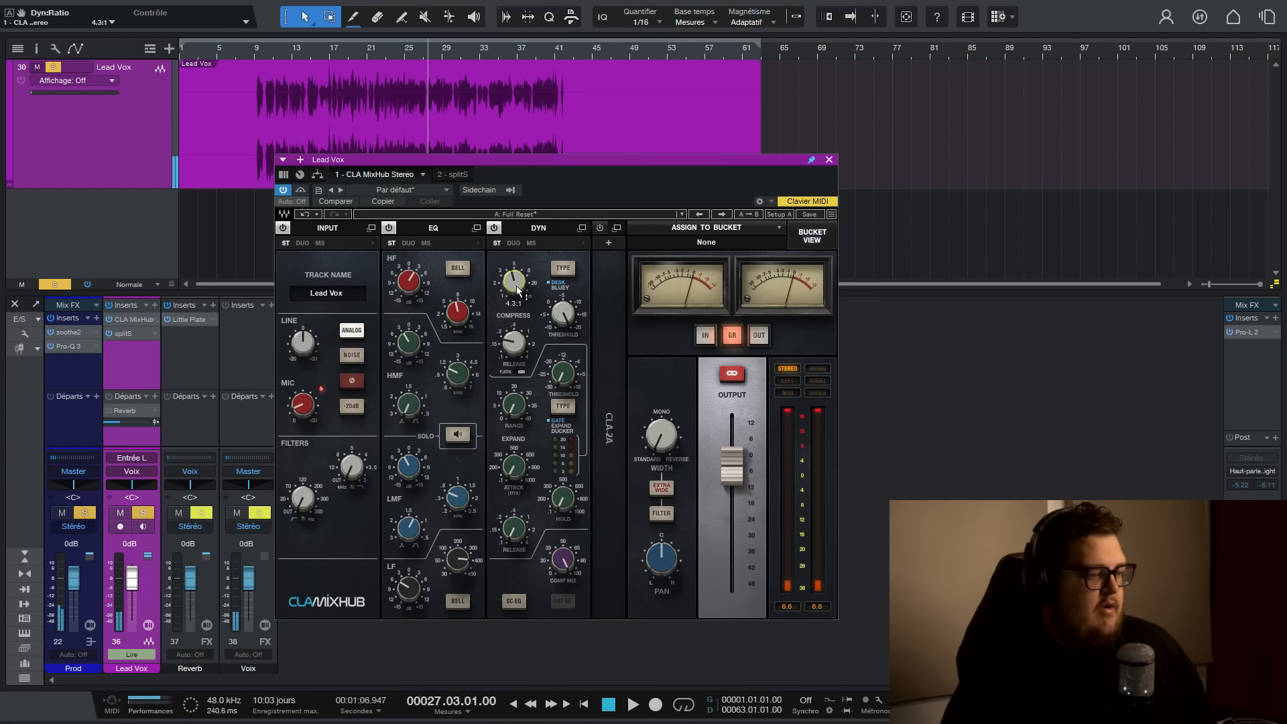
Go over the compressor's threshold and ratio, set its release to 0.15 seconds, and keep the expander's range at 0 dB.
{"action": "left_click", "coordinate": [566, 317]}
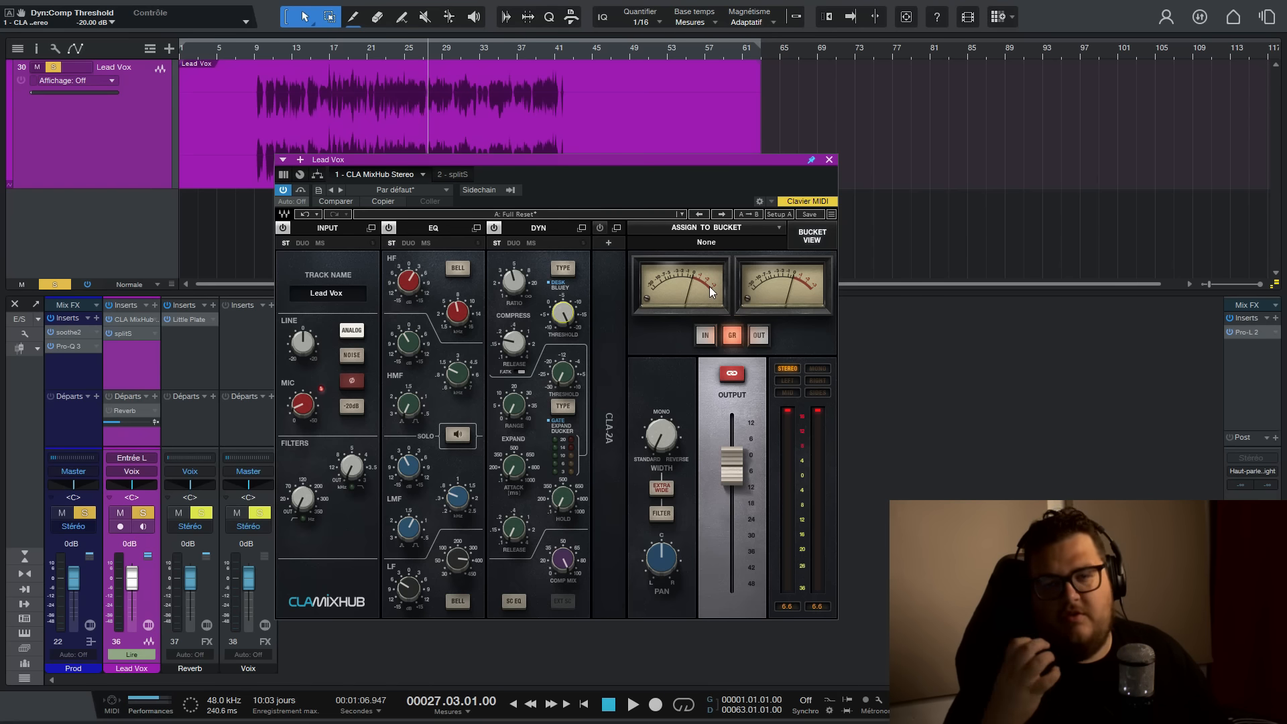
{"action": "left_click", "coordinate": [524, 284]}
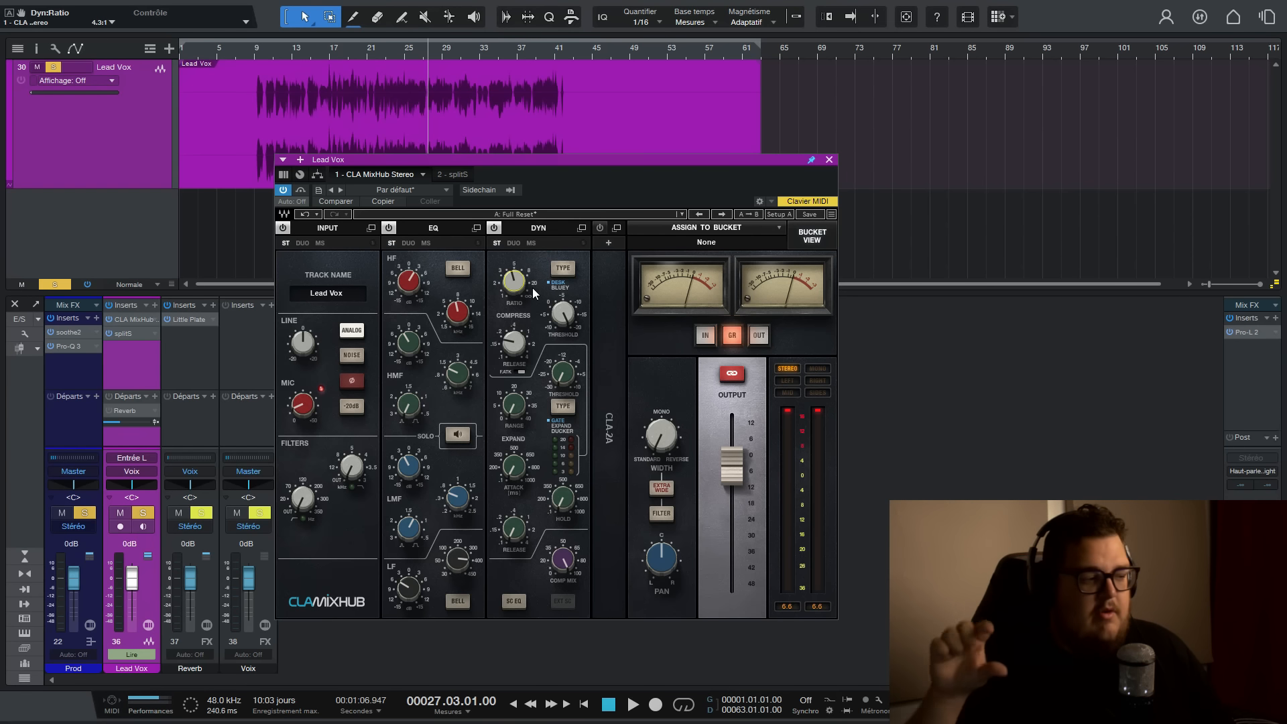
{"action": "mouse_move", "coordinate": [508, 278]}
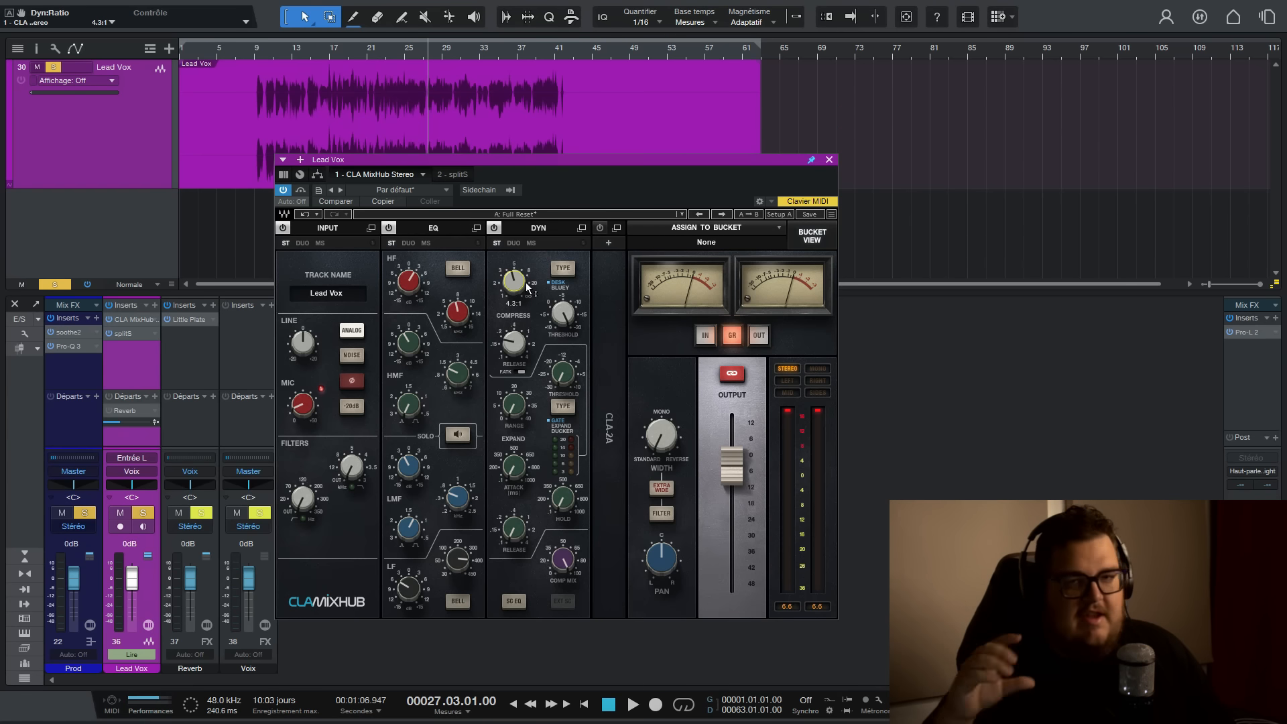
{"action": "mouse_move", "coordinate": [508, 345]}
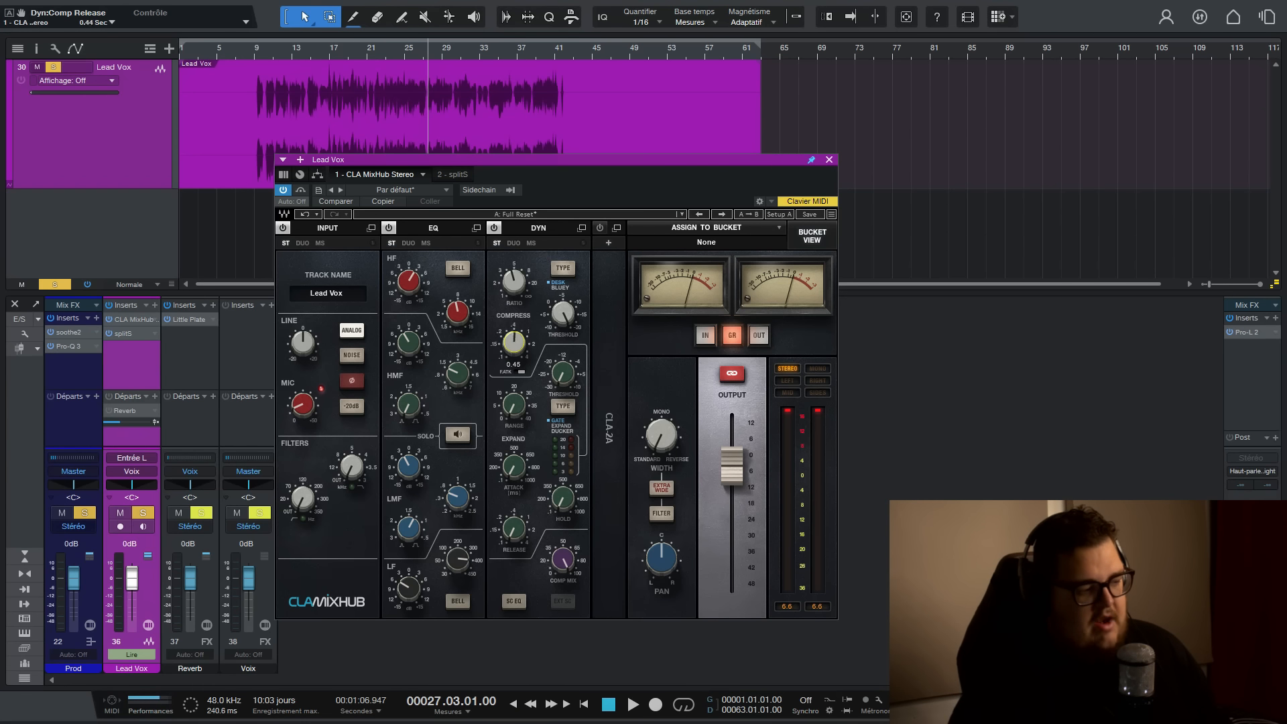
{"action": "left_click_drag", "start_coordinate": [512, 343], "coordinate": [513, 371]}
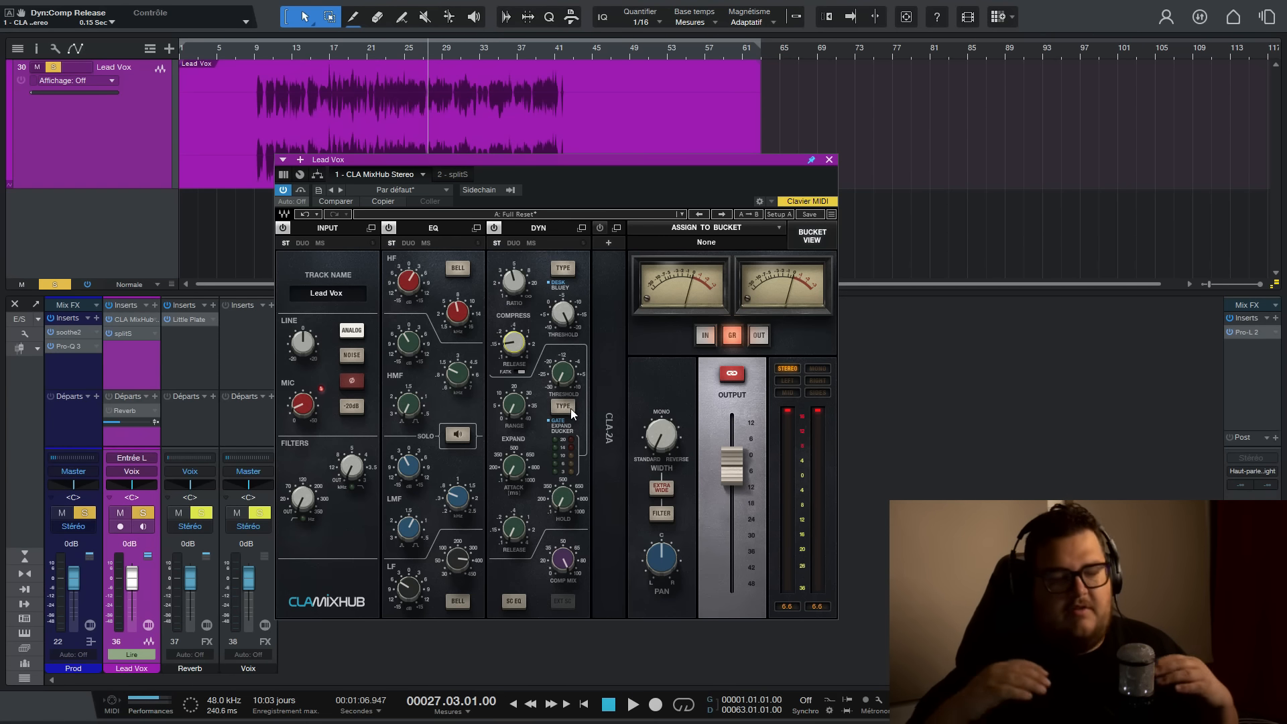
{"action": "left_click_drag", "start_coordinate": [514, 408], "coordinate": [513, 405]}
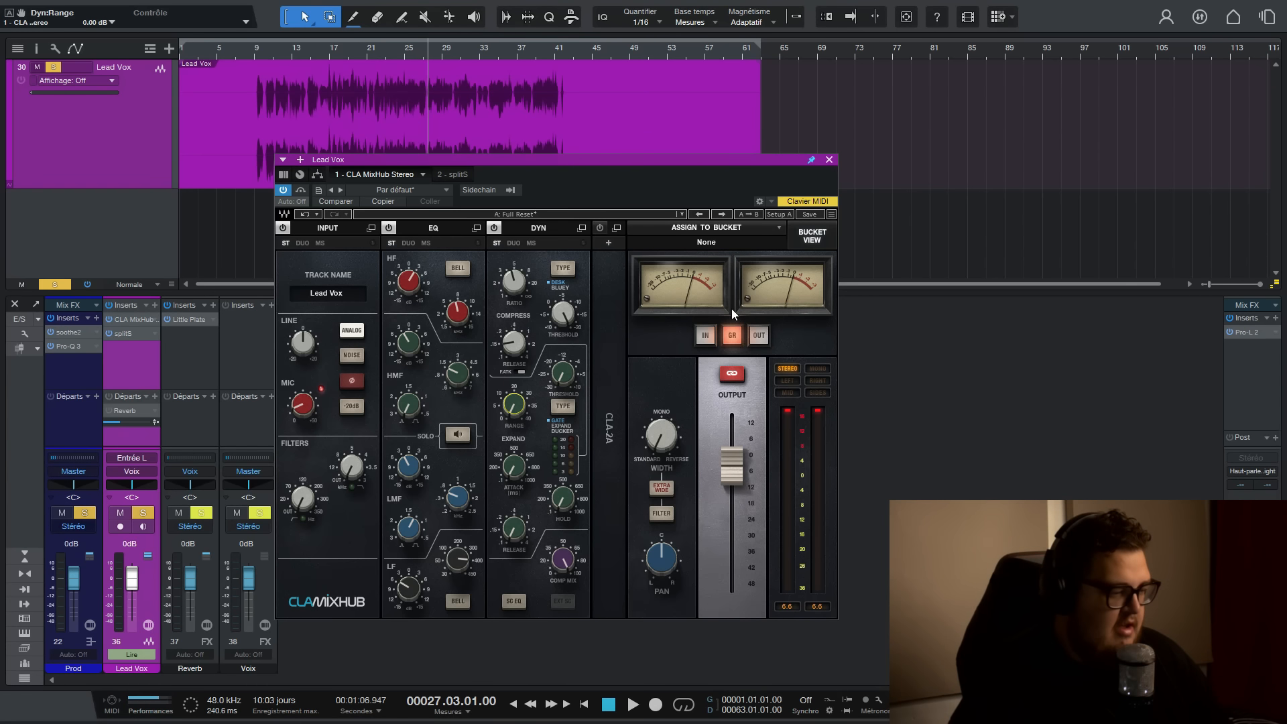
Enable the CLA-2A insert in the channel strip and open its window over the plug-in.
{"action": "left_click", "coordinate": [599, 227]}
{"action": "left_click", "coordinate": [617, 215]}
{"action": "left_click", "coordinate": [609, 249]}
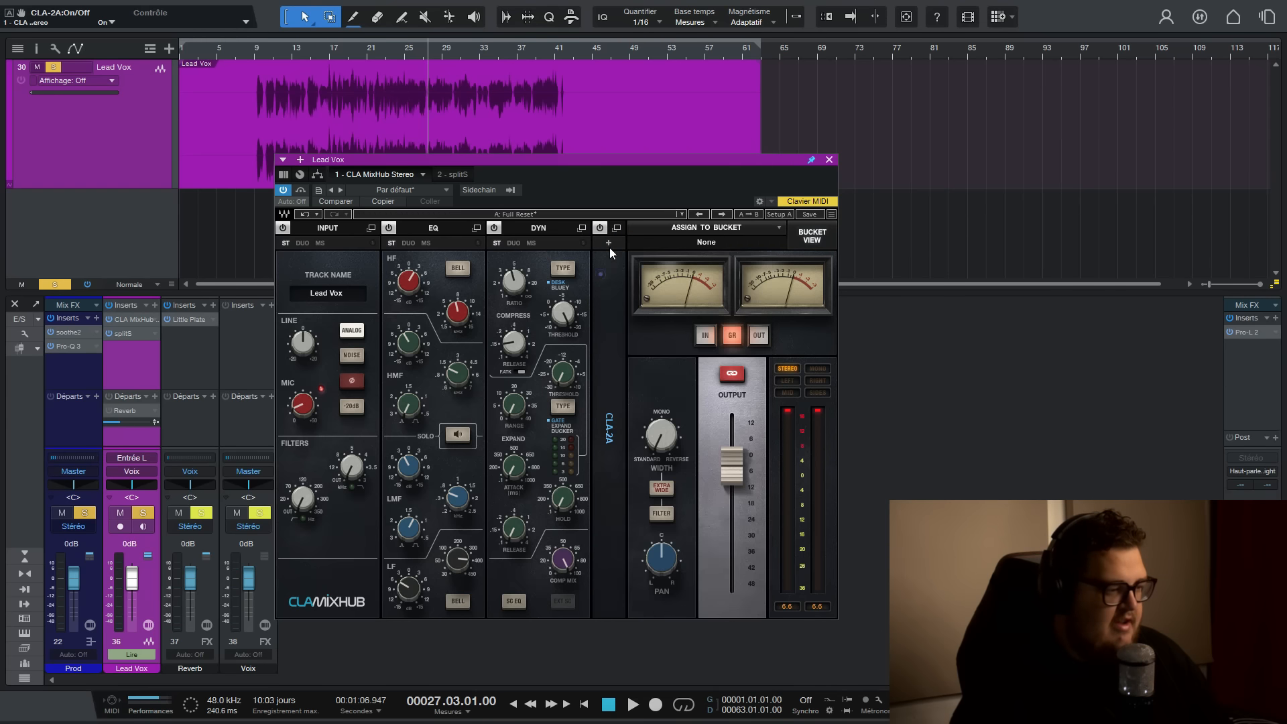
{"action": "left_click", "coordinate": [616, 228]}
{"action": "left_click_drag", "start_coordinate": [747, 386], "coordinate": [339, 359]}
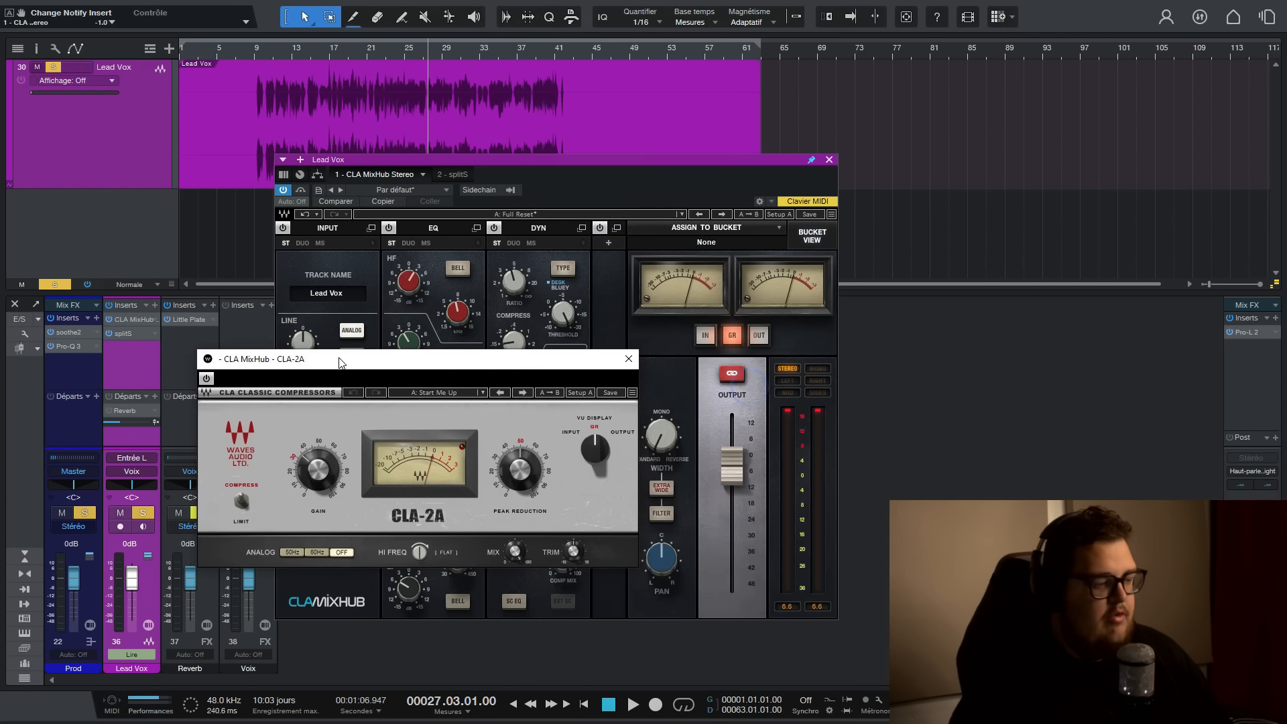
Set the CLA-2A's peak reduction to 47 during playback, and close its window.
{"action": "key", "text": "space"}
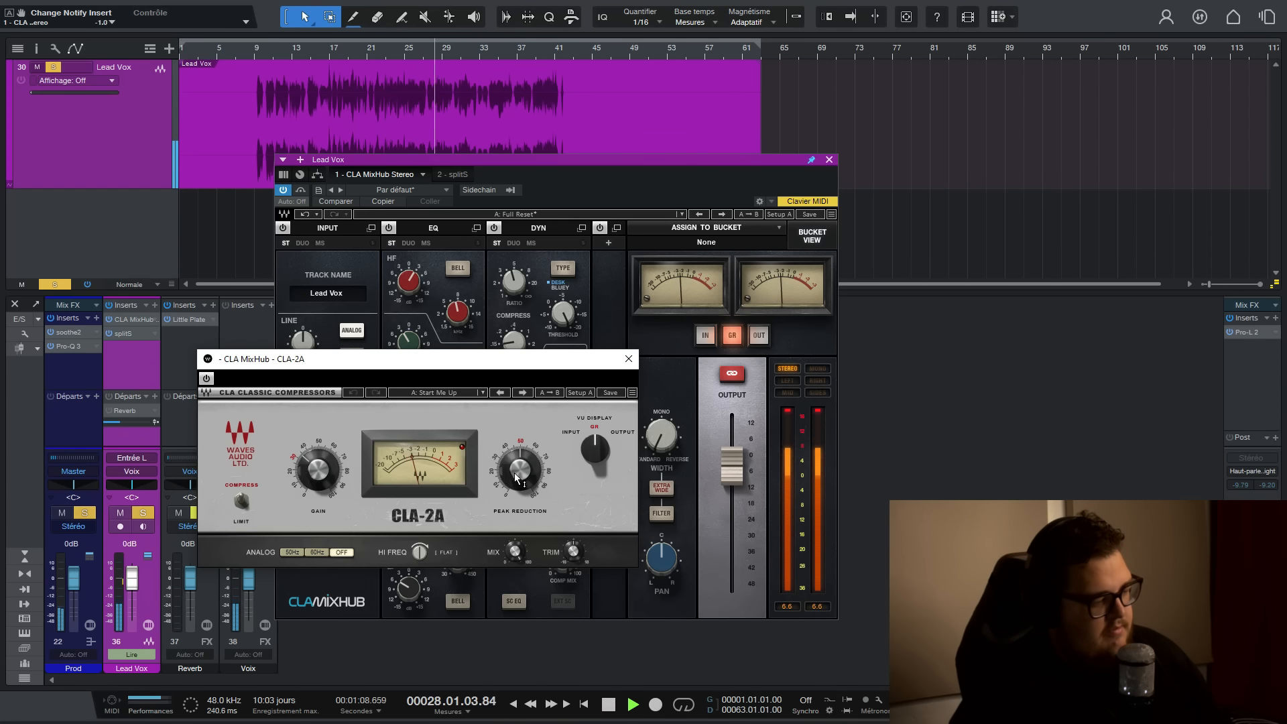
{"action": "left_click_drag", "start_coordinate": [516, 477], "coordinate": [516, 468]}
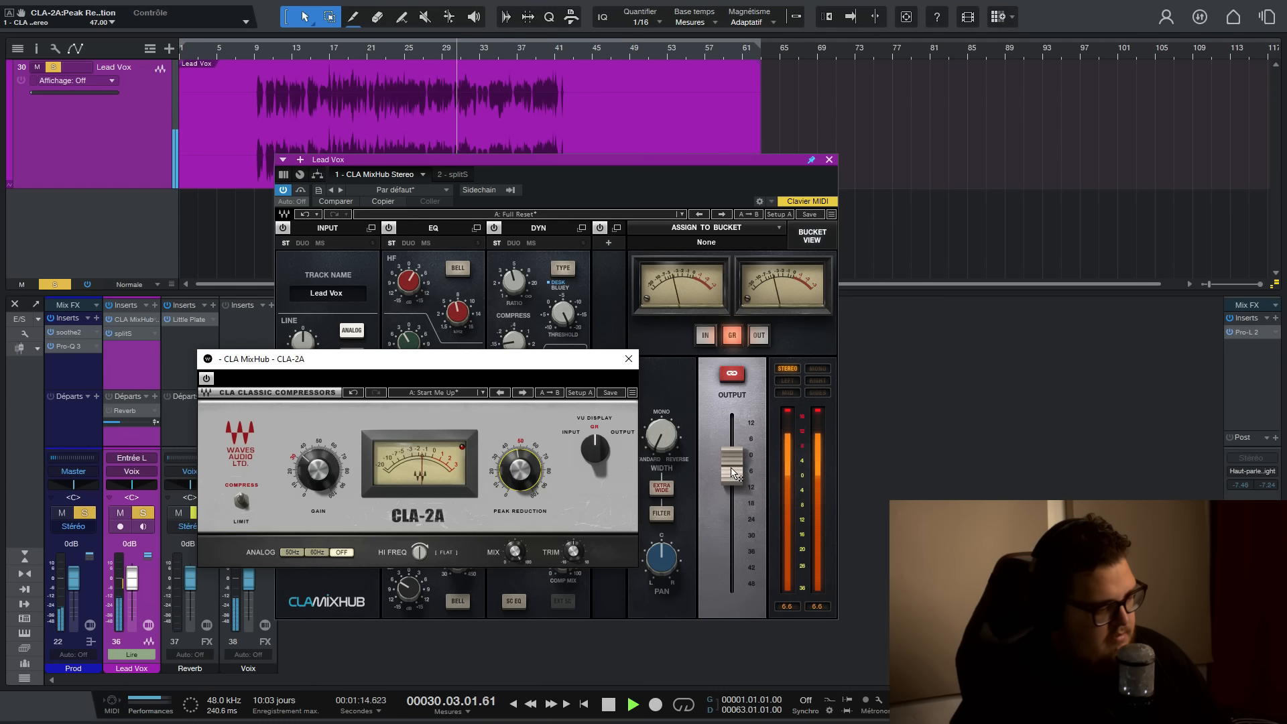
{"action": "left_click", "coordinate": [629, 358]}
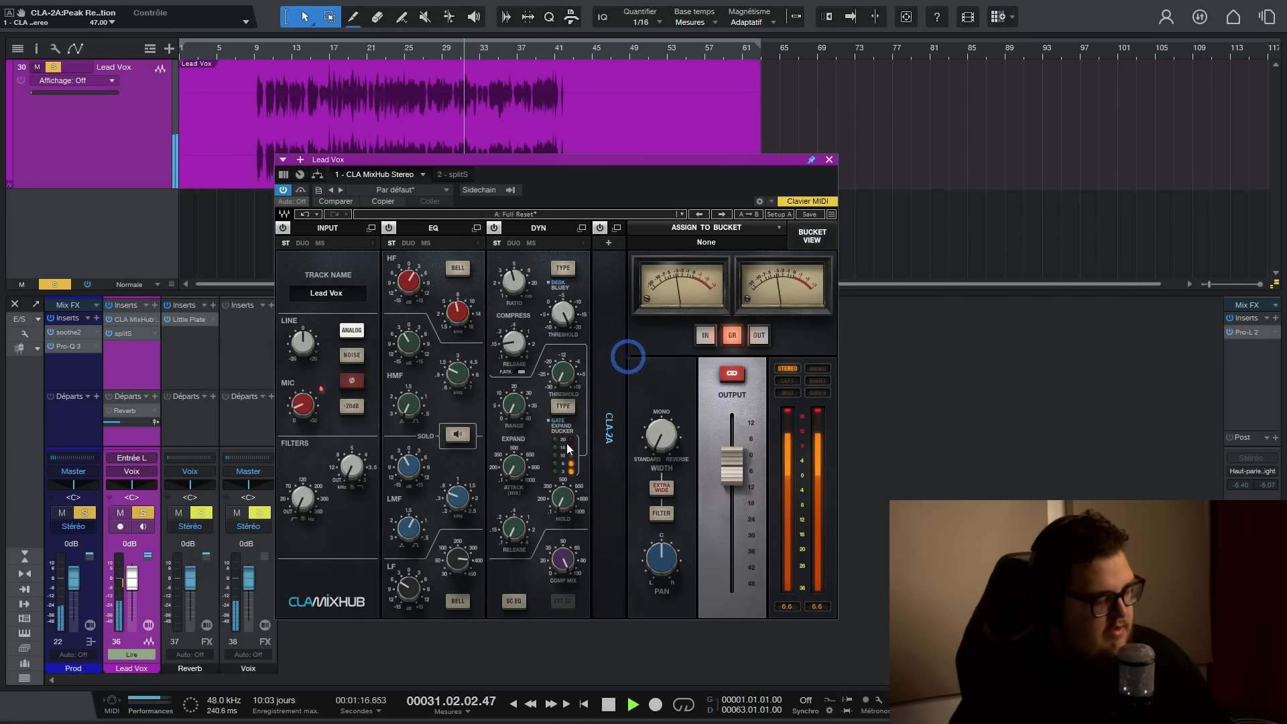
{"action": "key", "text": "space"}
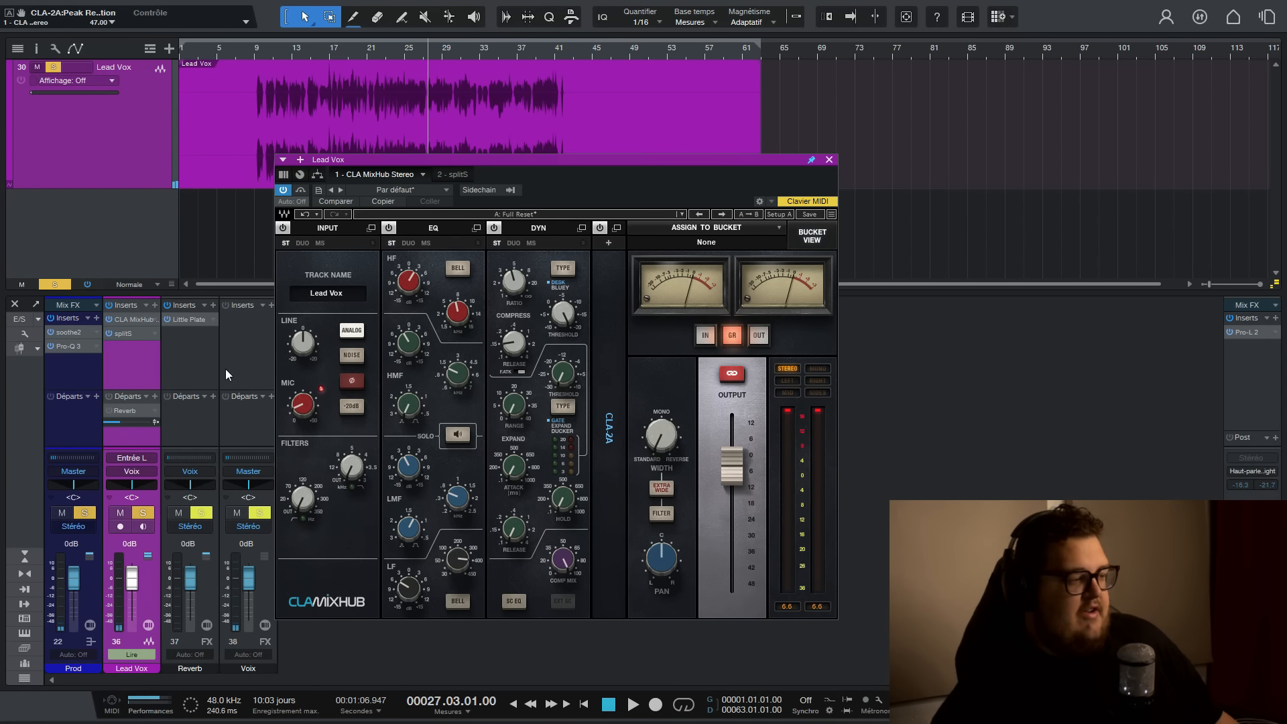
Compare the vocal with the channel strip bypassed and active during playback, and lower the strip's output slightly.
{"action": "left_click", "coordinate": [303, 188]}
{"action": "key", "text": "space"}
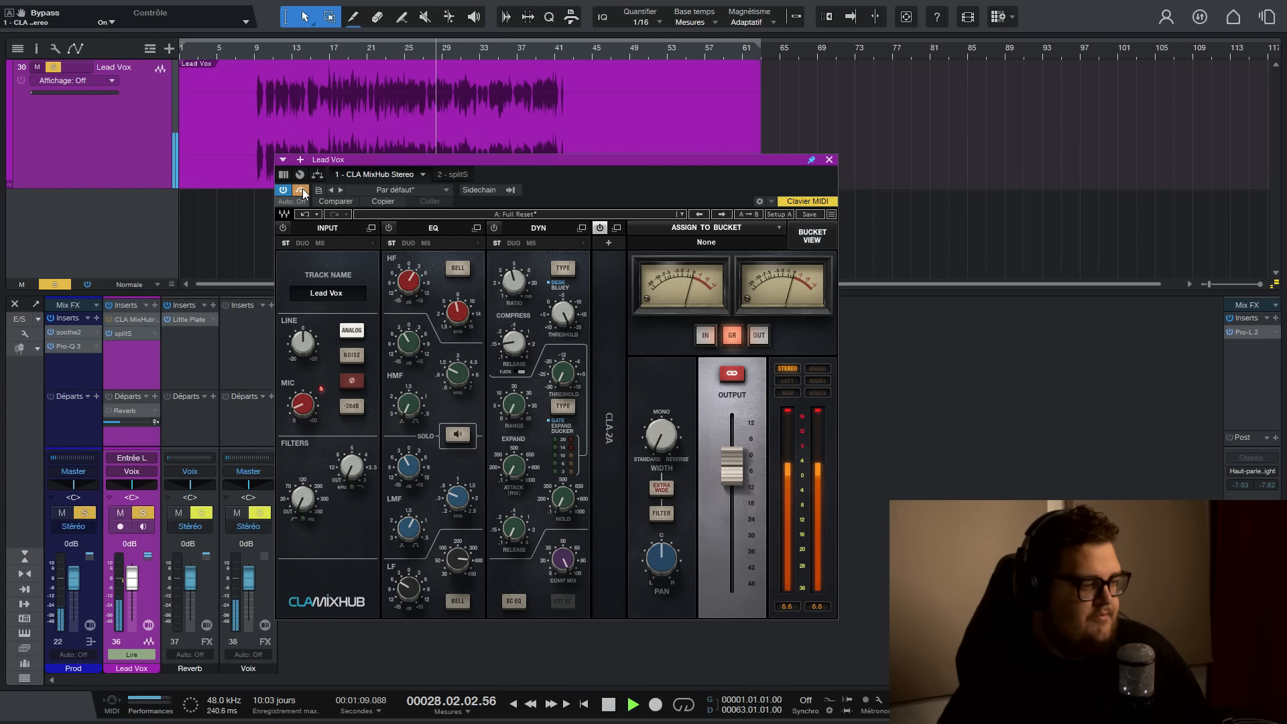
{"action": "key", "text": "space"}
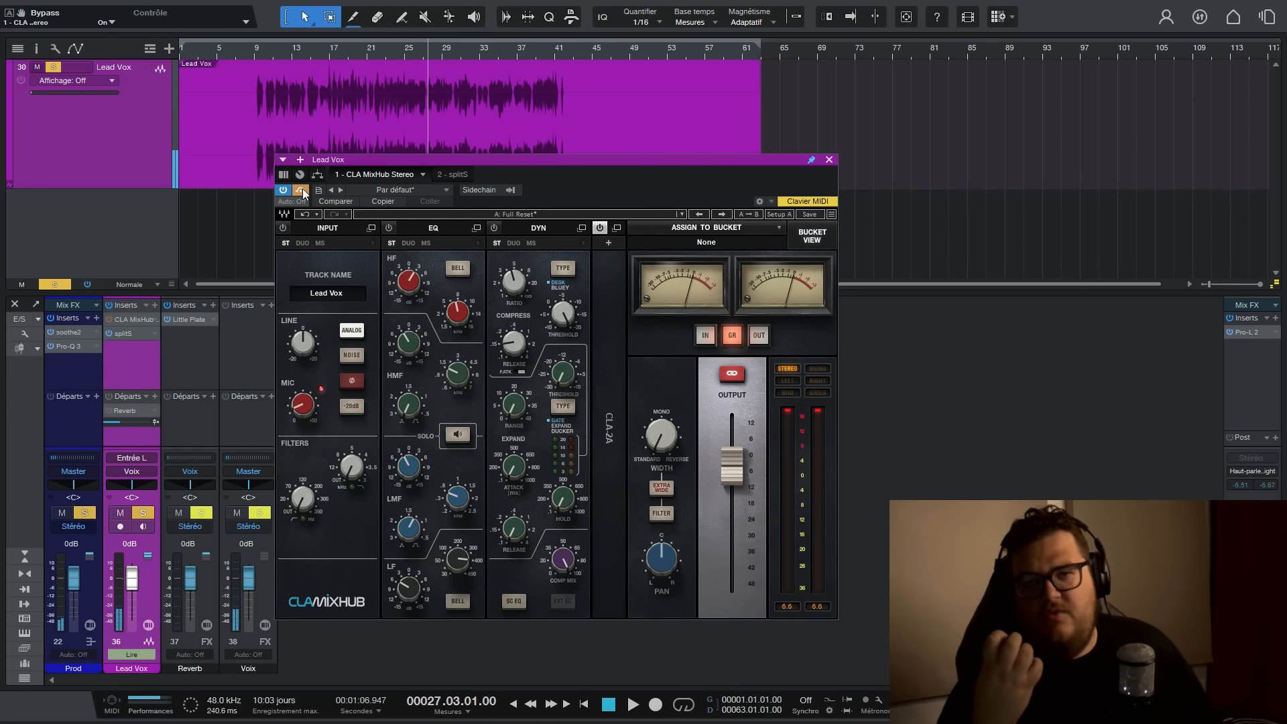
{"action": "key", "text": "space"}
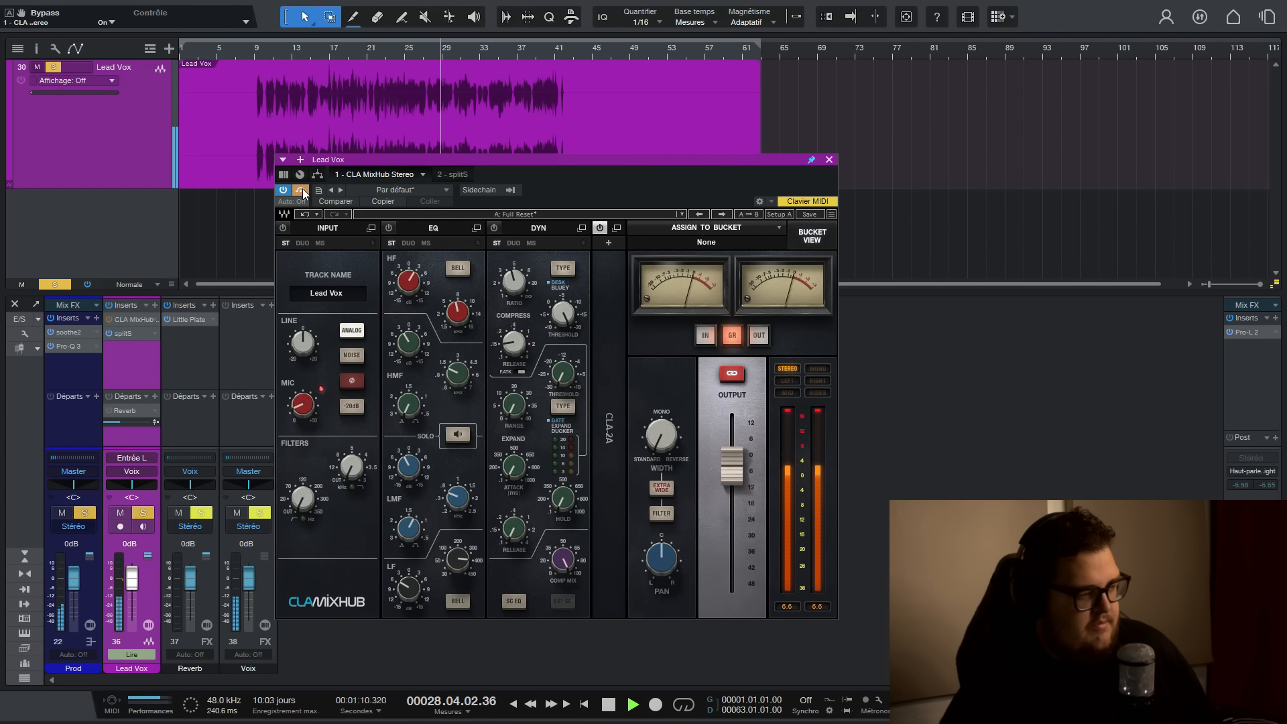
{"action": "left_click", "coordinate": [303, 191]}
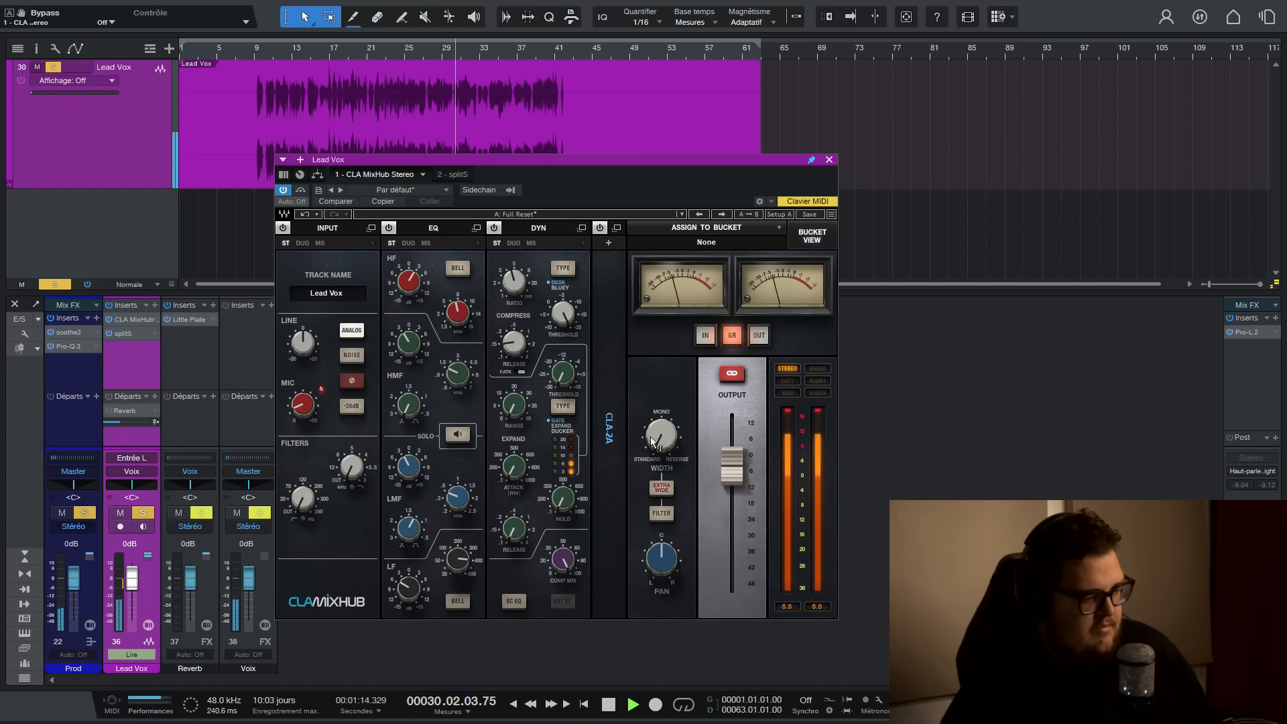
{"action": "left_click_drag", "start_coordinate": [732, 462], "coordinate": [732, 468]}
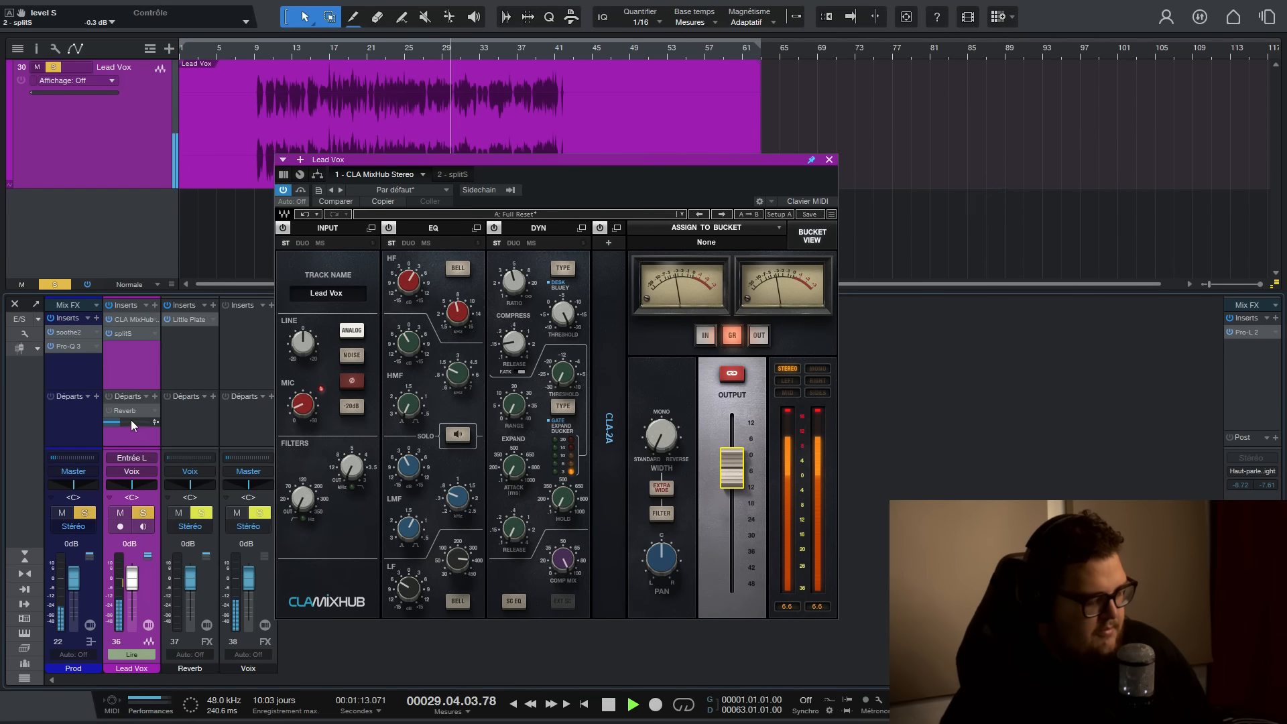
{"action": "key", "text": "space"}
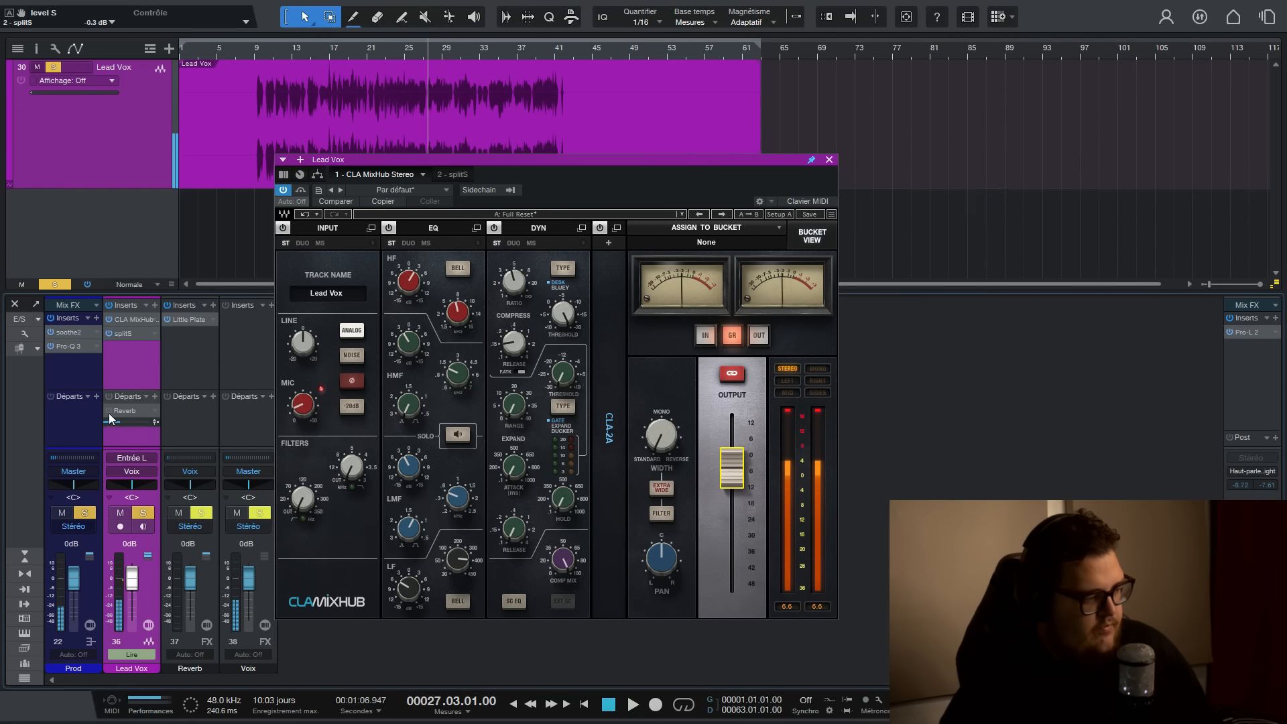
Activate the Lead Vox's Reverb send and check the Little Plate settings on the reverb channel.
{"action": "left_click", "coordinate": [108, 411]}
{"action": "left_click", "coordinate": [189, 320]}
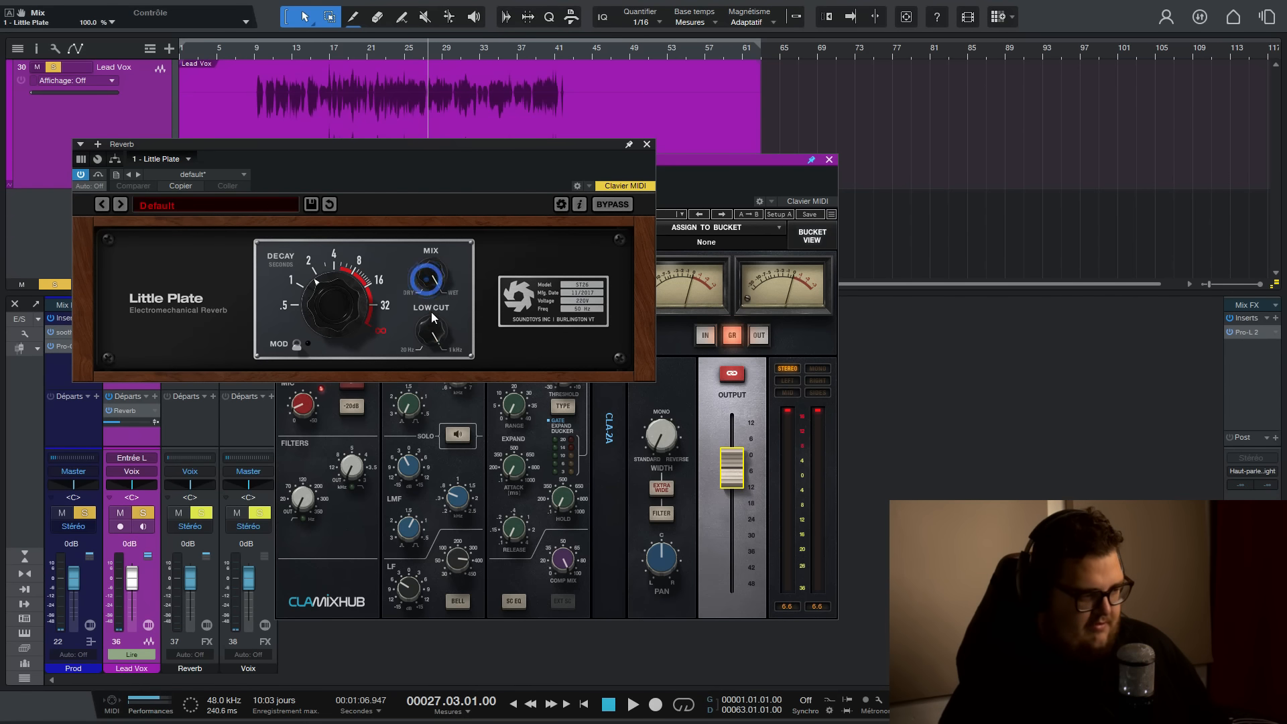
{"action": "left_click", "coordinate": [280, 256]}
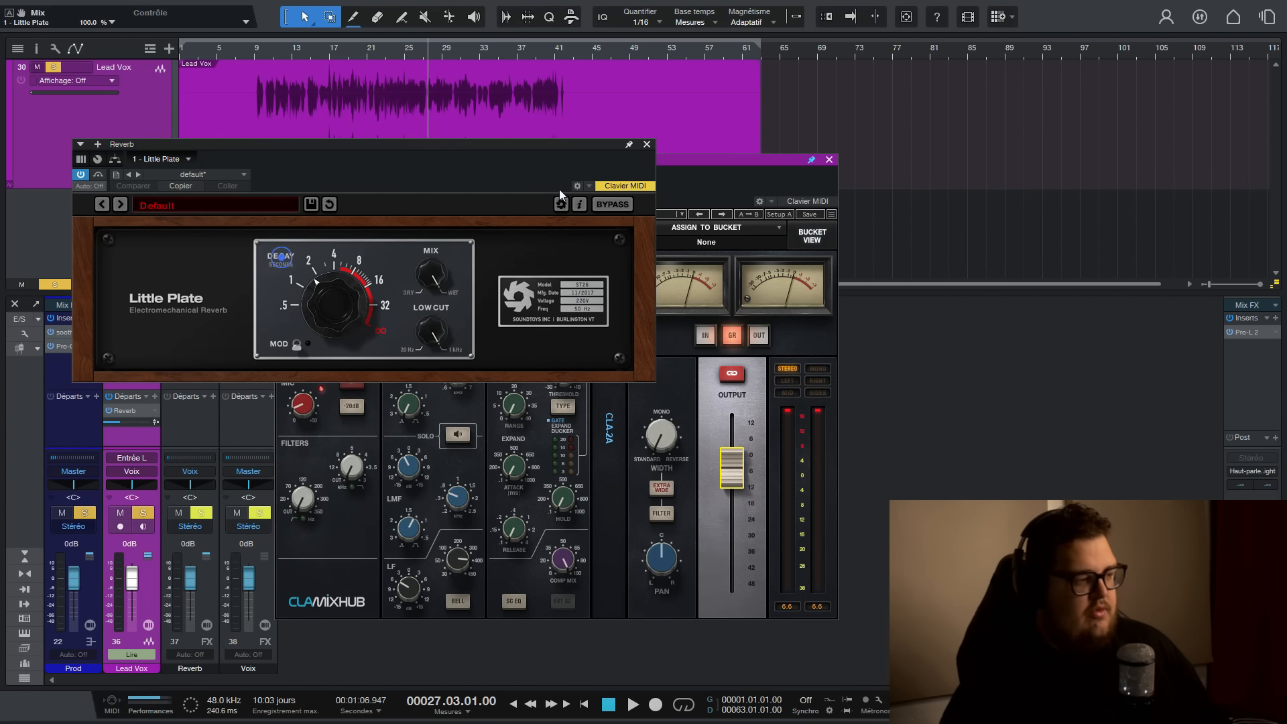
{"action": "key", "text": "space"}
{"action": "left_click", "coordinate": [647, 145]}
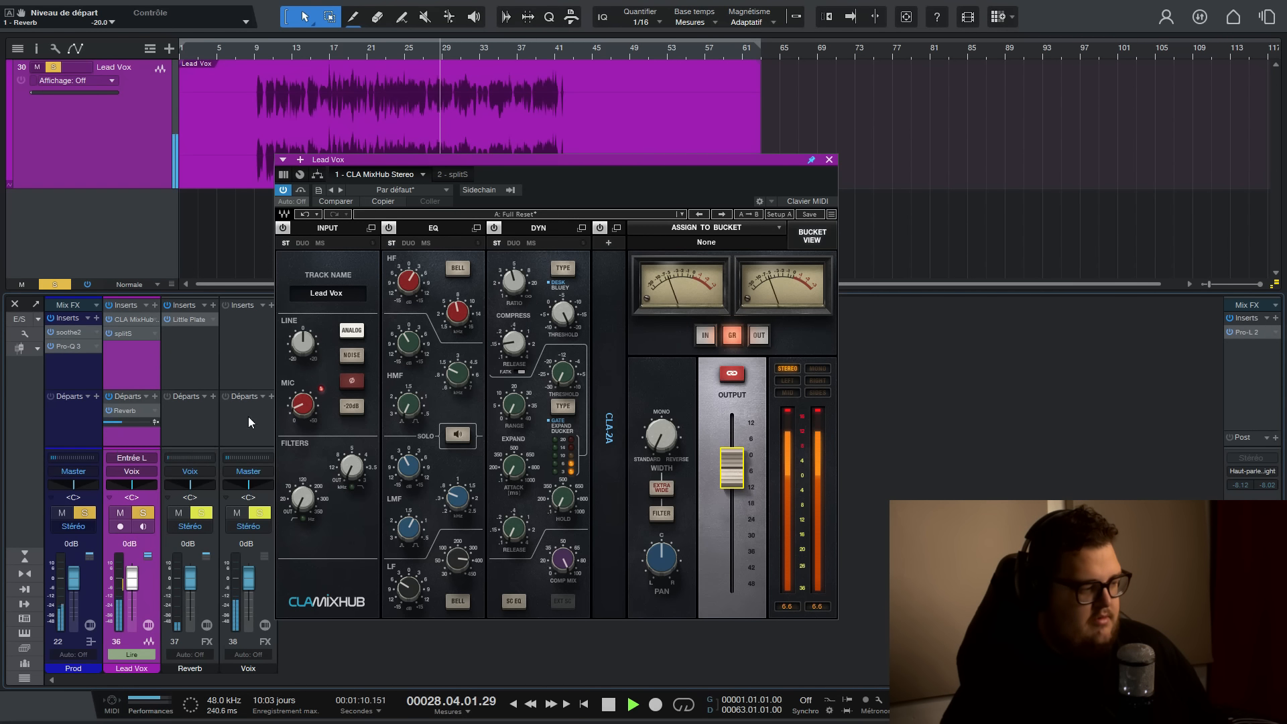
Set the channel strip's output to -5.4 dB and listen to the vocal with the plug-in bypassed.
{"action": "left_click_drag", "start_coordinate": [728, 468], "coordinate": [729, 470]}
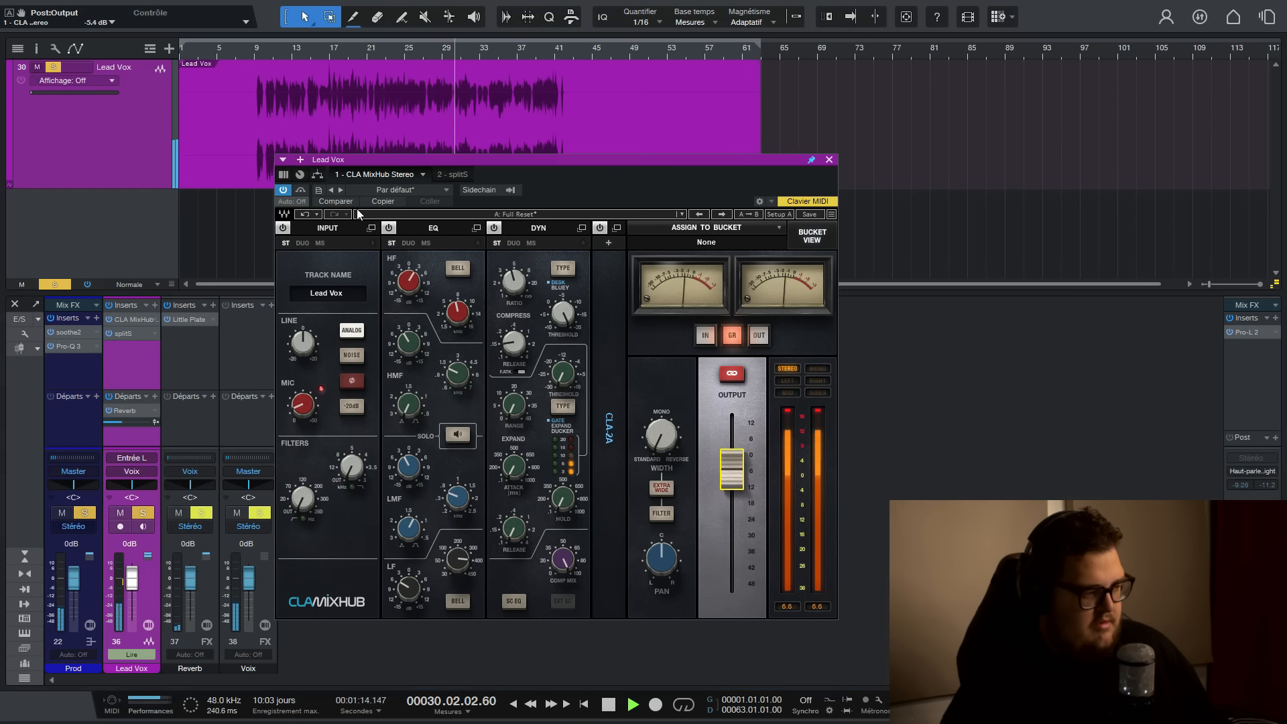
{"action": "left_click", "coordinate": [300, 190]}
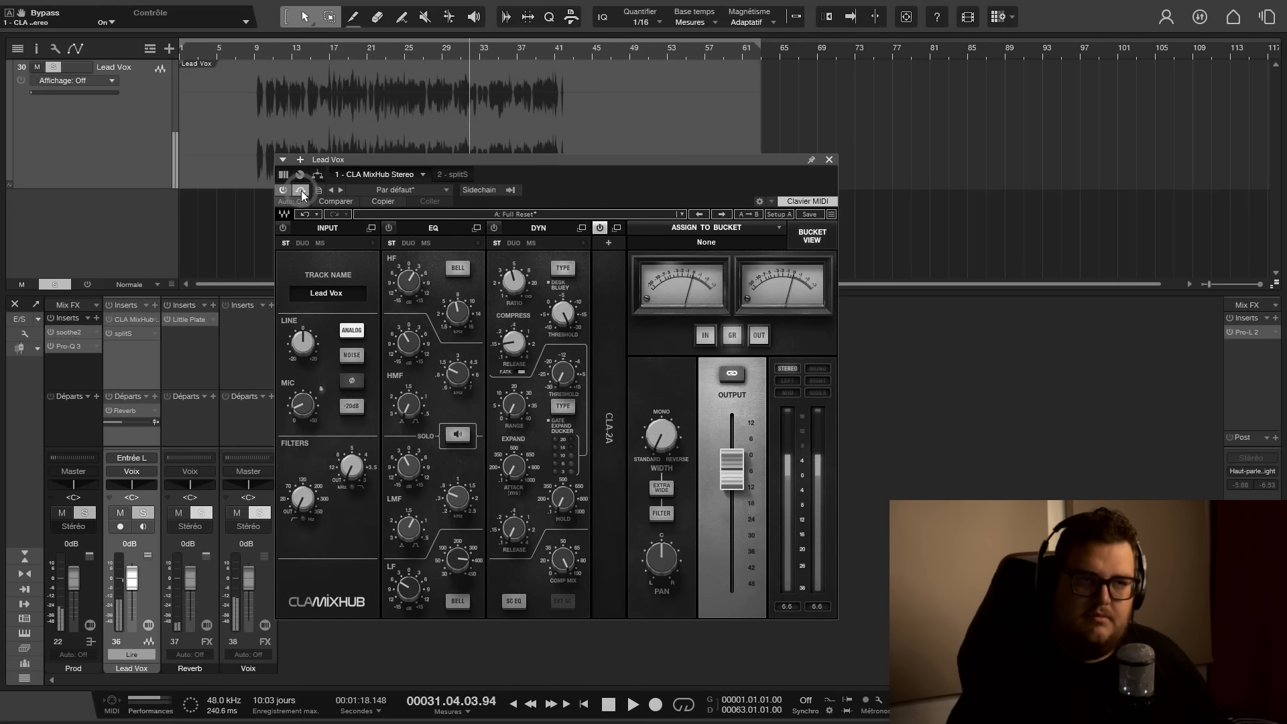
{"action": "key", "text": "space"}
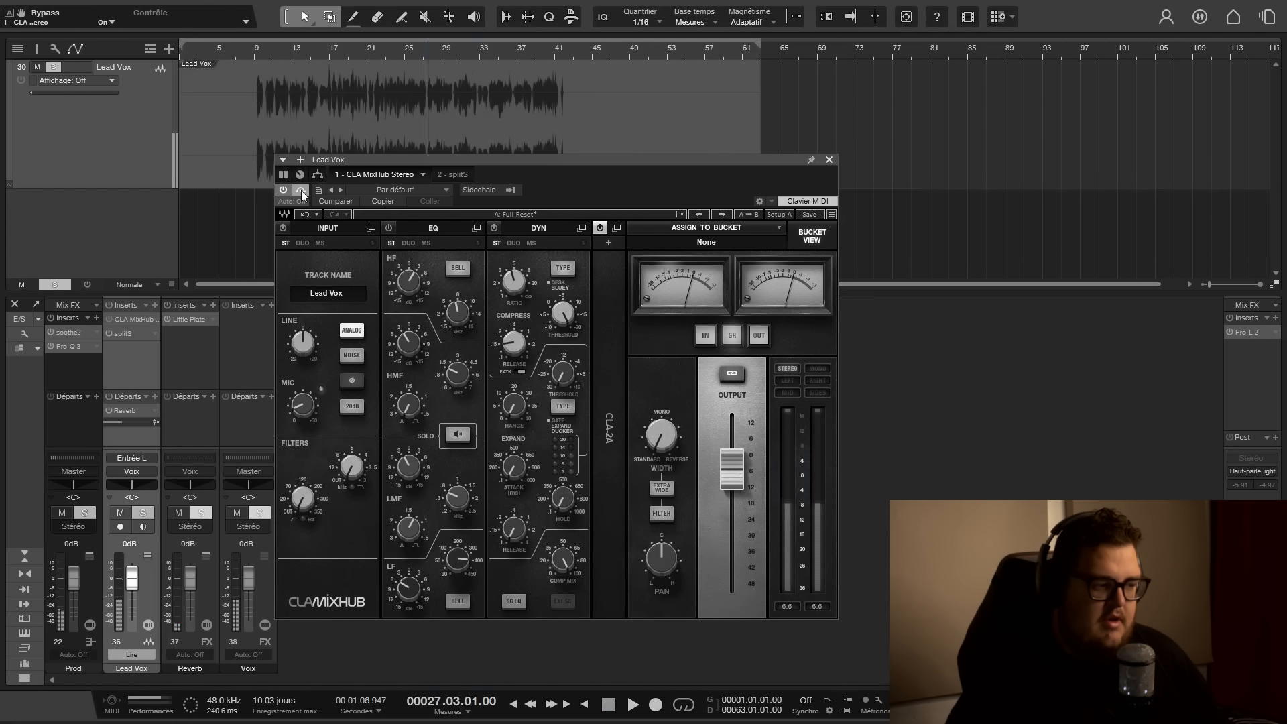
{"action": "left_click", "coordinate": [301, 190]}
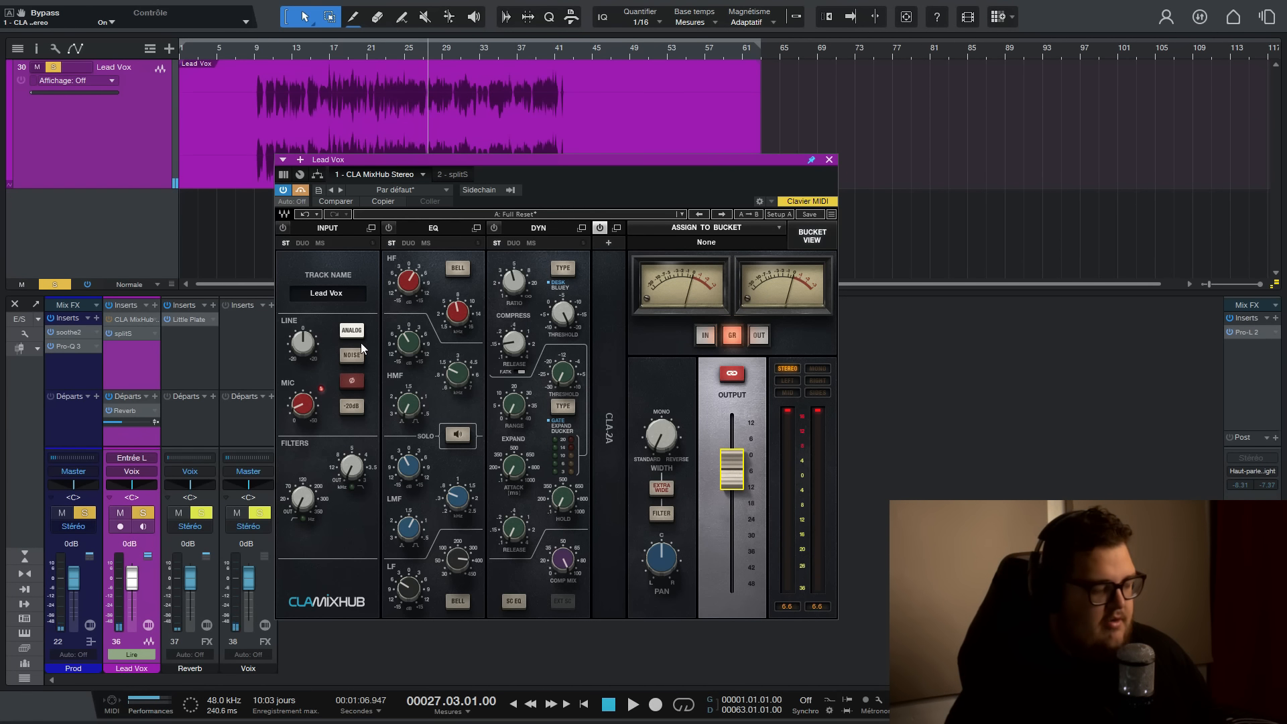
Recap the mic preamp drive, the dynamics controls and the CLA-2A insert's window.
{"action": "left_click", "coordinate": [307, 405]}
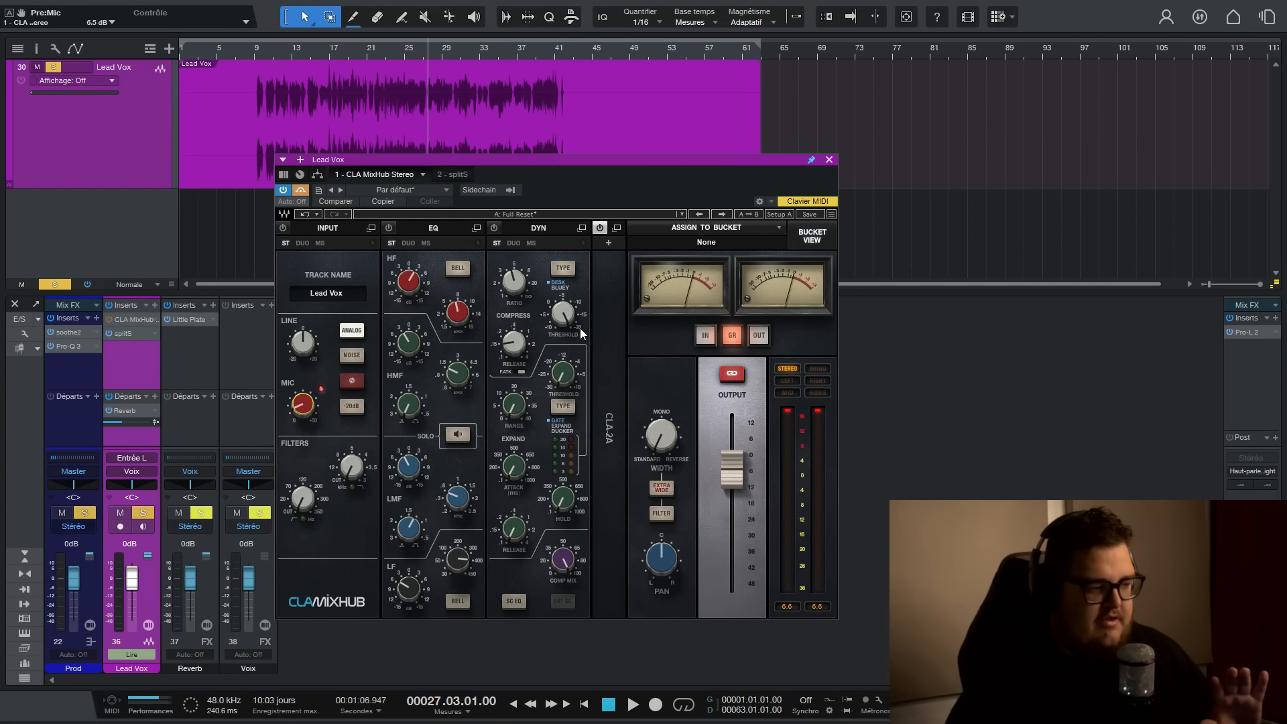
{"action": "left_click", "coordinate": [617, 228]}
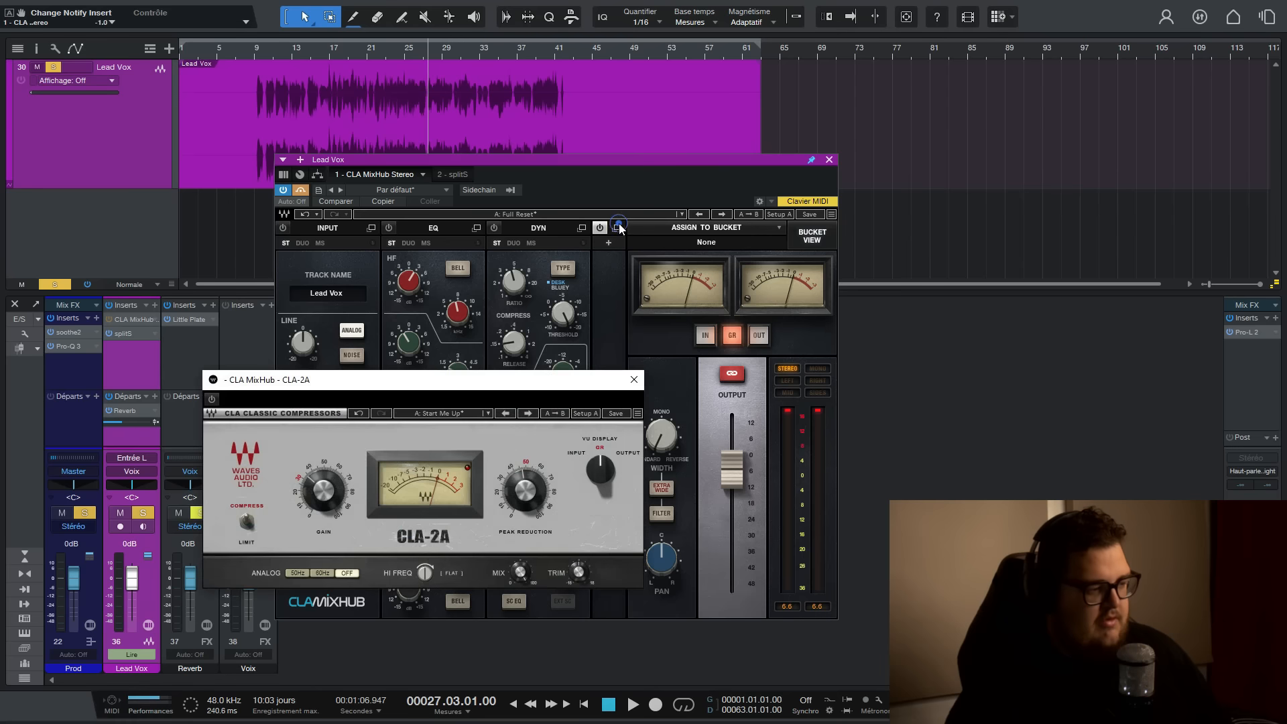
{"action": "left_click", "coordinate": [634, 380]}
Compare the vocal with reverb against the bypassed channel strip, reactivate the strip and close its window.
{"action": "left_click_drag", "start_coordinate": [762, 166], "coordinate": [745, 225]}
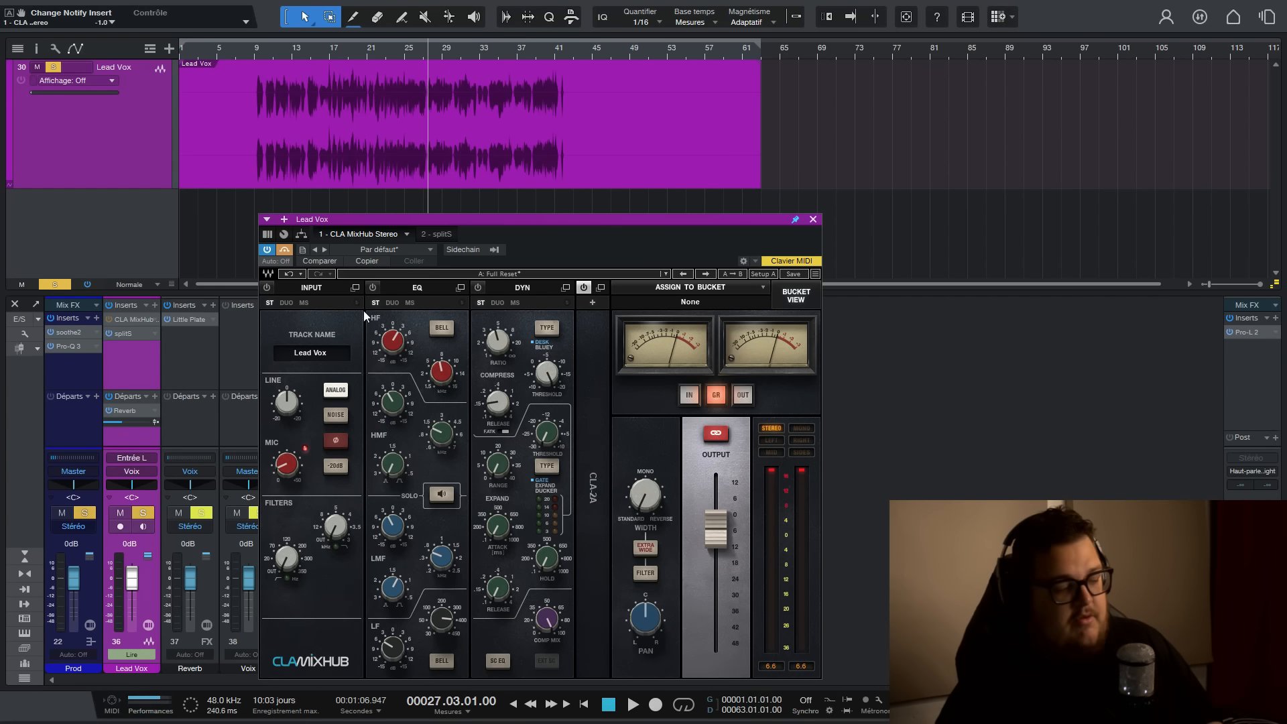
{"action": "key", "text": "space"}
{"action": "left_click", "coordinate": [284, 252]}
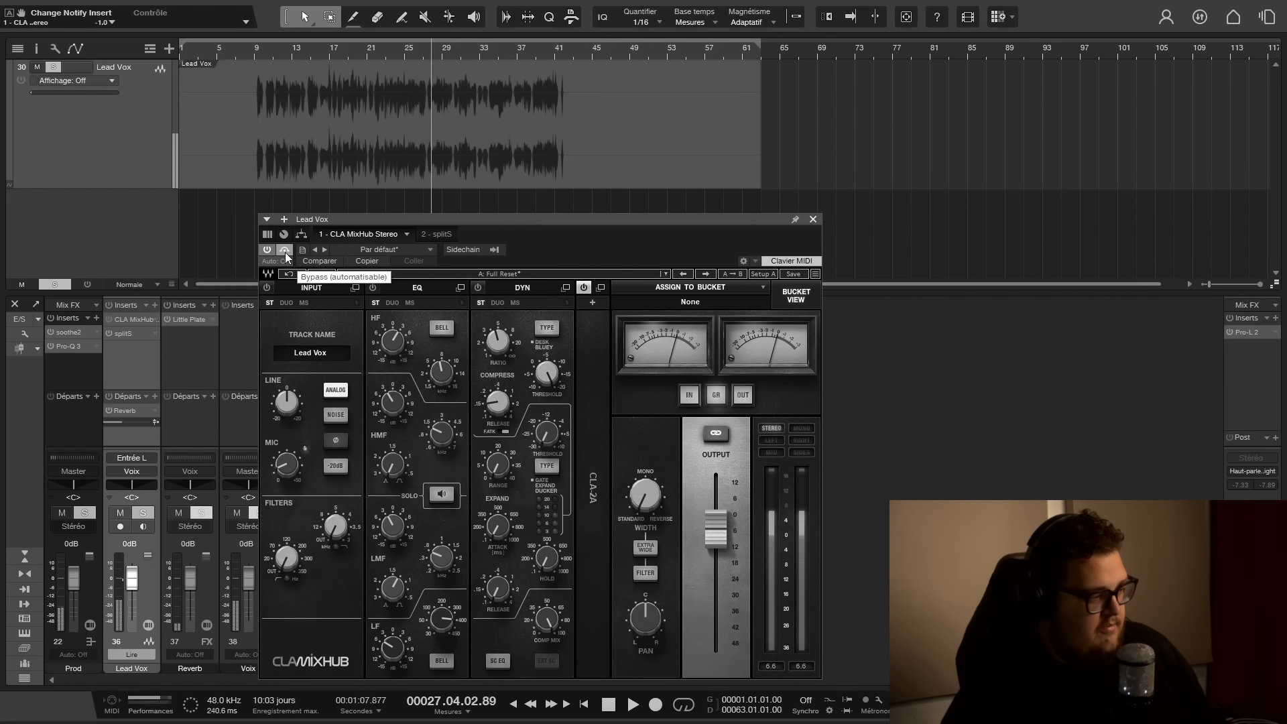
{"action": "left_click", "coordinate": [284, 252]}
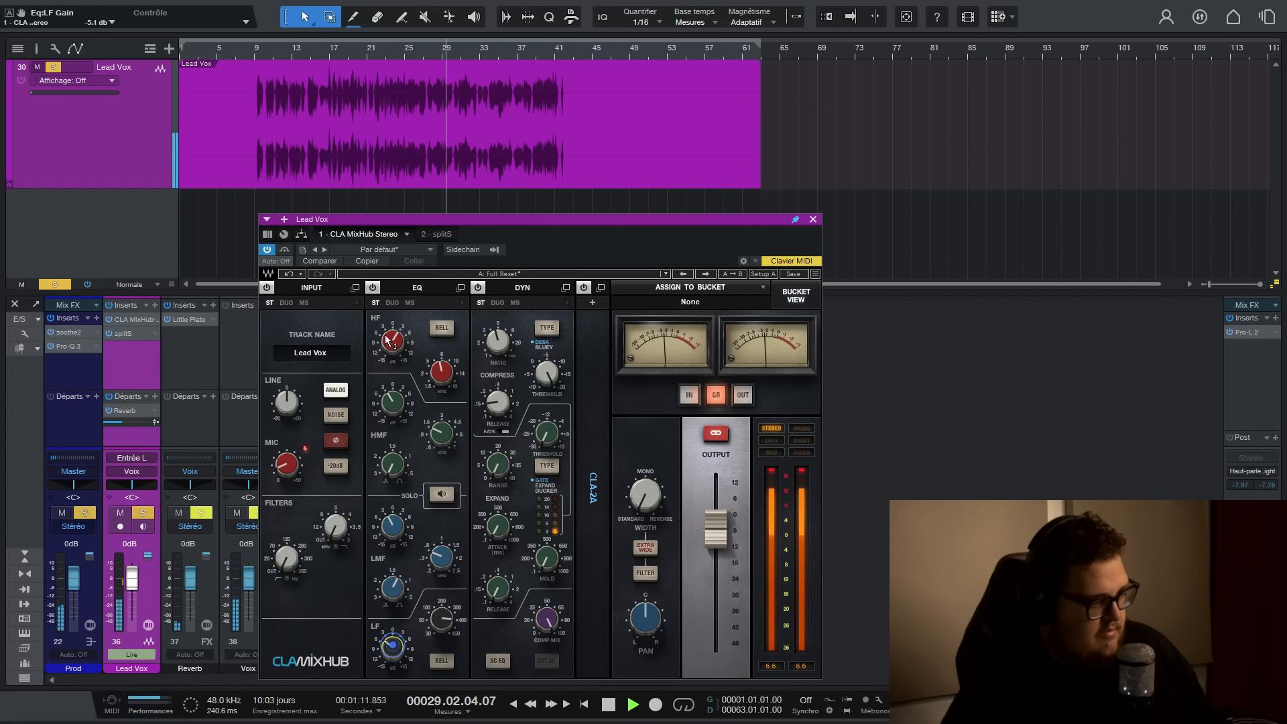
{"action": "left_click", "coordinate": [813, 219]}
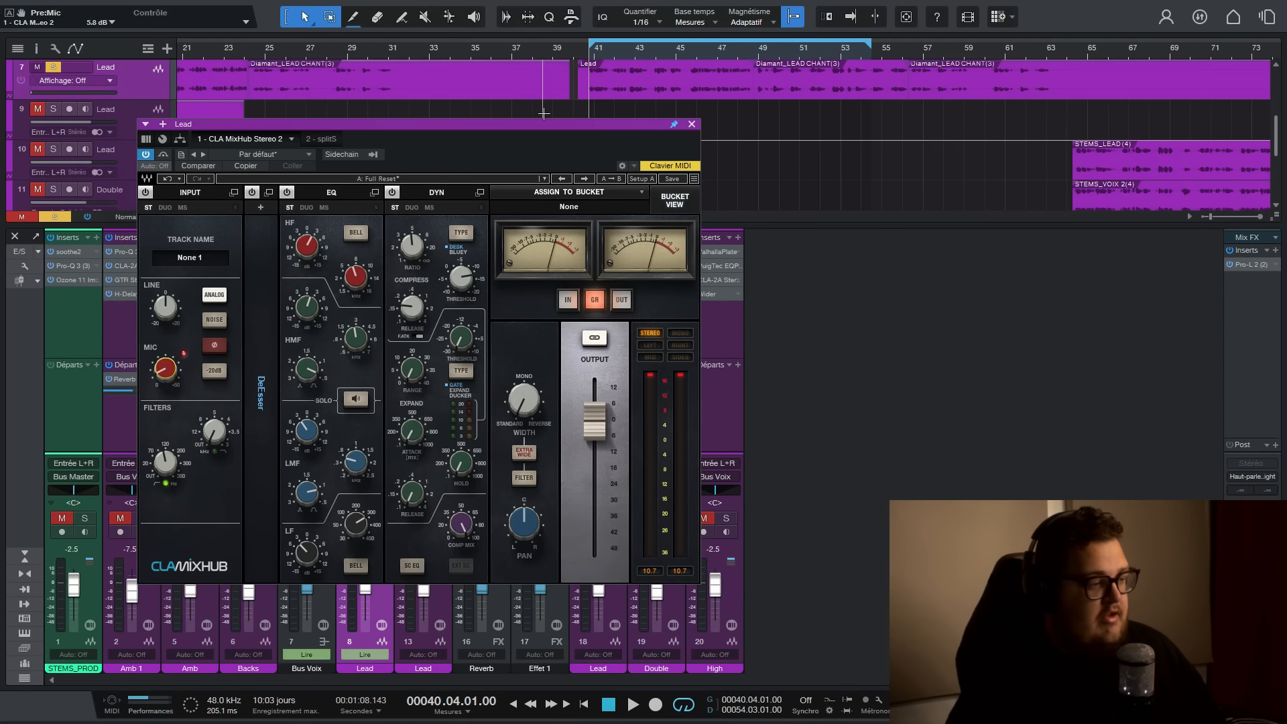
Close the Lead's CLA MixHub window and add the bx_console AMEK 9099 plug-in to the Effect 1 channel.
{"action": "left_click", "coordinate": [692, 125]}
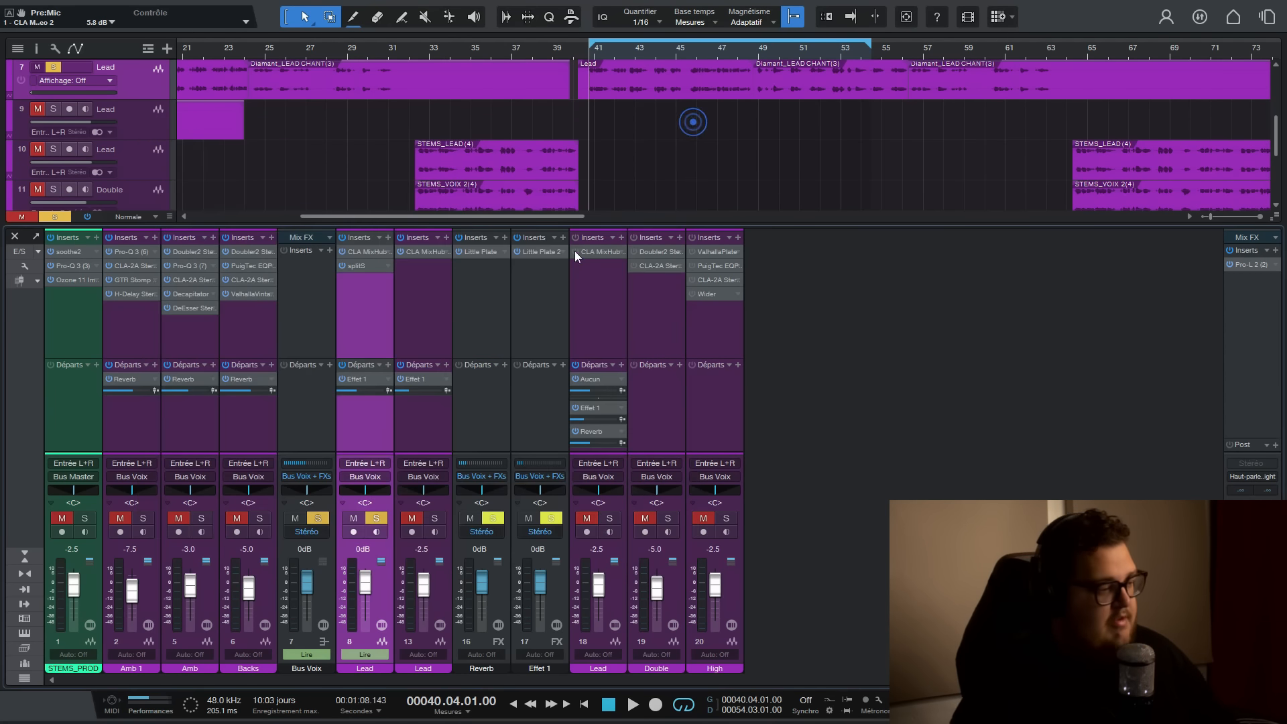
{"action": "left_click", "coordinate": [563, 238]}
{"action": "type", "text": "amek"}
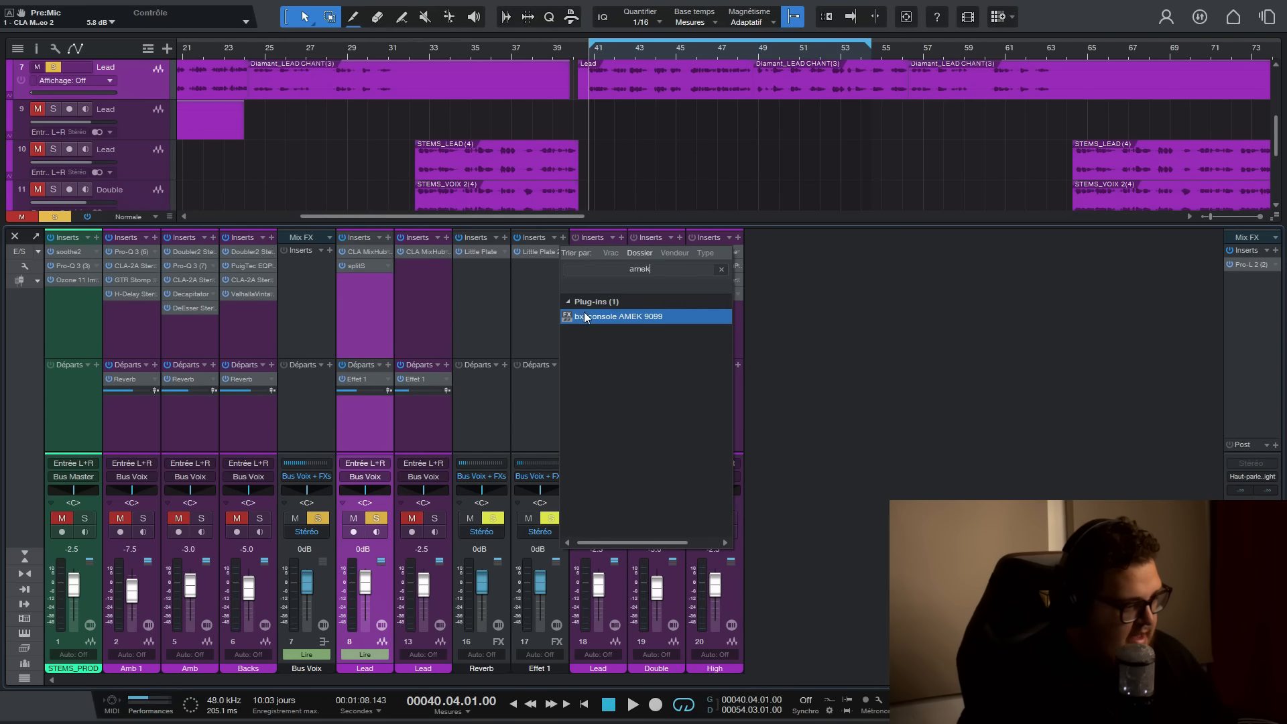
{"action": "double_click", "coordinate": [584, 316]}
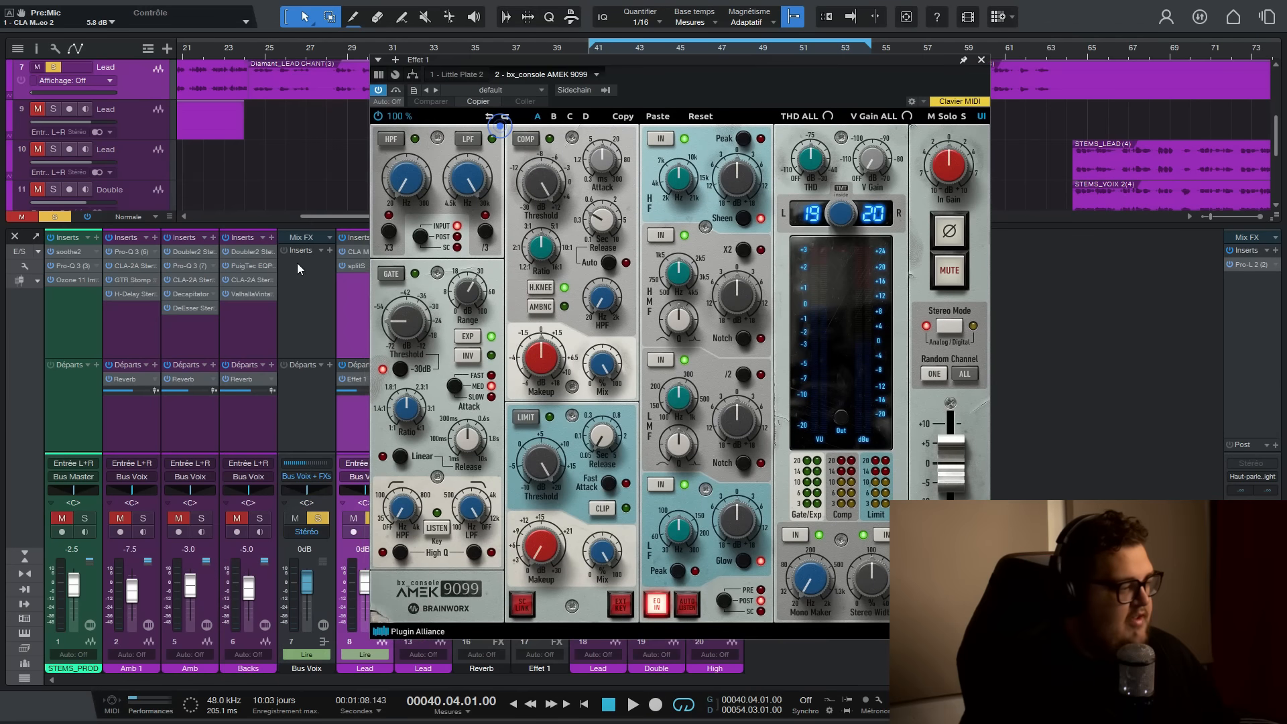
Add the Scheps Omni Channel 2 Stereo and SSLGChannel Stereo plug-ins to the Bus Voix channel, then close the plug-in window.
{"action": "left_click", "coordinate": [329, 250]}
{"action": "type", "text": "sch"}
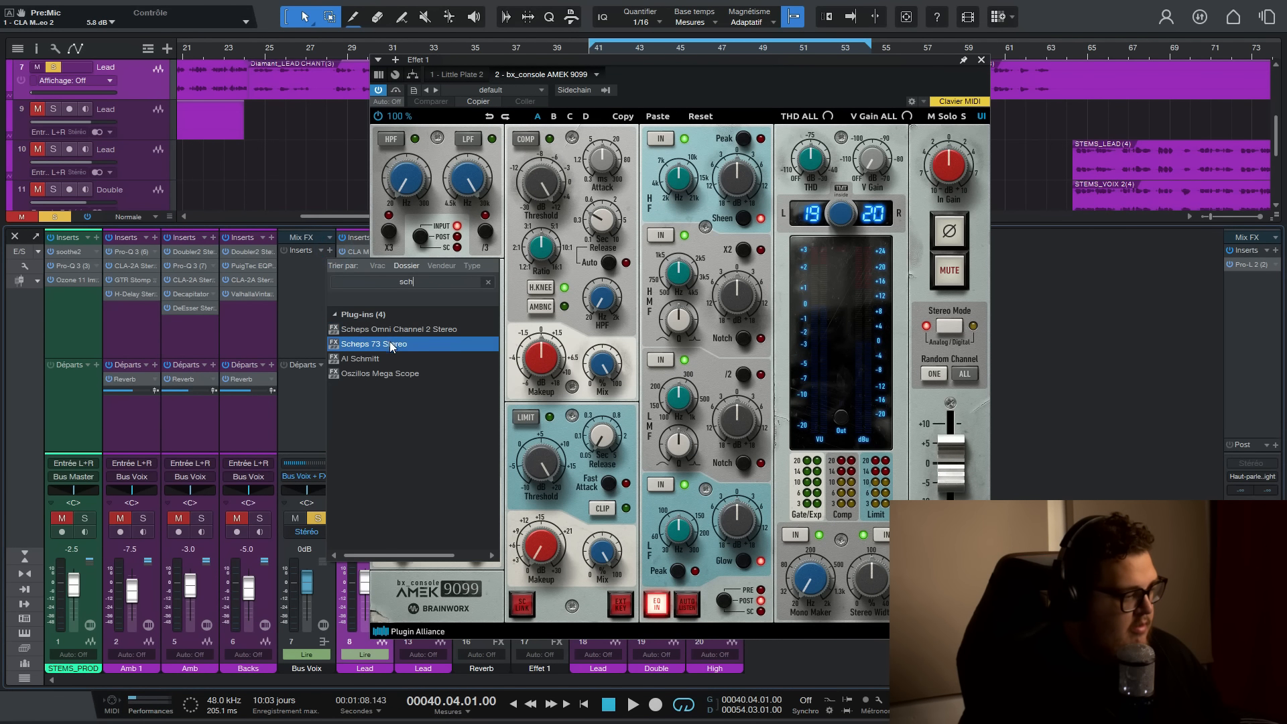
{"action": "double_click", "coordinate": [411, 330]}
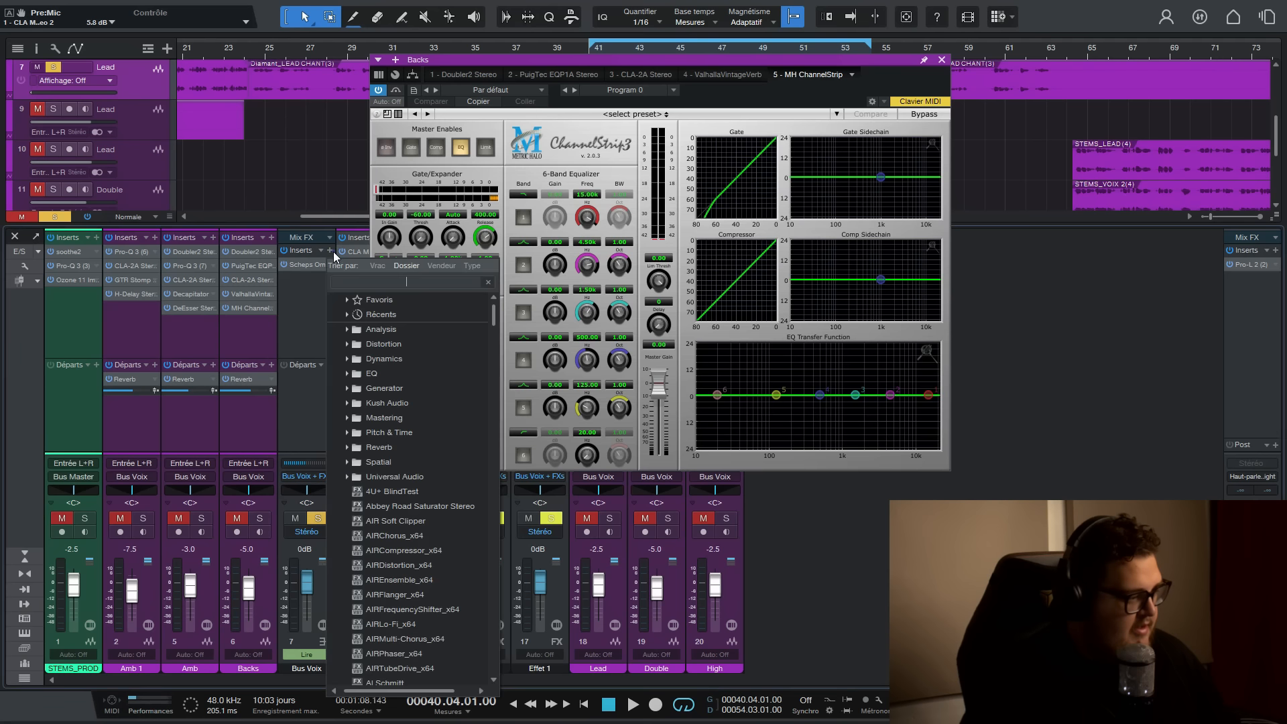
{"action": "type", "text": "ssl"}
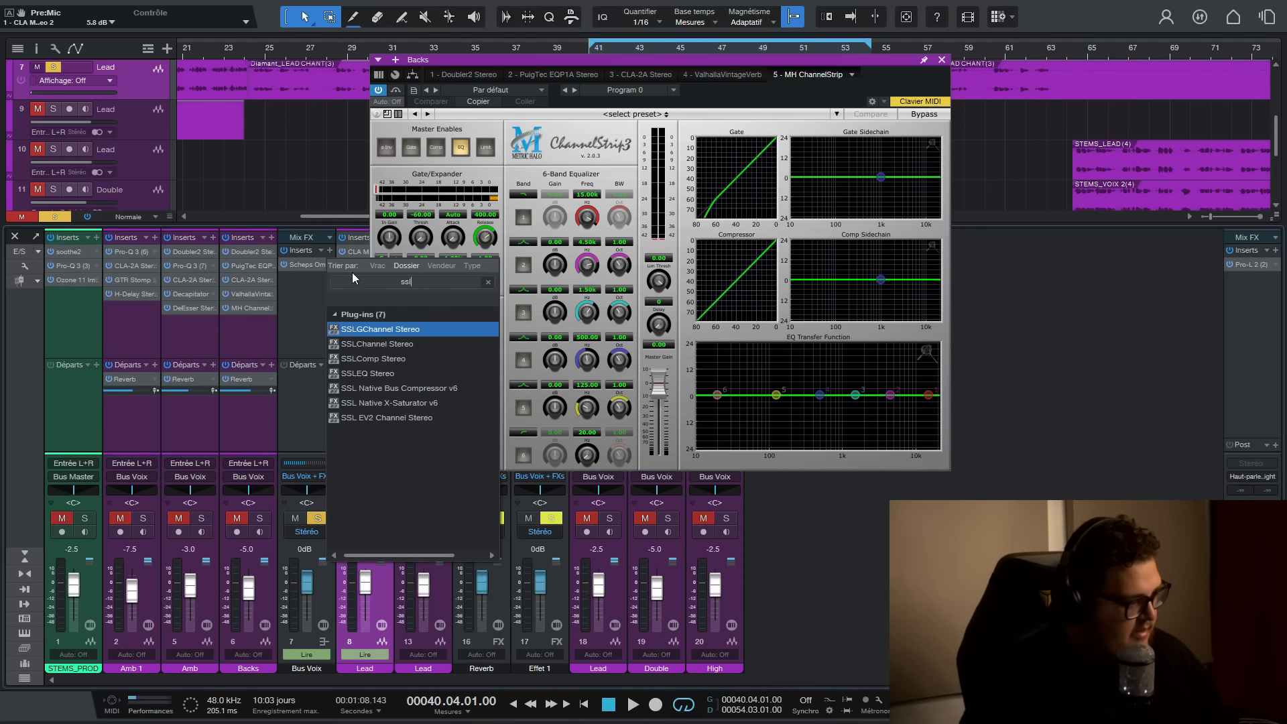
{"action": "double_click", "coordinate": [417, 330]}
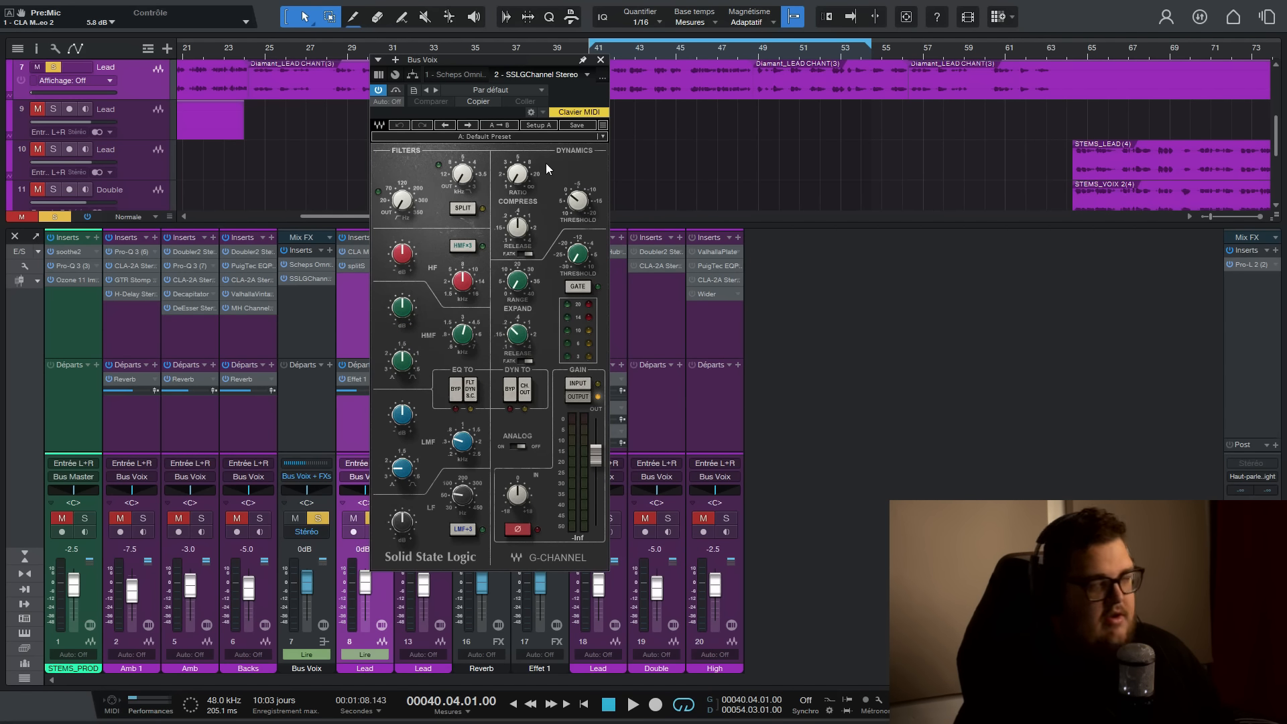
{"action": "left_click", "coordinate": [599, 60]}
Add the stock Channel Strip plug-in to the Bus Voix channel, show its controls and close its window.
{"action": "left_click", "coordinate": [328, 251]}
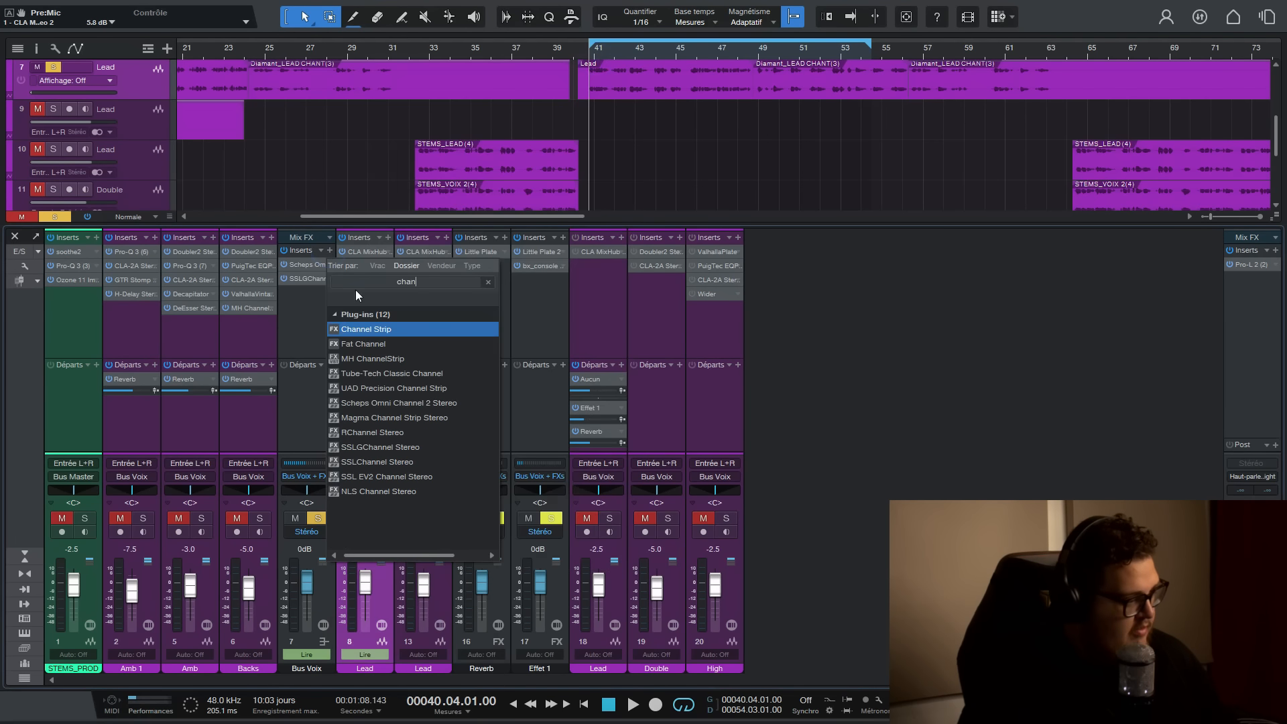
{"action": "left_click", "coordinate": [358, 325]}
{"action": "left_click_drag", "start_coordinate": [678, 58], "coordinate": [526, 250]}
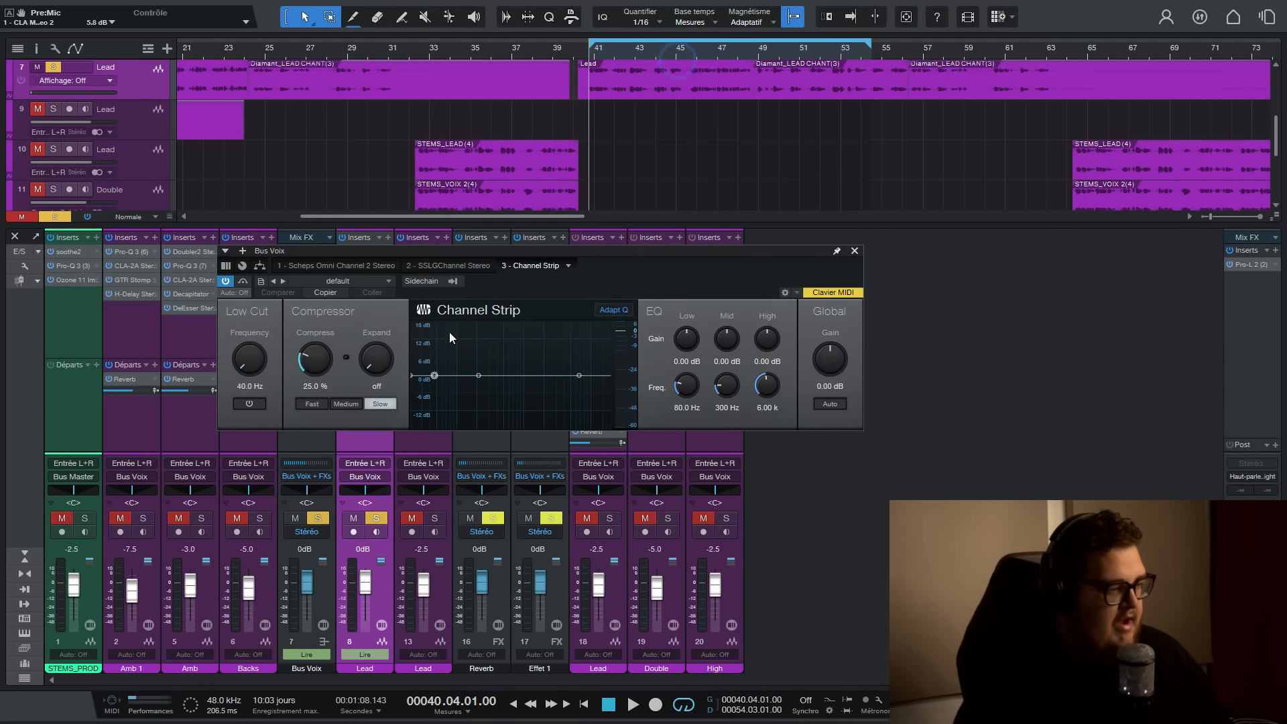
{"action": "left_click", "coordinate": [853, 251]}
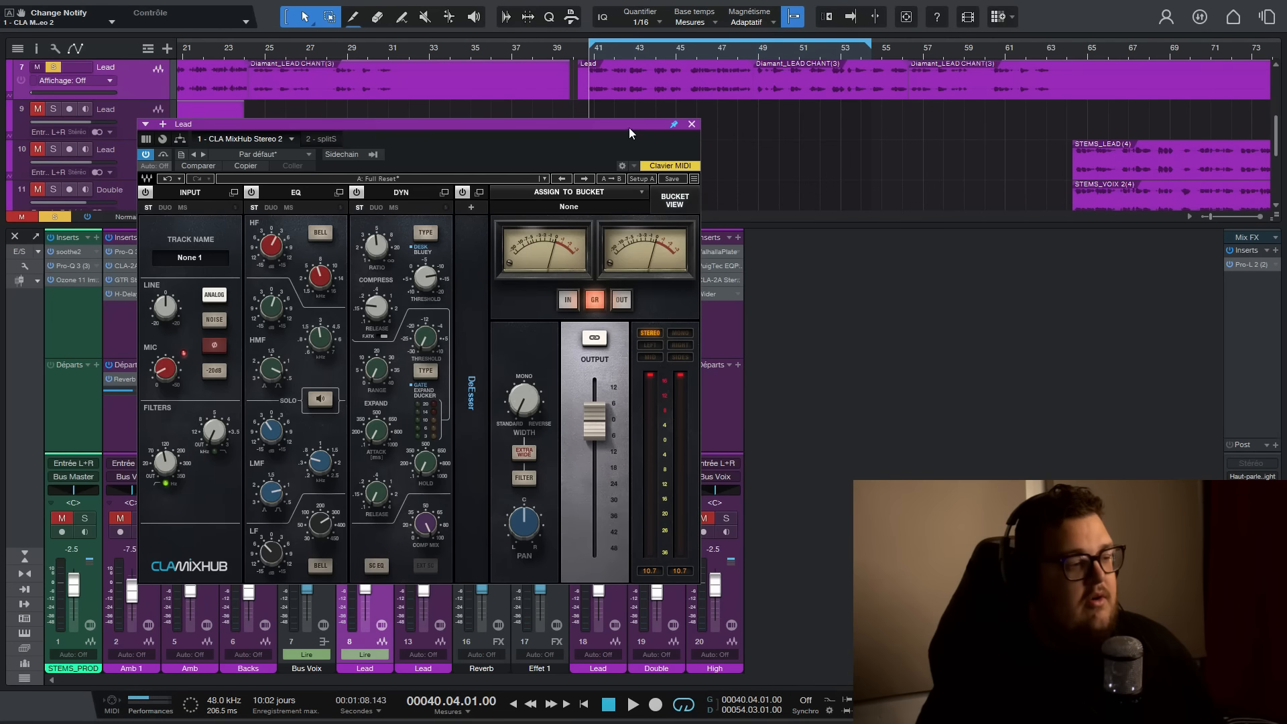
Add the Purple Audio MC 77 compressor to Lead channel 18 and close its window.
{"action": "left_click_drag", "start_coordinate": [629, 127], "coordinate": [502, 136]}
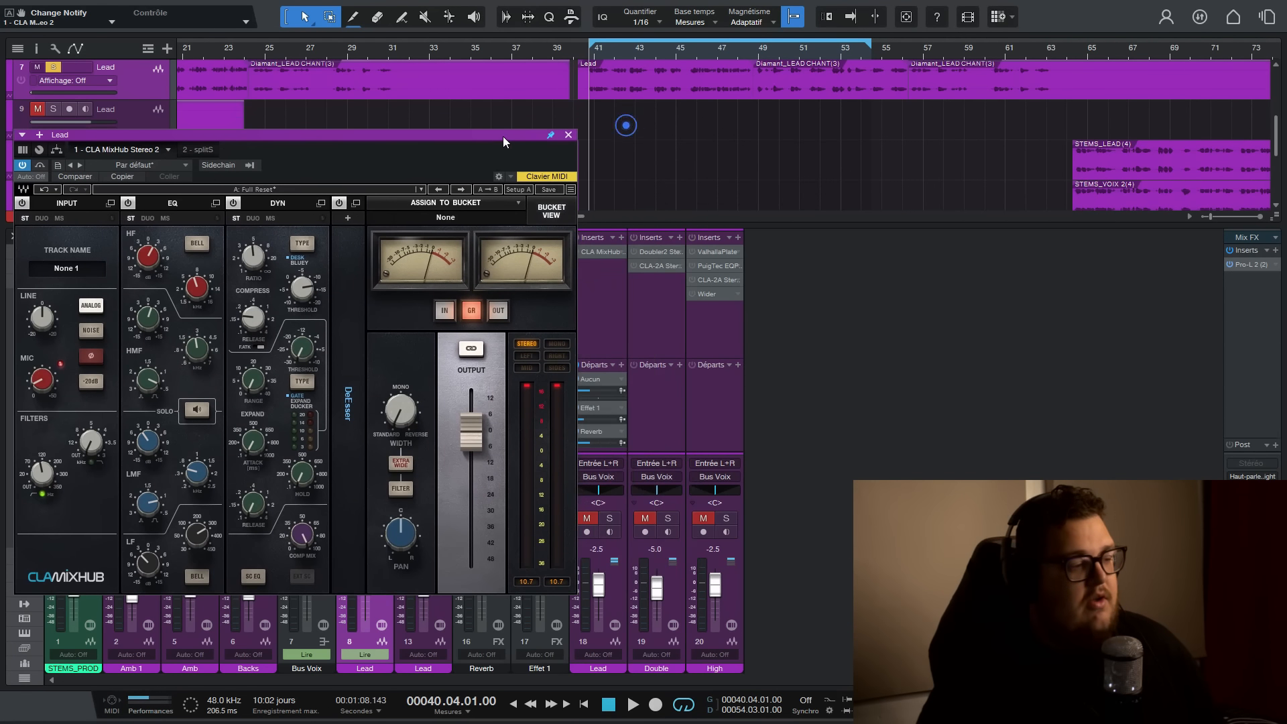
{"action": "left_click", "coordinate": [621, 239]}
{"action": "type", "text": "77"}
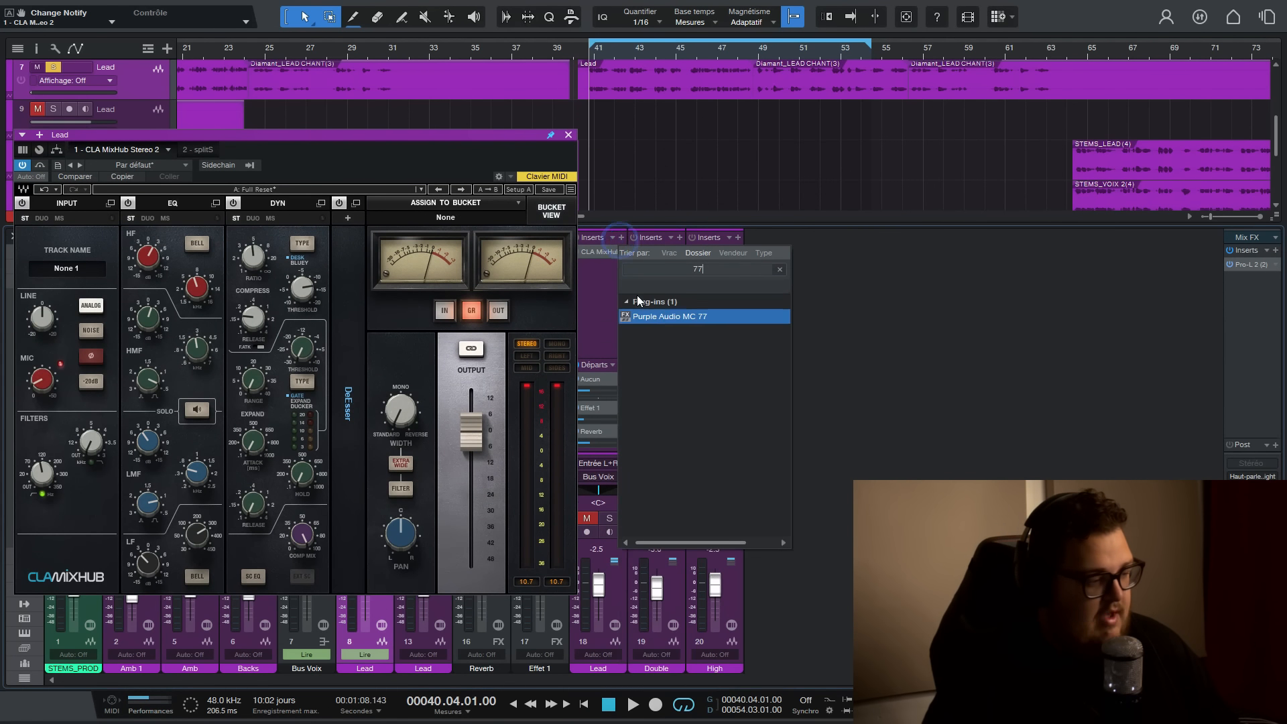
{"action": "double_click", "coordinate": [667, 318]}
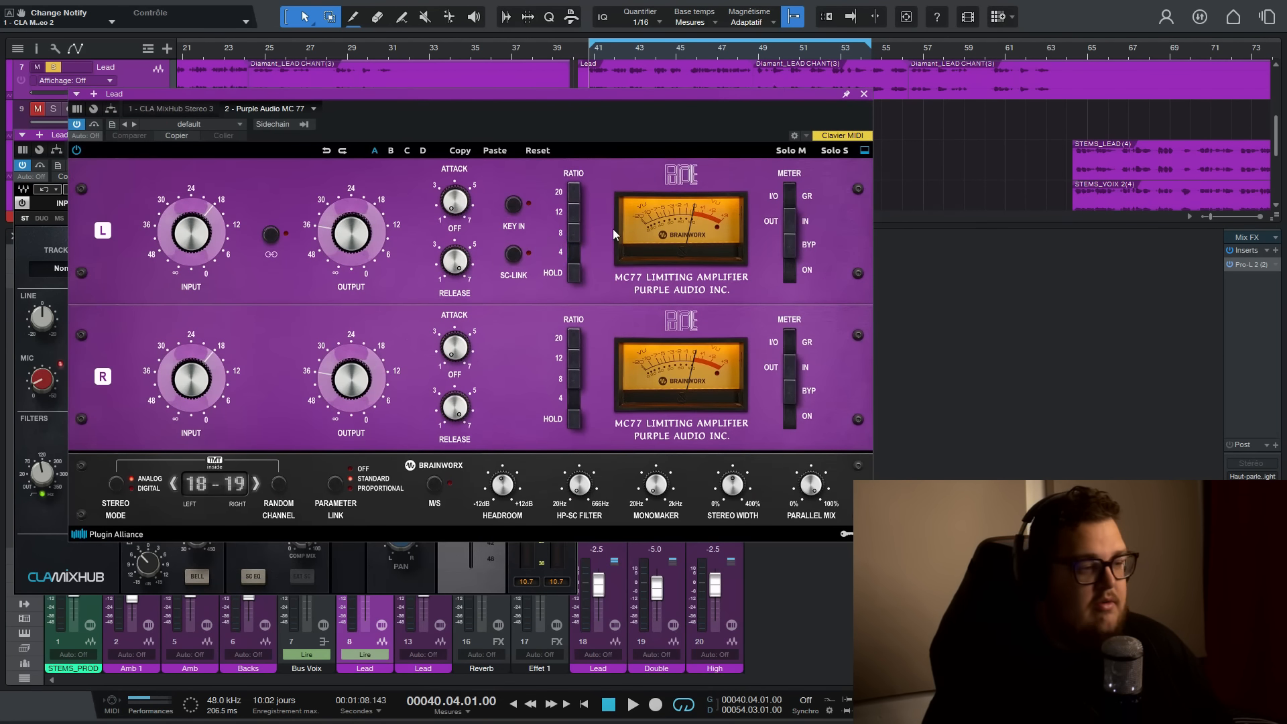
{"action": "left_click", "coordinate": [864, 94]}
Add the MannyM EQ Stereo plug-in to the High channel, show it beside CLA MixHub and close both windows.
{"action": "left_click_drag", "start_coordinate": [346, 139], "coordinate": [441, 129]}
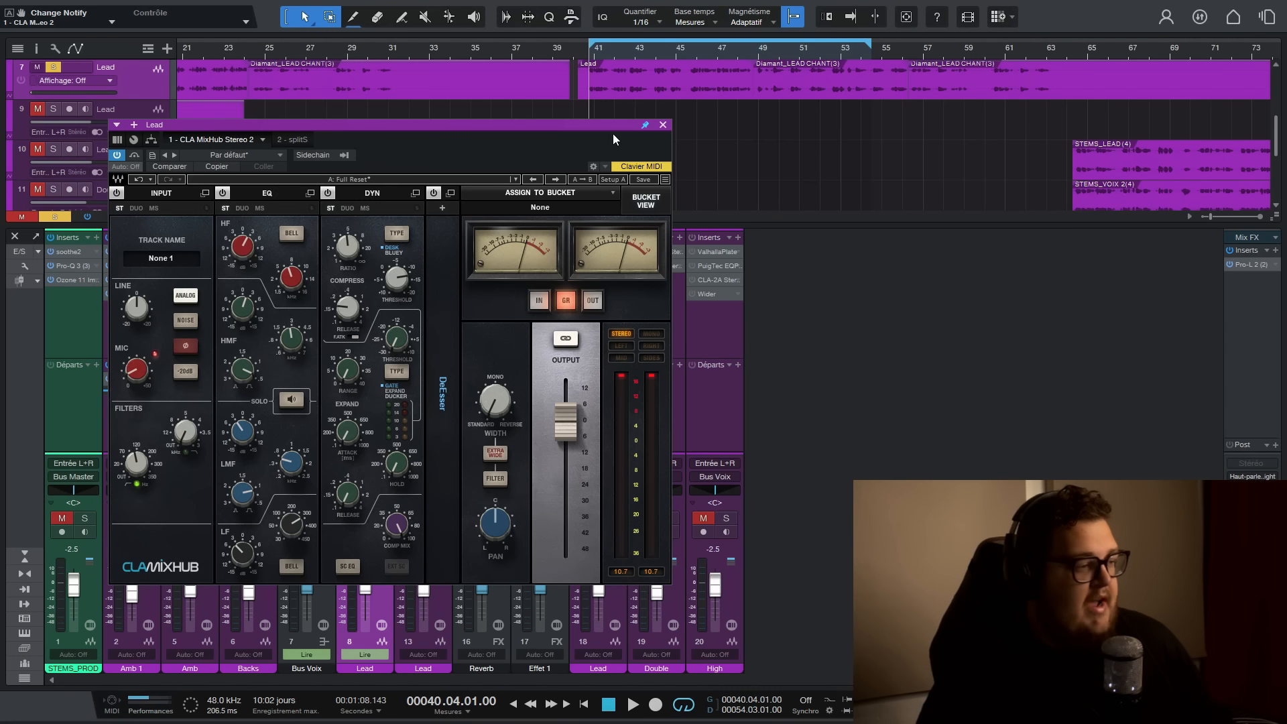
{"action": "left_click", "coordinate": [740, 238]}
{"action": "type", "text": "manny"}
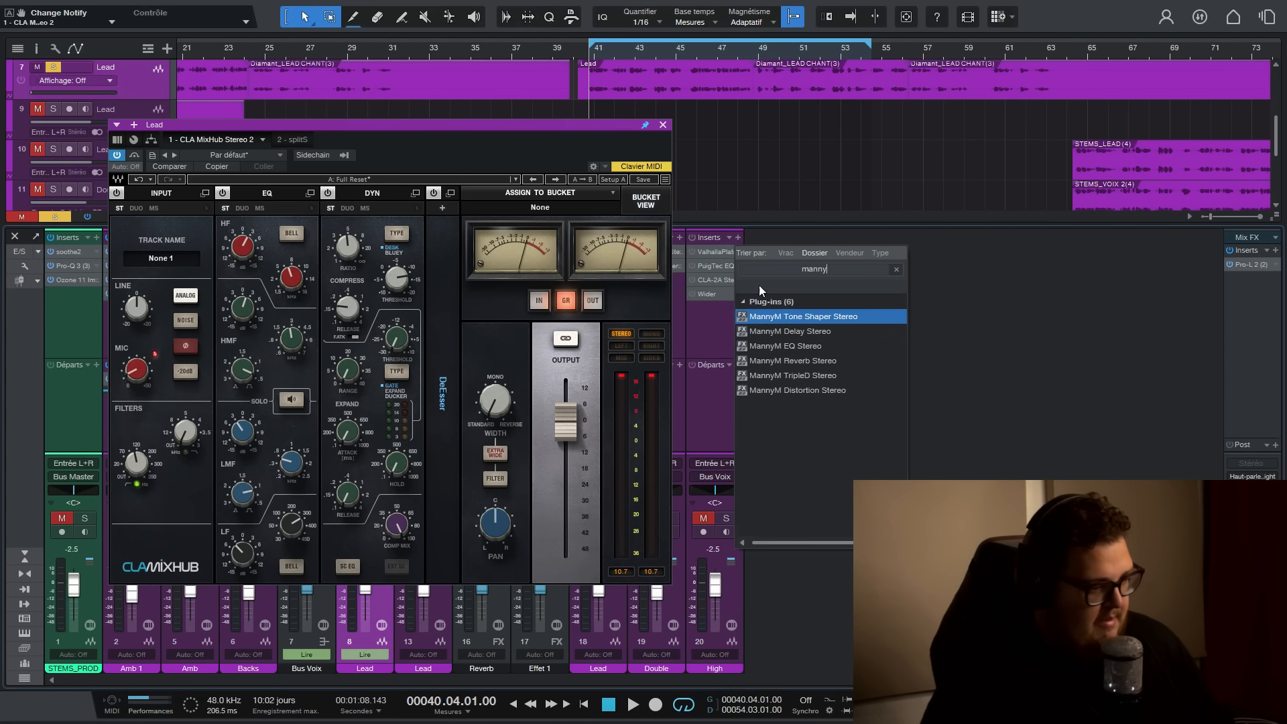
{"action": "double_click", "coordinate": [777, 346]}
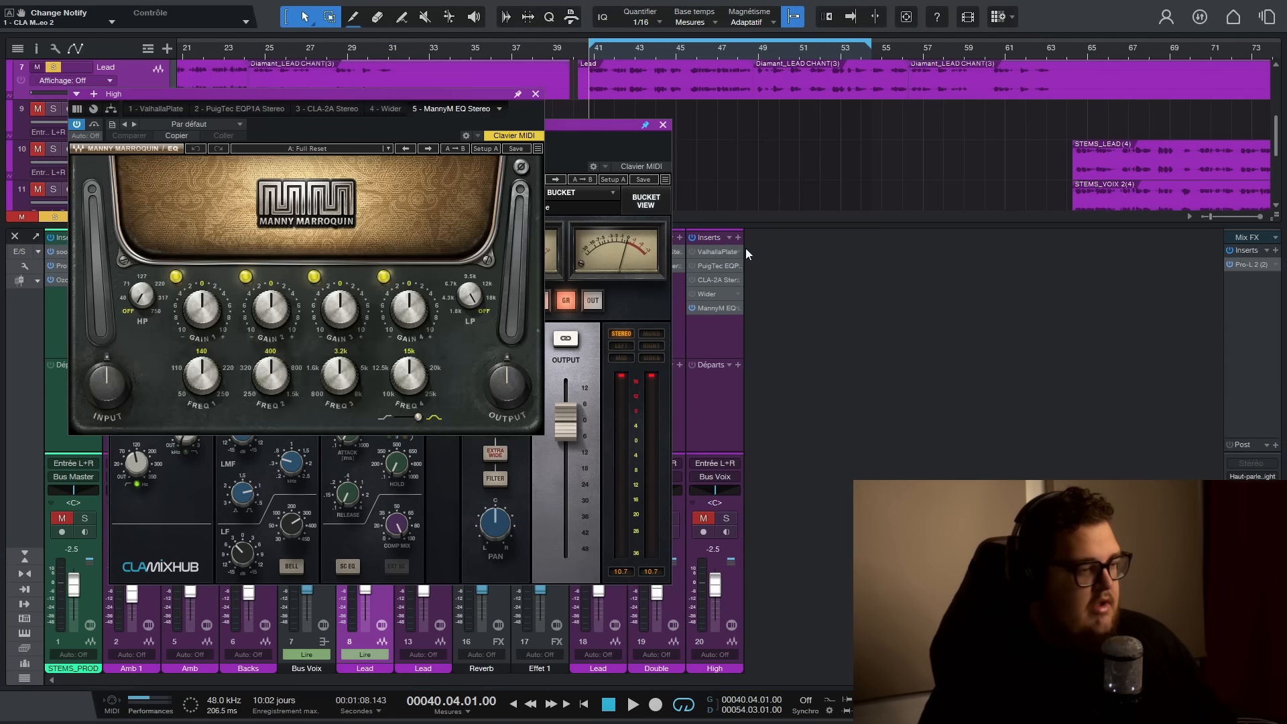
{"action": "left_click_drag", "start_coordinate": [366, 96], "coordinate": [815, 72]}
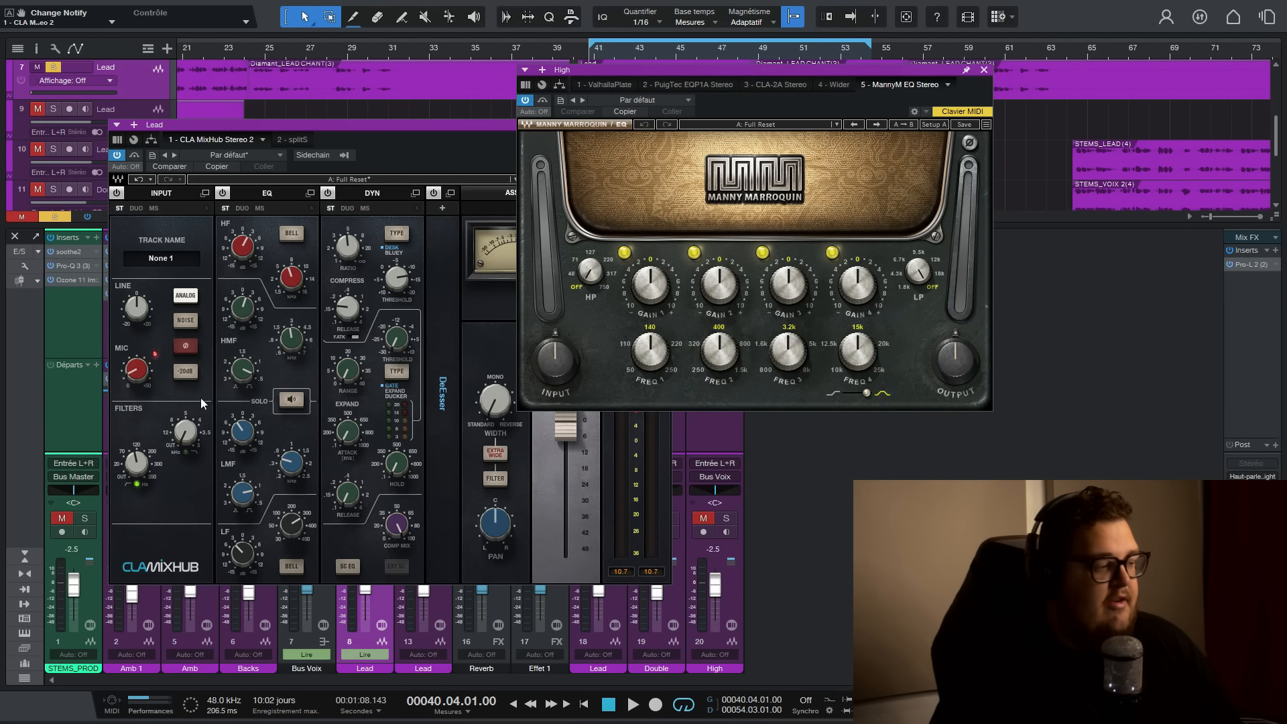
{"action": "left_click", "coordinate": [983, 70]}
{"action": "left_click", "coordinate": [667, 125]}
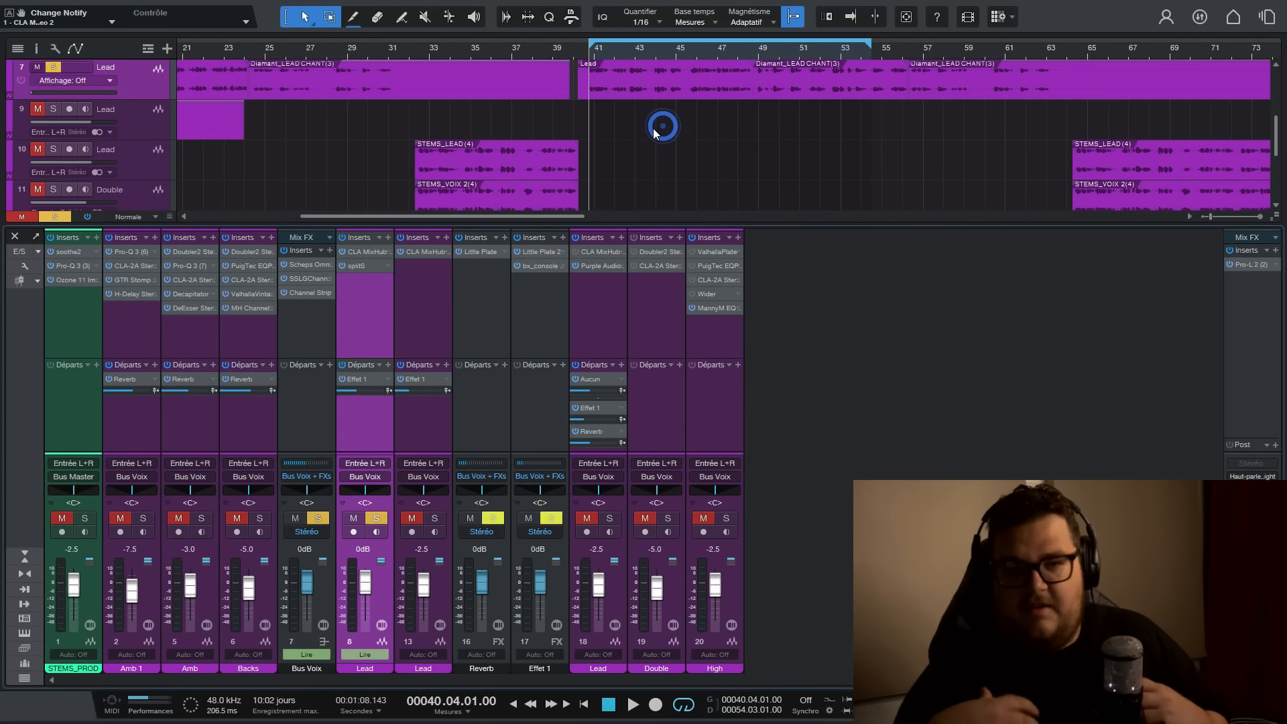